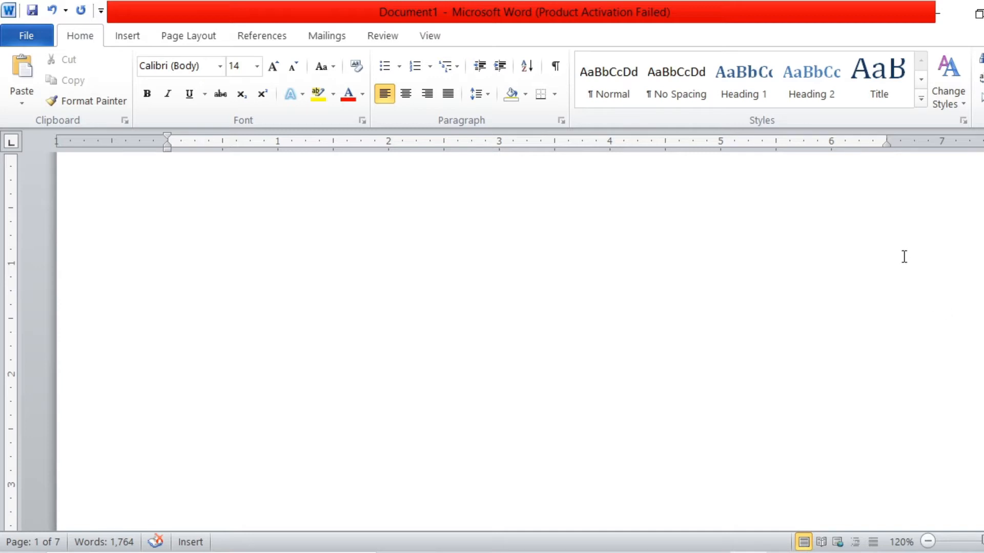
# Step: Enter the text "Hello world" two lines further down on the blank page
pyautogui.press('Return')
pyautogui.press('Return')
pyautogui.write('hello world')
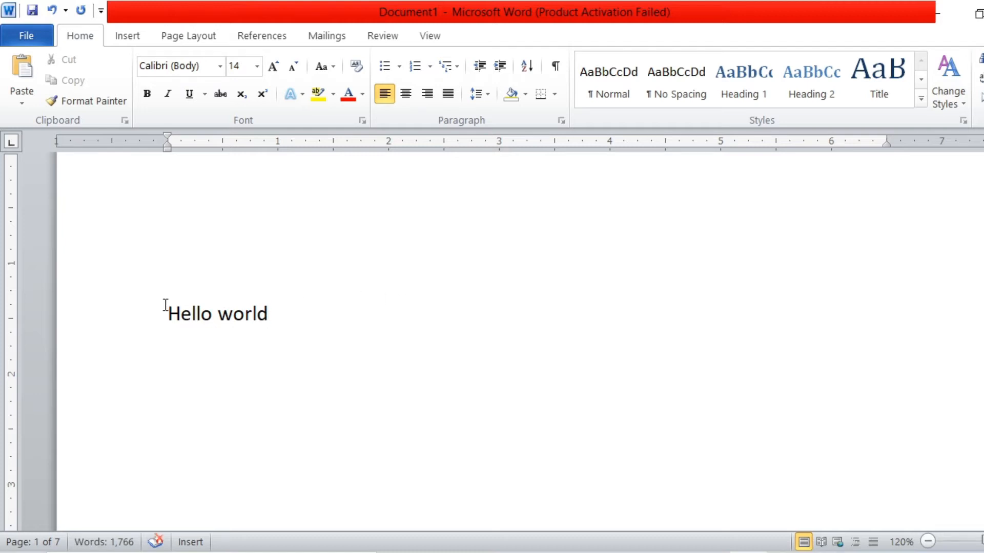
# Step: Change the font of the "Hello world" line to Britannic Bold
pyautogui.moveTo(165, 311); pyautogui.dragTo(267, 310)
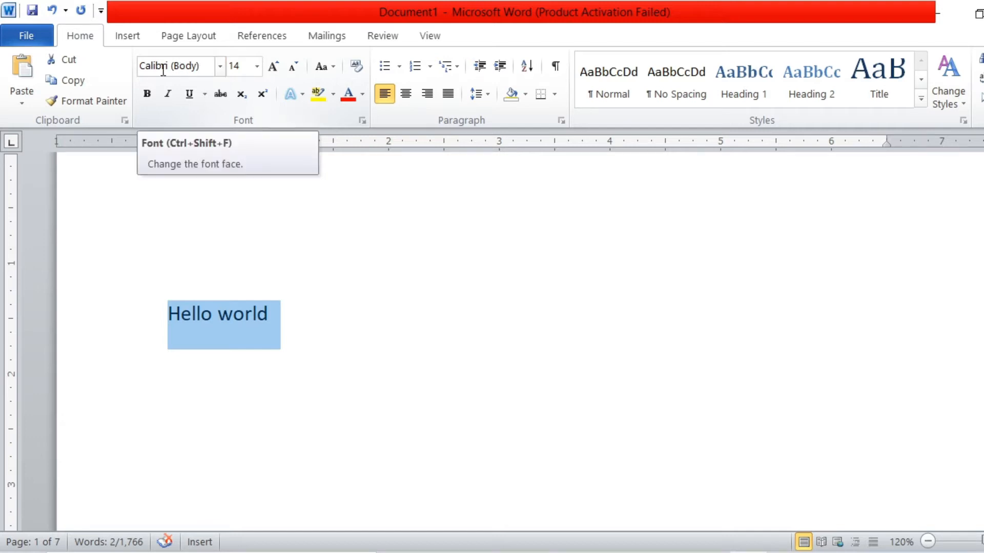
pyautogui.click(219, 68)
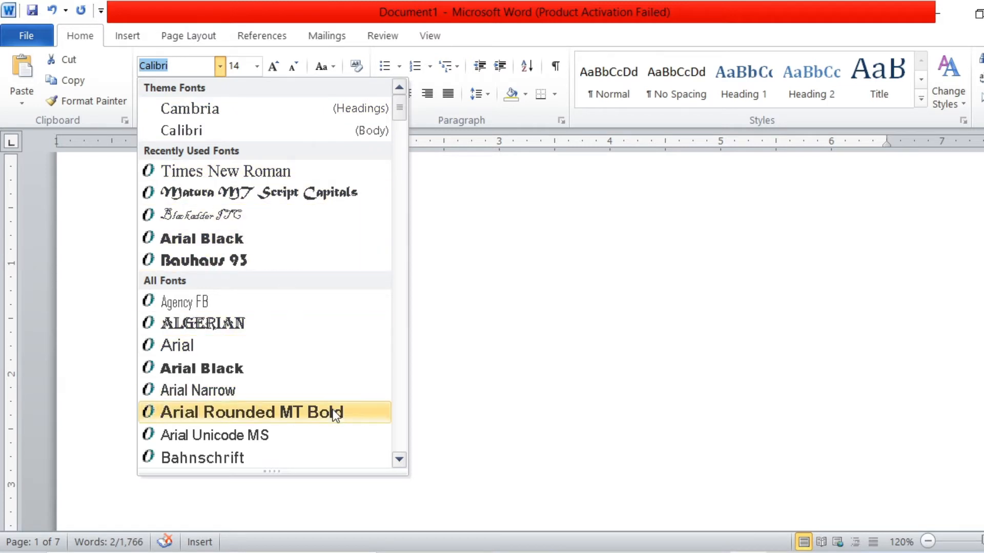
pyautogui.click(399, 459)
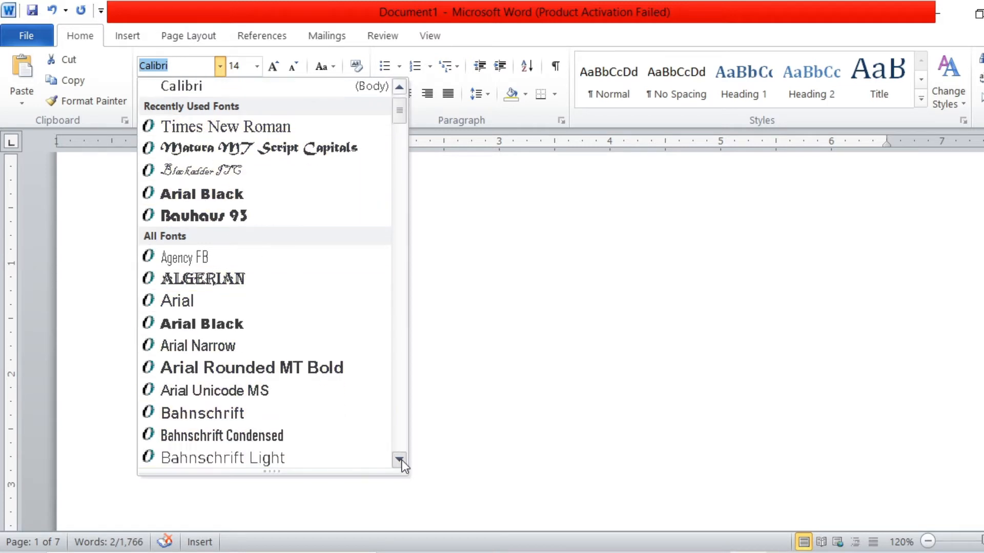
pyautogui.click(400, 460)
pyautogui.click(400, 460)
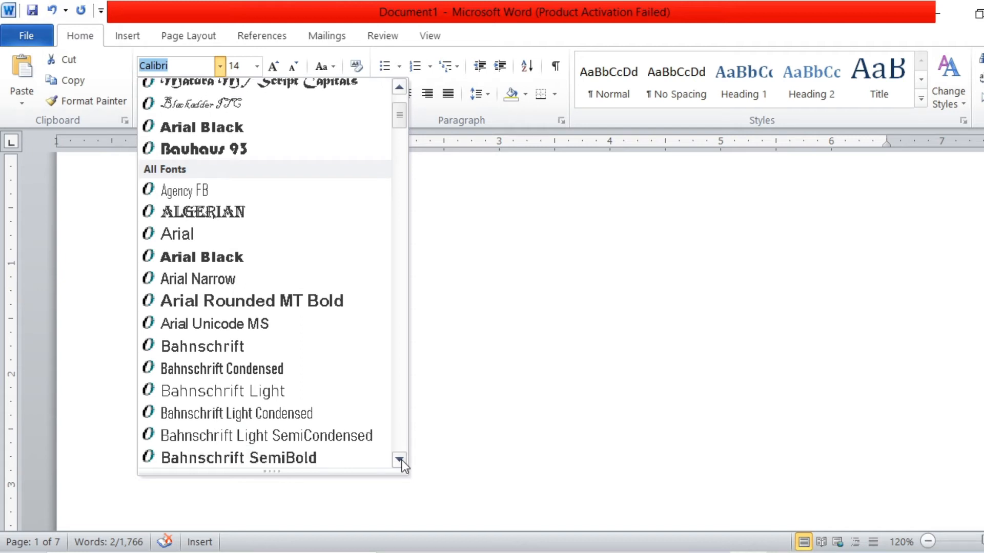
pyautogui.click(400, 460)
pyautogui.click(400, 460)
pyautogui.click(400, 460)
pyautogui.click(400, 460)
pyautogui.click(400, 460)
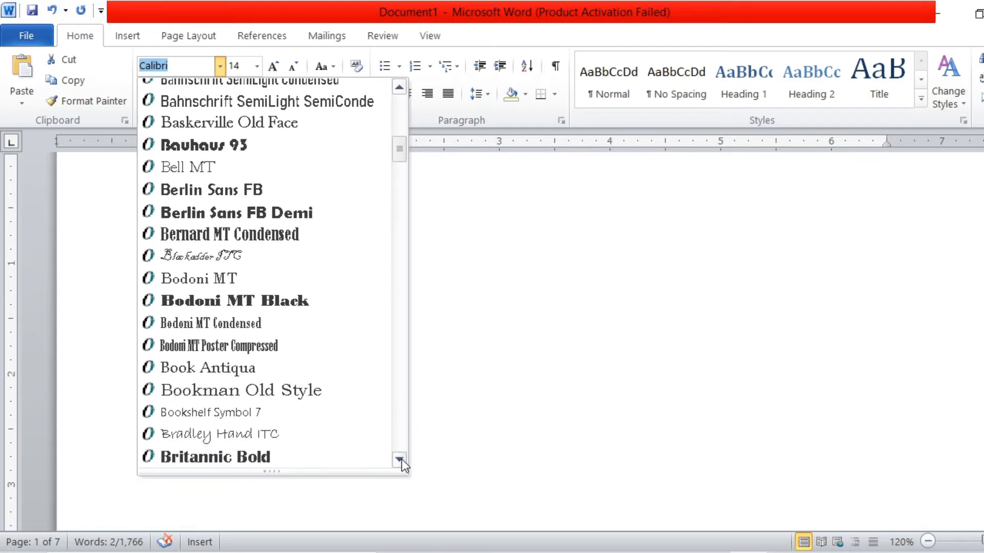
pyautogui.click(400, 460)
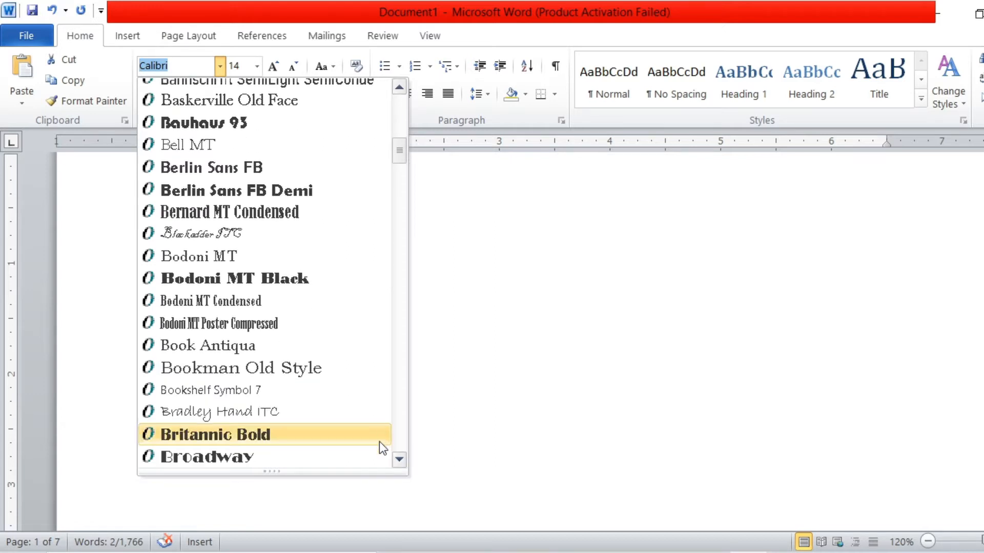
pyautogui.click(349, 434)
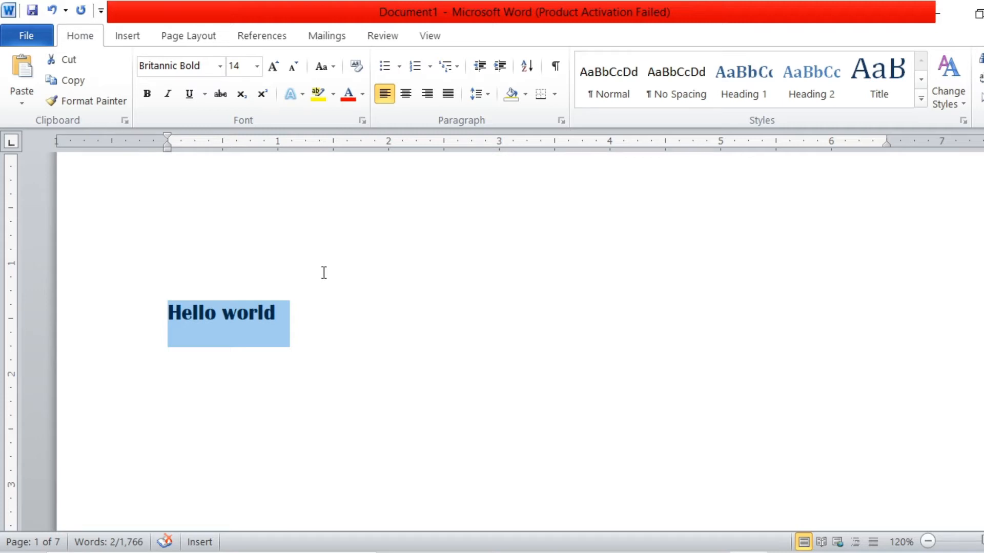
# Step: Set the "Hello world" text to font size 20 and grow it in increments to 26
pyautogui.click(257, 65)
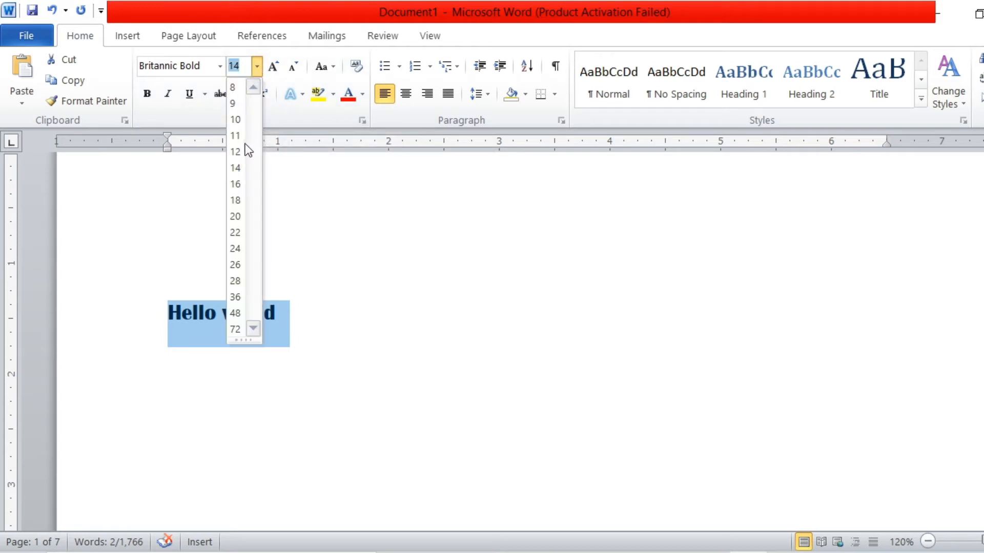
pyautogui.click(235, 216)
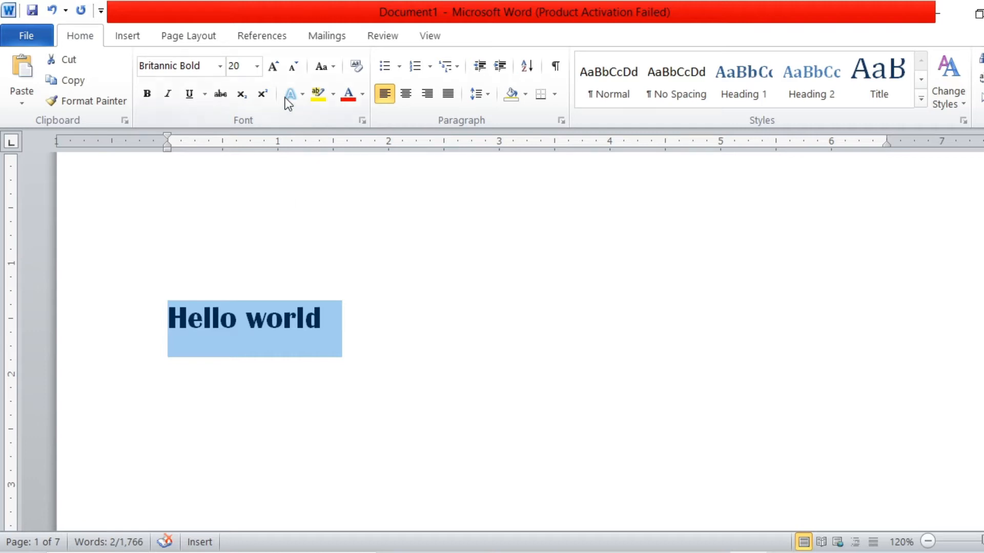
pyautogui.click(274, 69)
pyautogui.click(275, 69)
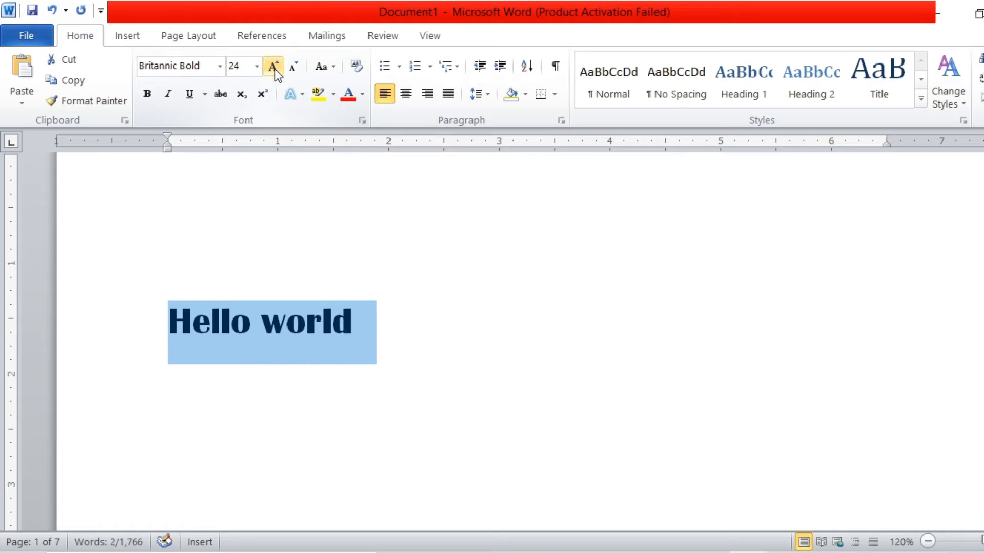
pyautogui.click(275, 69)
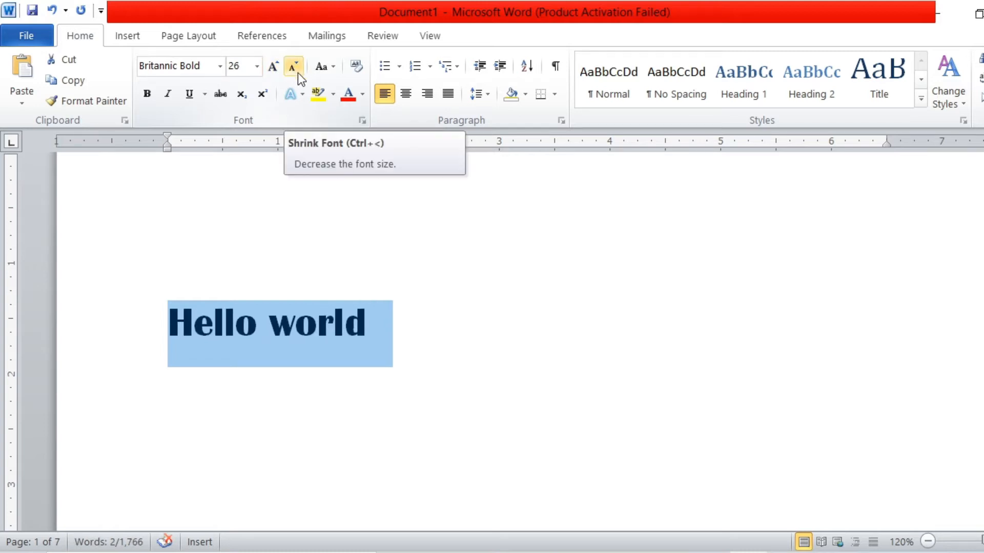
# Step: Shrink the "Hello world" text in increments to font size 18
pyautogui.click(296, 69)
pyautogui.click(296, 69)
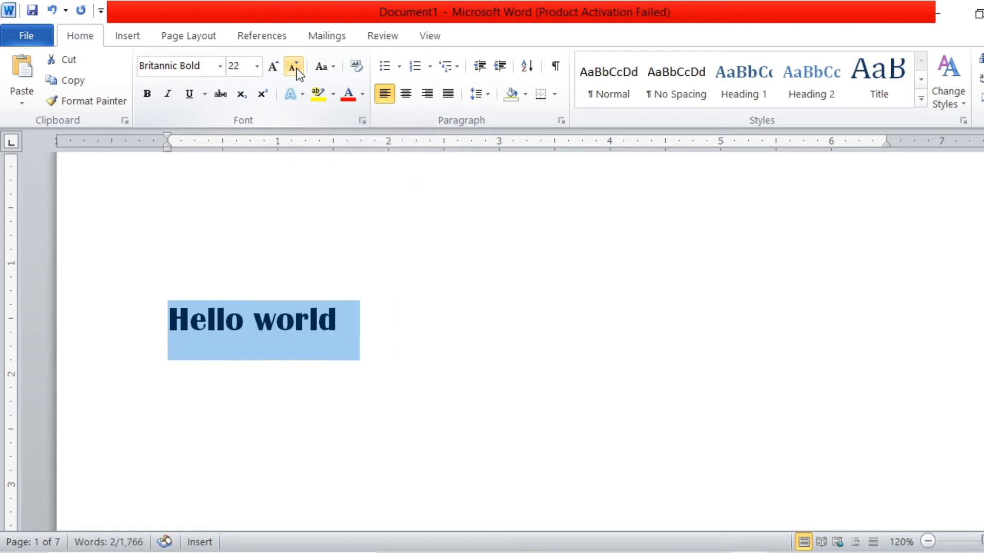
pyautogui.click(297, 69)
pyautogui.click(297, 69)
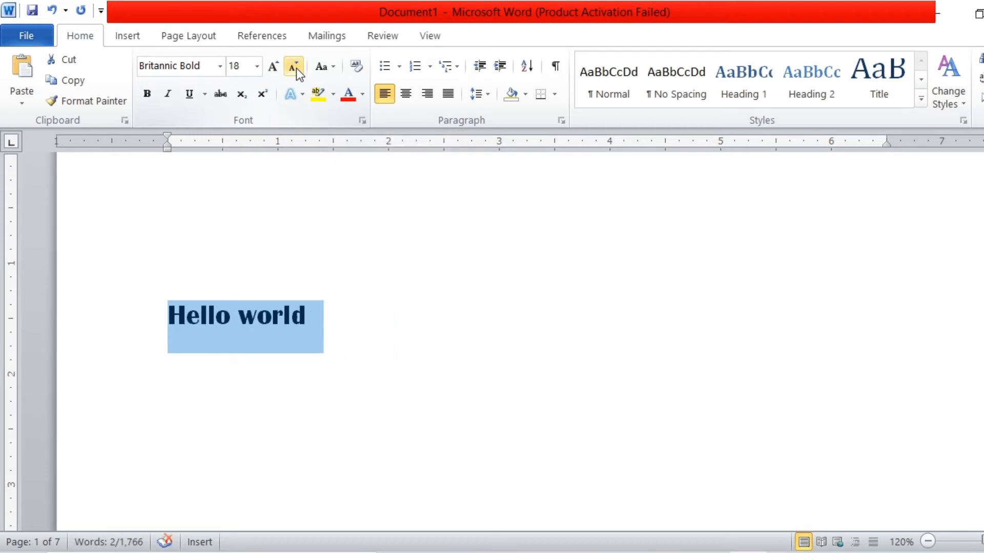
# Step: Grow the "Hello world" text in increments to font size 24 and set its font to Calibri (Body)
pyautogui.click(276, 64)
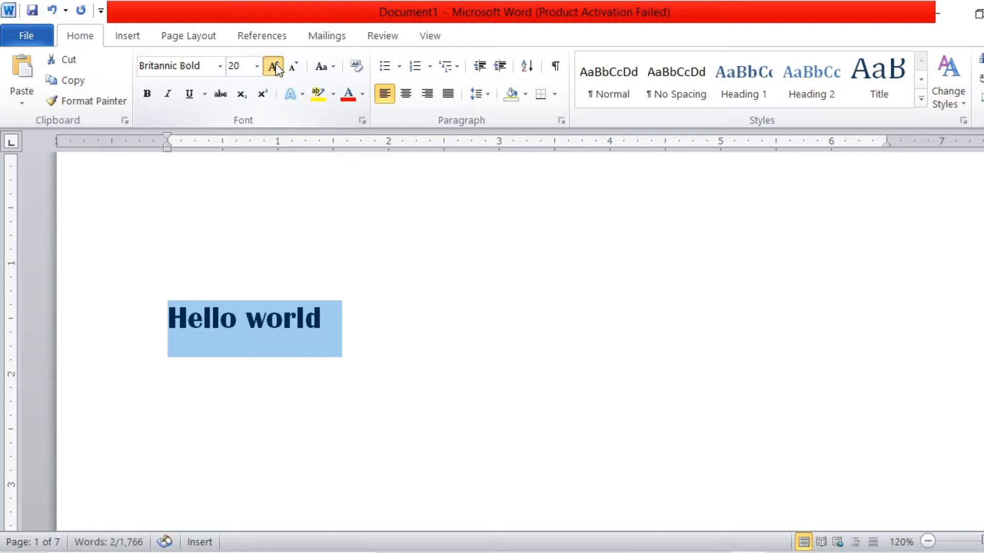
pyautogui.click(276, 64)
pyautogui.click(276, 64)
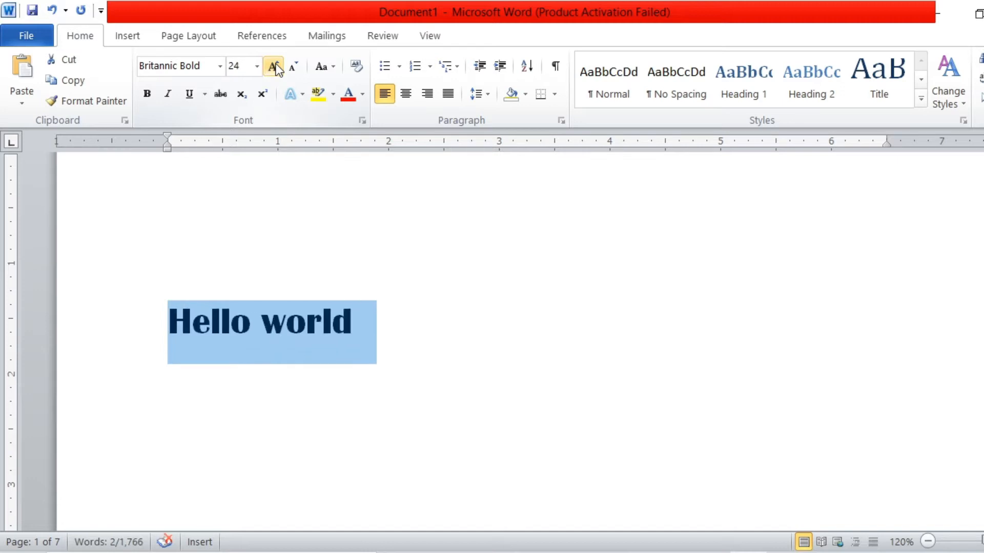
pyautogui.click(220, 67)
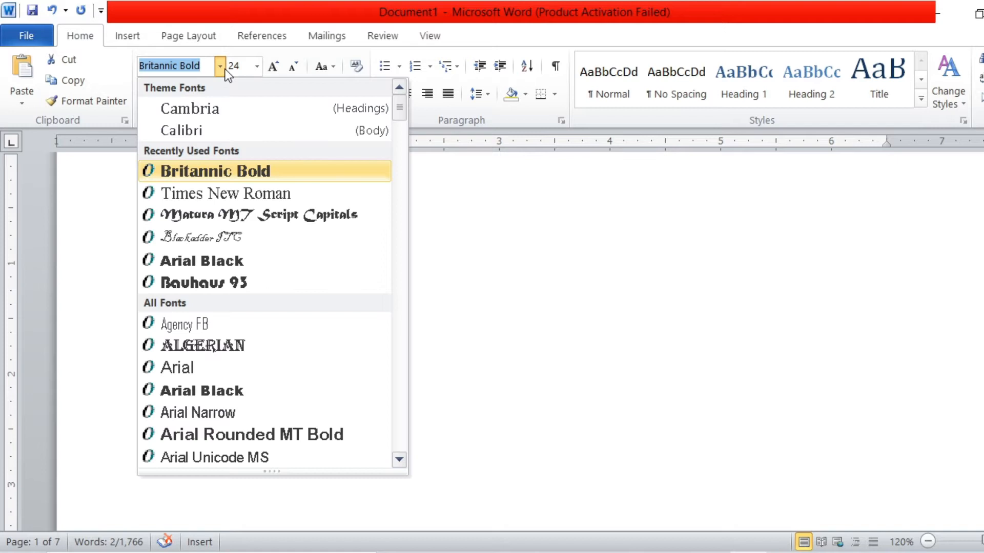
pyautogui.click(212, 131)
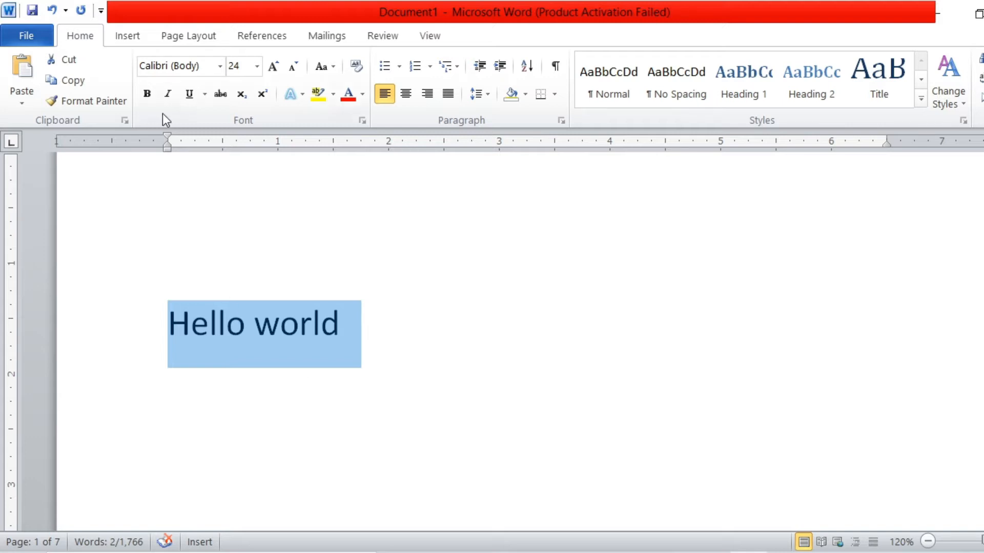
# Step: Try bold and italic one at a time on the "Hello world" text, removing each again
pyautogui.click(150, 100)
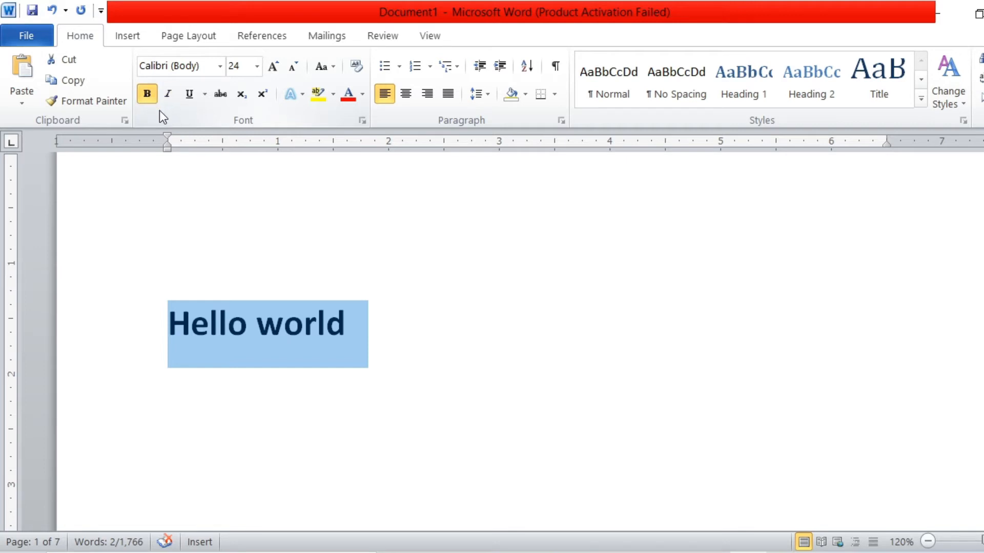
pyautogui.click(153, 98)
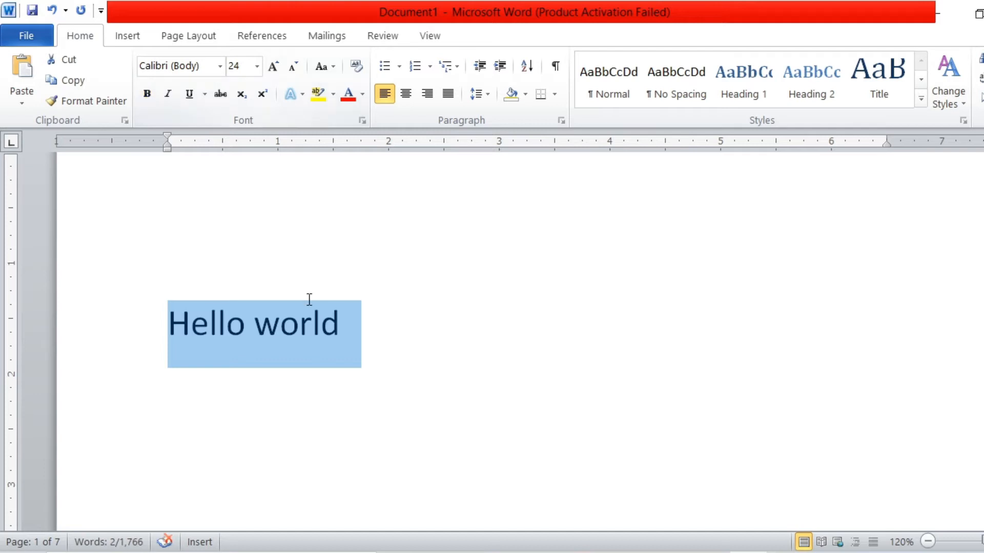
pyautogui.click(167, 97)
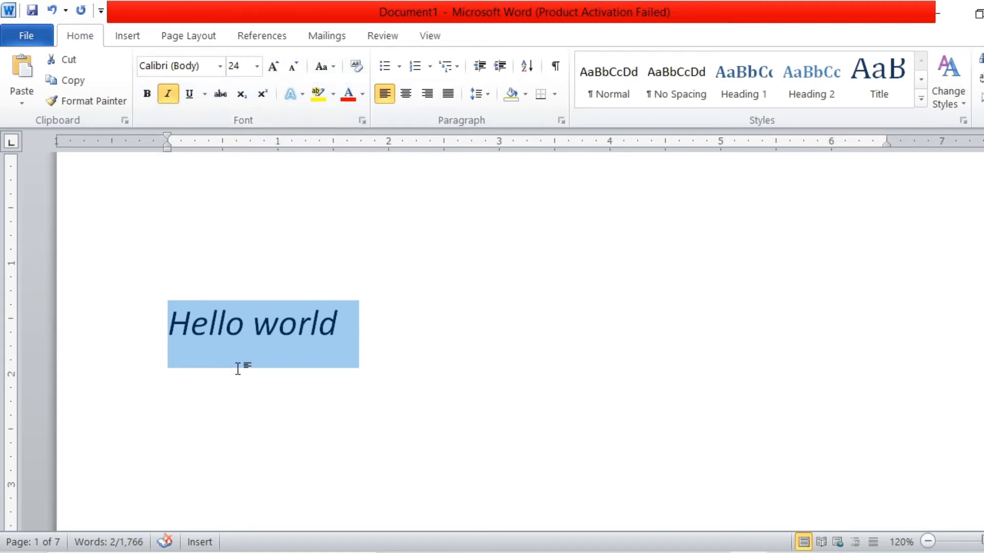
pyautogui.click(168, 96)
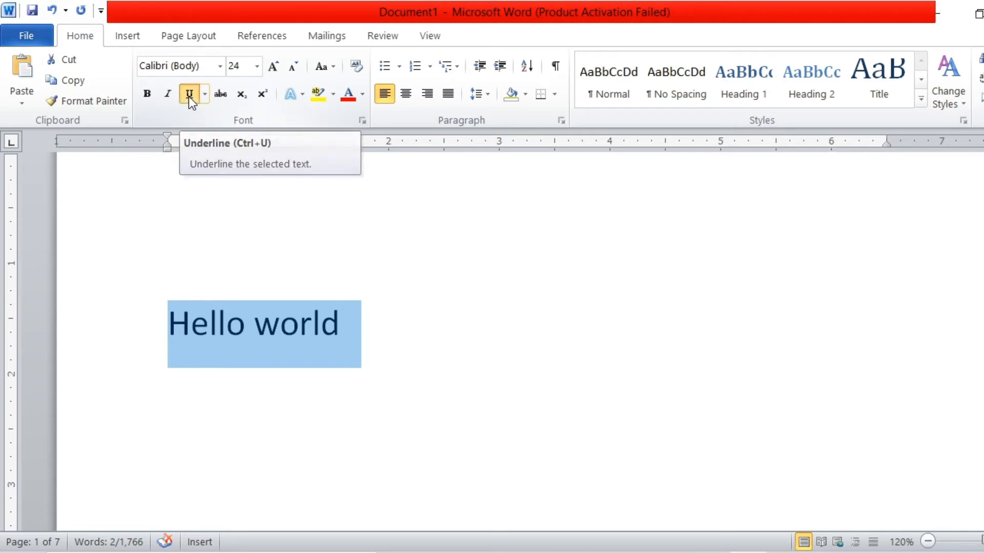
# Step: Try underline and strikethrough one at a time on the "Hello world" text, removing each again
pyautogui.click(189, 96)
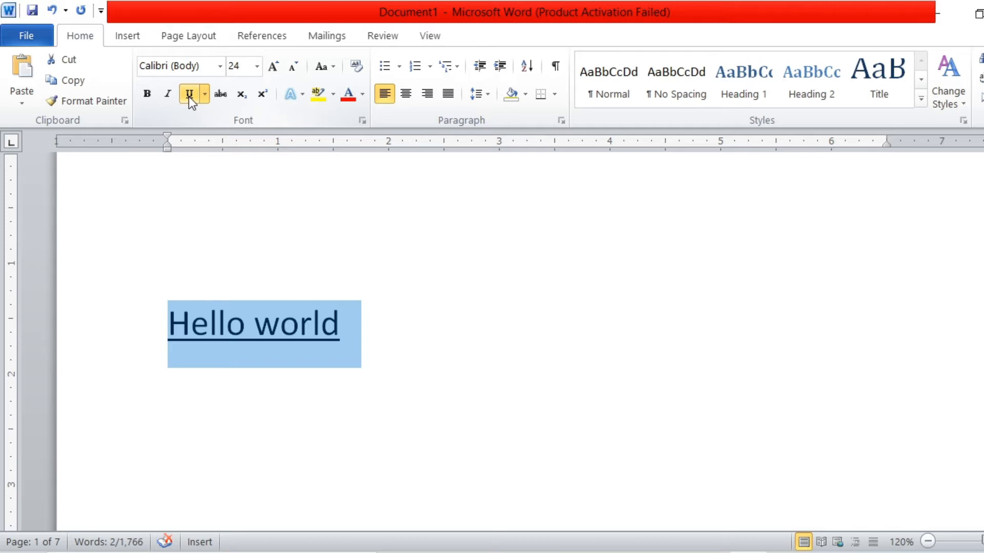
pyautogui.click(191, 94)
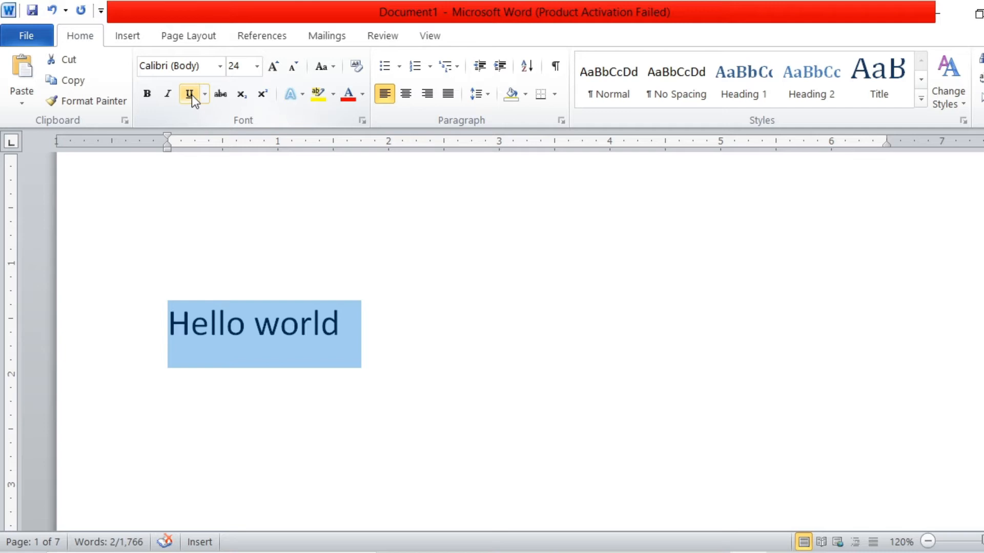
pyautogui.click(221, 94)
pyautogui.click(226, 96)
# Step: Add a new line below "Hello world" containing the text "H20"
pyautogui.click(368, 321)
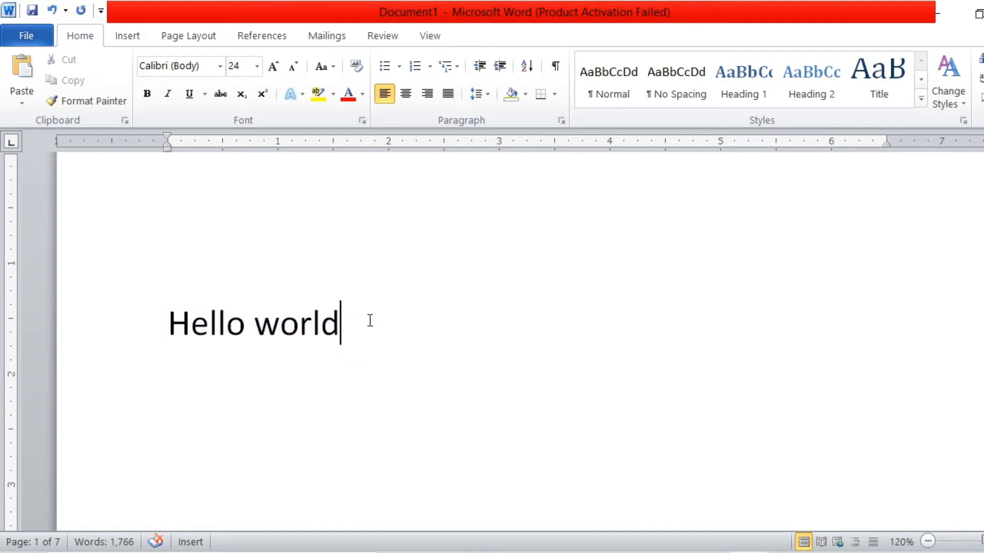
pyautogui.press('Return')
pyautogui.write('h')
pyautogui.press('BackSpace')
pyautogui.write('H2')
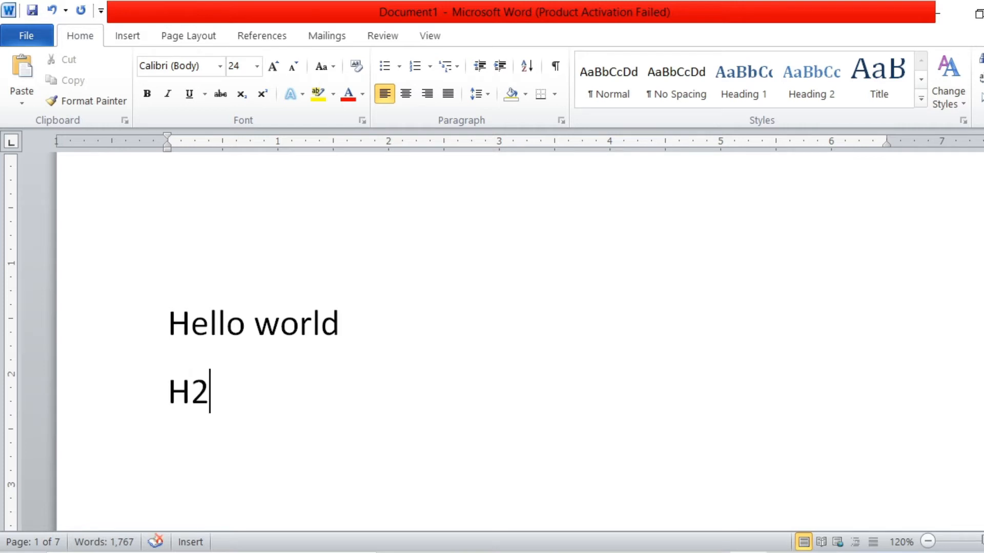
pyautogui.write('0')
# Step: Format the 2 in "H20" as subscript
pyautogui.click(206, 390)
pyautogui.moveTo(205, 391); pyautogui.dragTo(196, 389)
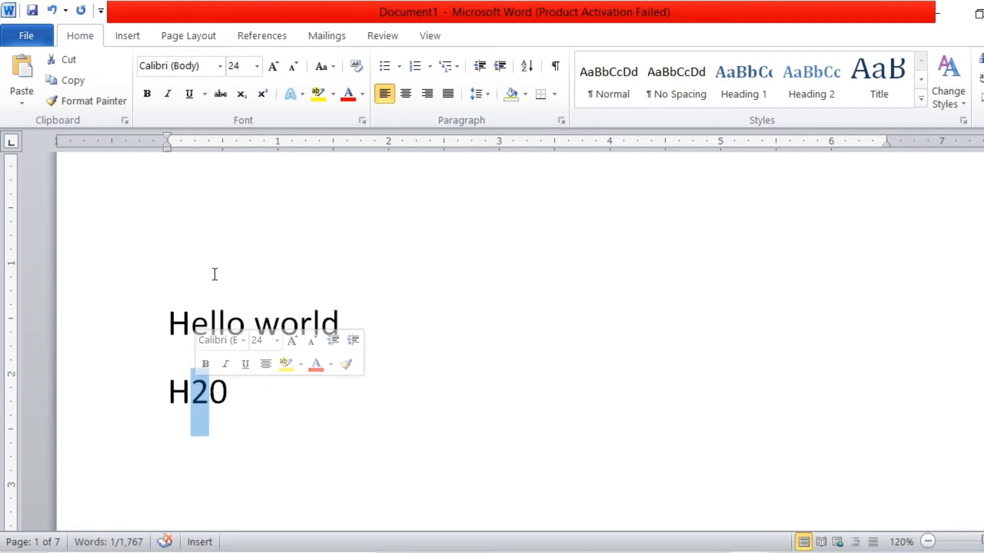
pyautogui.click(241, 94)
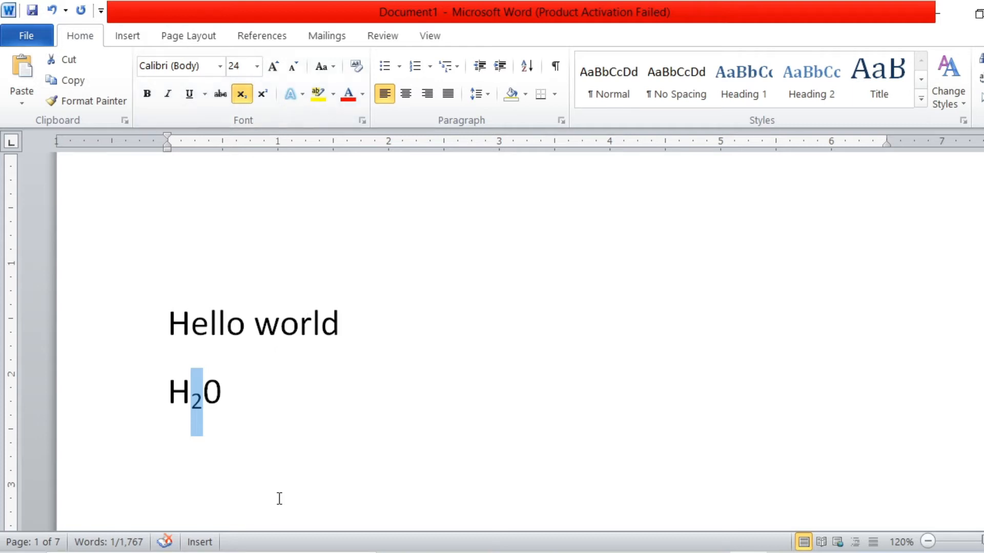
# Step: Add a new line below the water formula containing the text "A2+B2"
pyautogui.click(270, 412)
pyautogui.press('Return')
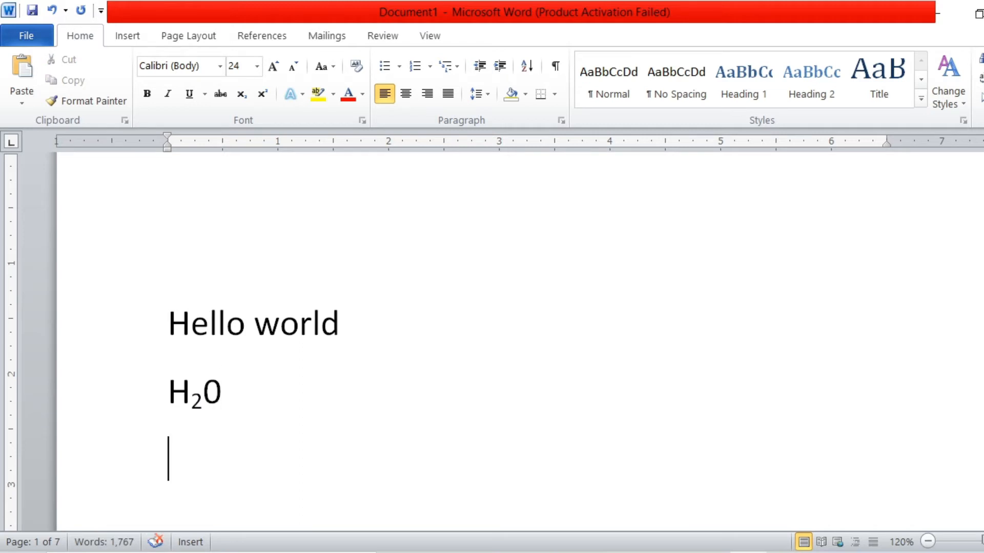
pyautogui.write('A2')
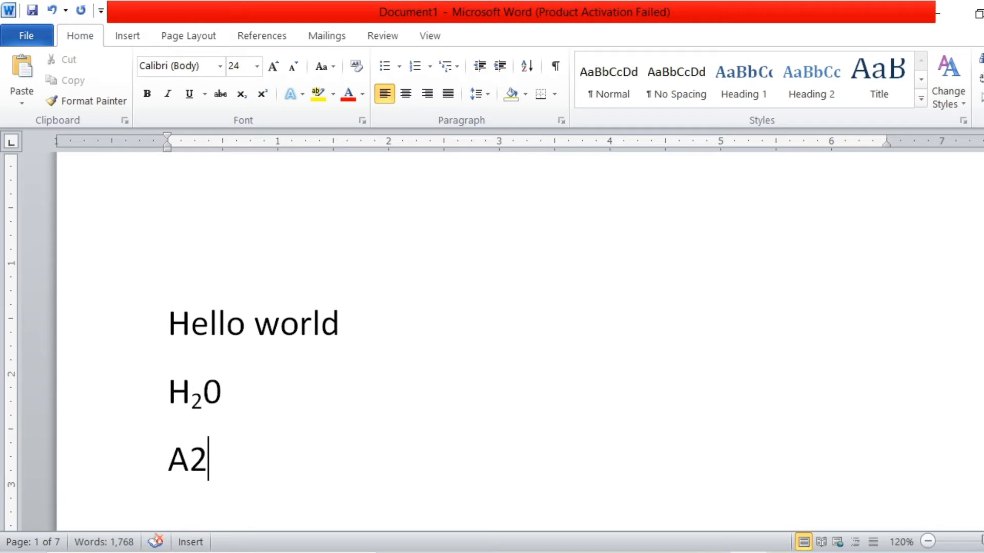
pyautogui.write('+B2')
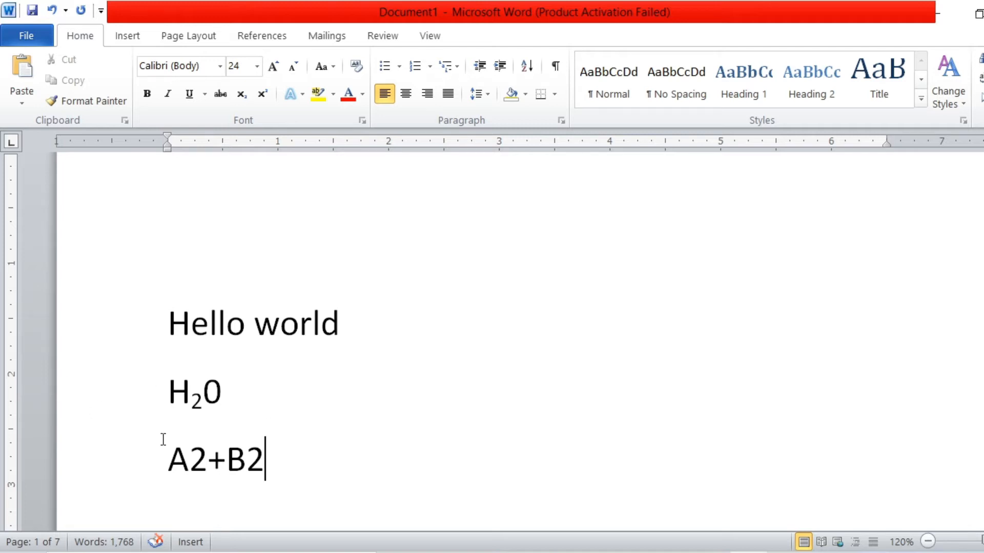
# Step: Format both 2s in "A2+B2" as superscript
pyautogui.moveTo(188, 458); pyautogui.dragTo(206, 462)
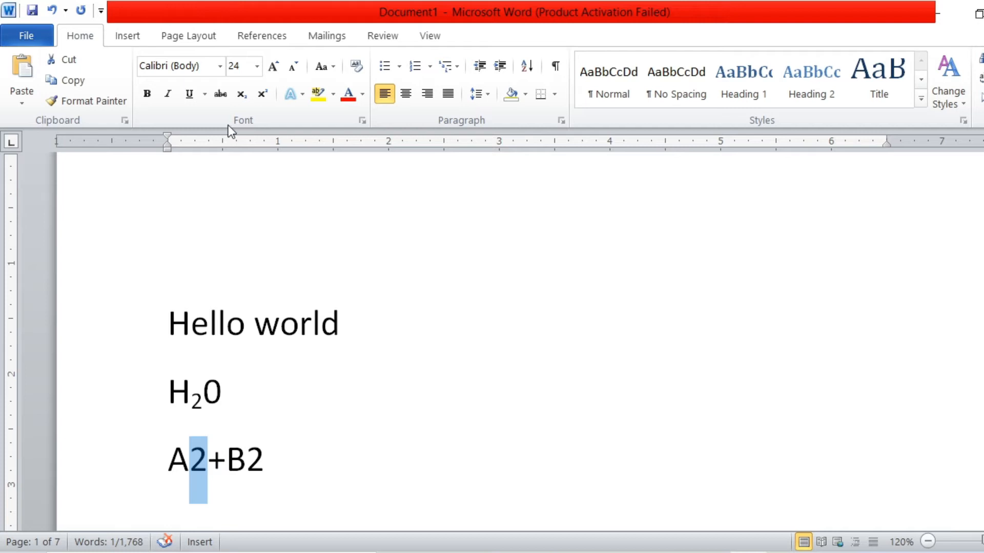
pyautogui.click(261, 94)
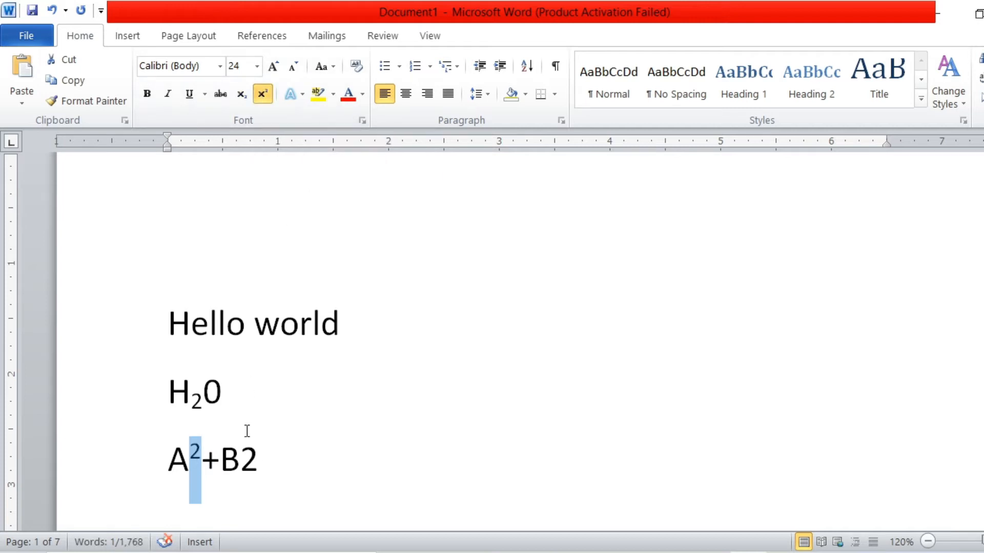
pyautogui.moveTo(240, 459); pyautogui.dragTo(259, 460)
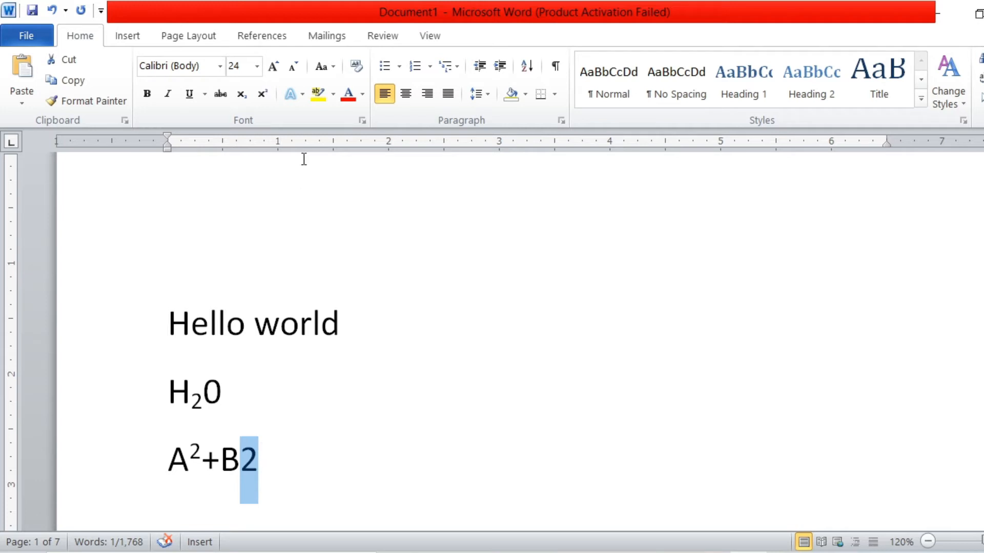
pyautogui.click(266, 100)
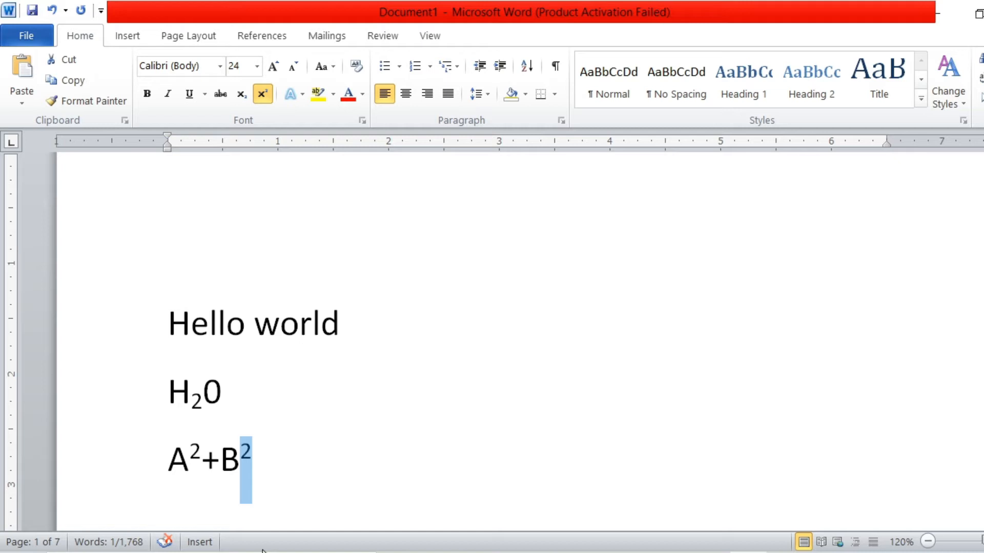
# Step: Change the paragraph beginning "Pollution is the introduction" on the second page to UPPERCASE
pyautogui.scroll(-1, 263, 551)
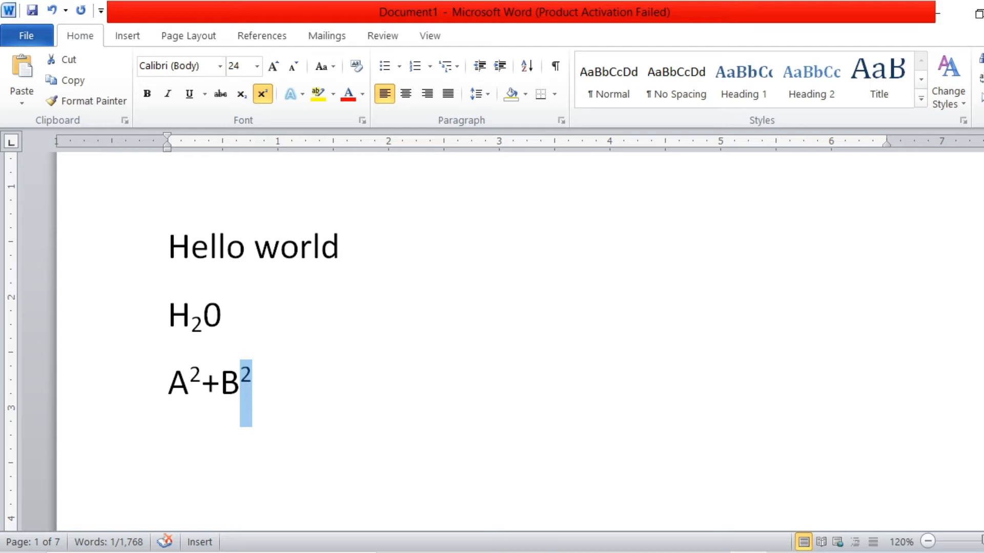
pyautogui.press('Down')
pyautogui.press('Down')
pyautogui.press('Down')
pyautogui.press('Down')
pyautogui.press('Down')
pyautogui.press('Down')
pyautogui.press('Down')
pyautogui.press('Down')
pyautogui.press('Down')
pyautogui.press('Down')
pyautogui.press('Down')
pyautogui.press('Down')
pyautogui.press('Down')
pyautogui.press('Down')
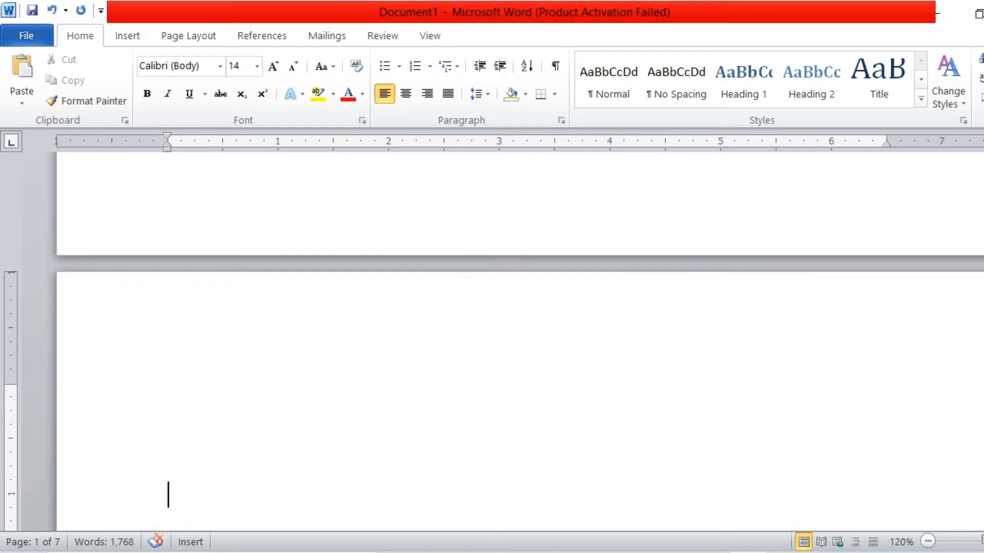
pyautogui.press('Down')
pyautogui.press('Down')
pyautogui.press('Down')
pyautogui.press('Down')
pyautogui.press('Down')
pyautogui.press('Down')
pyautogui.press('Down')
pyautogui.press('Down')
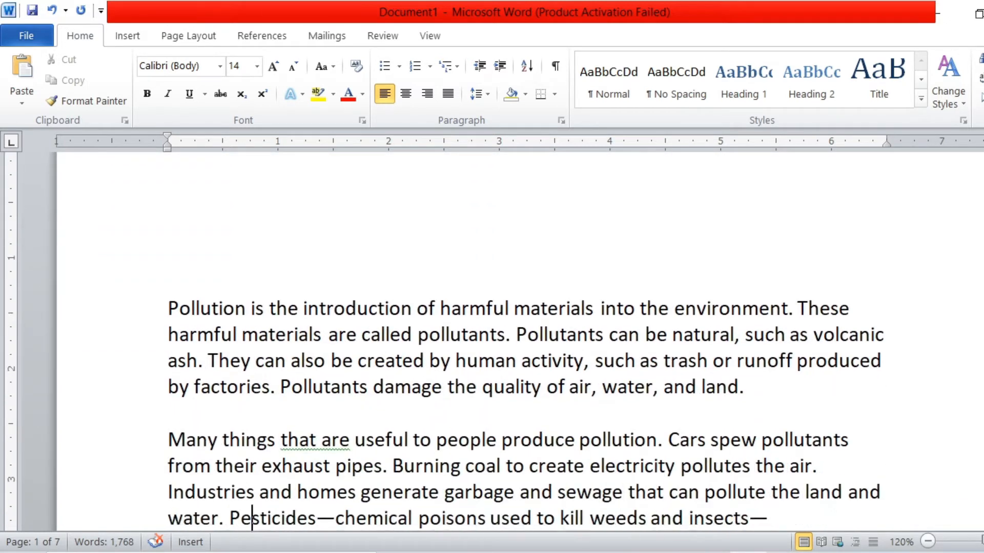
pyautogui.press('Down')
pyautogui.press('Down')
pyautogui.press('Down')
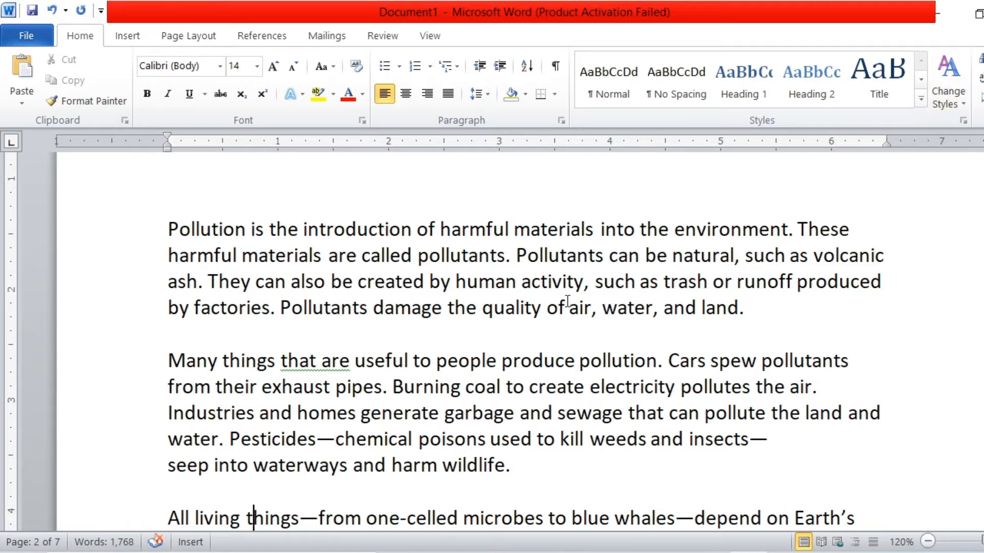
pyautogui.click(154, 232)
pyautogui.moveTo(154, 231); pyautogui.dragTo(781, 304)
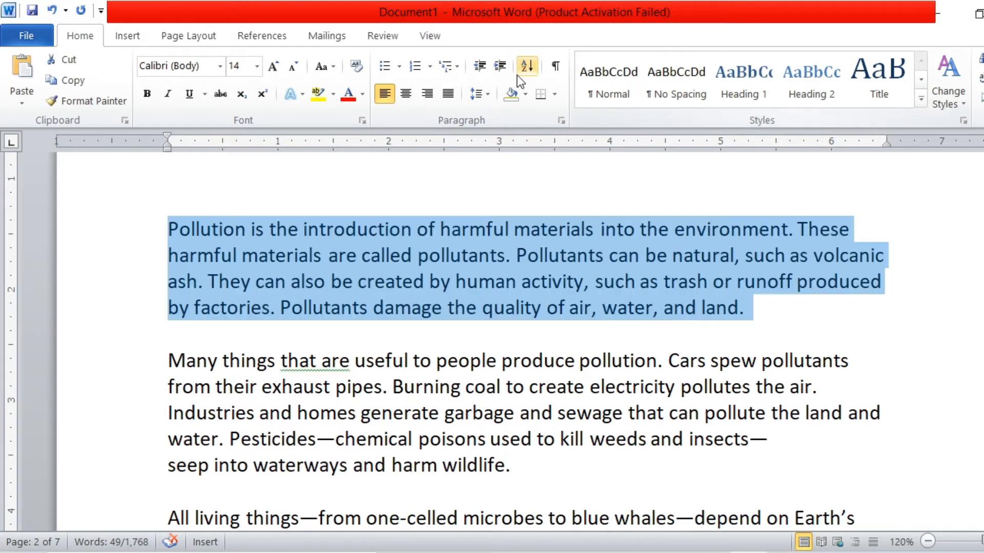
pyautogui.click(333, 69)
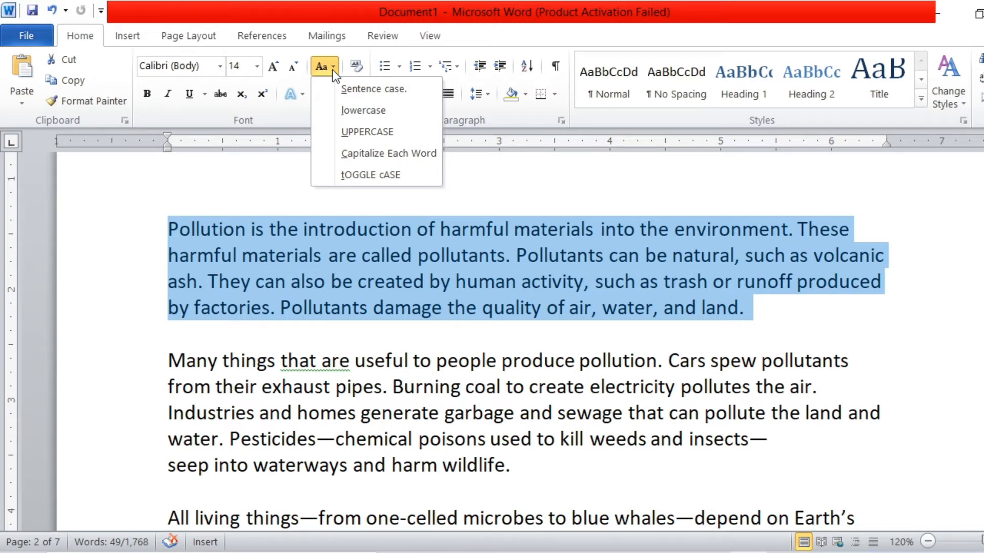
pyautogui.click(368, 132)
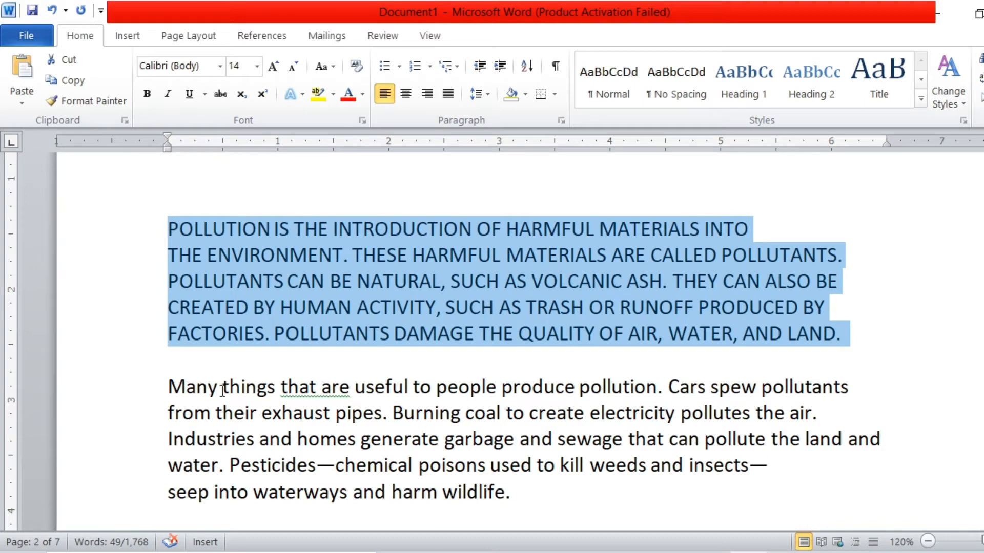
# Step: Change the selected pollution paragraph to lowercase and then to Capitalize Each Word
pyautogui.click(334, 65)
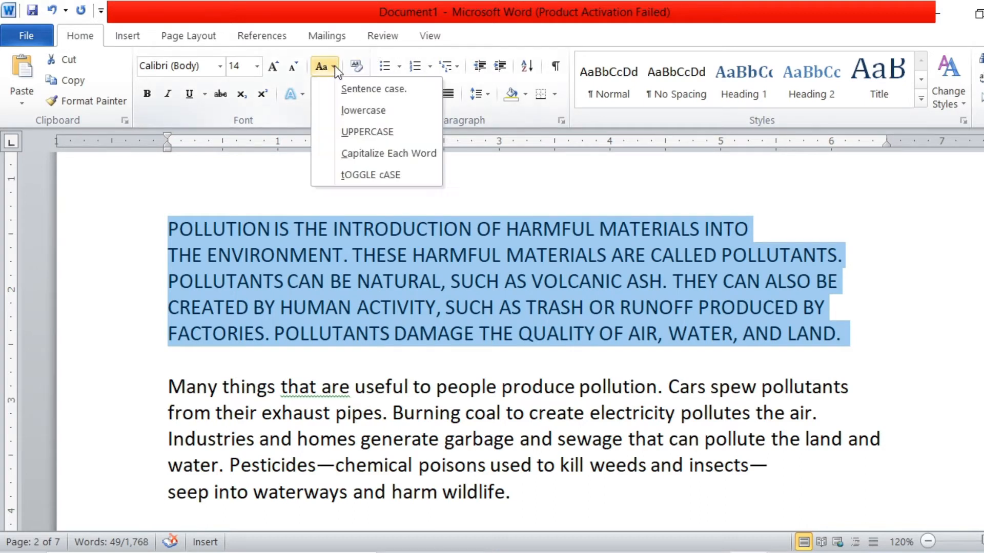
pyautogui.click(351, 111)
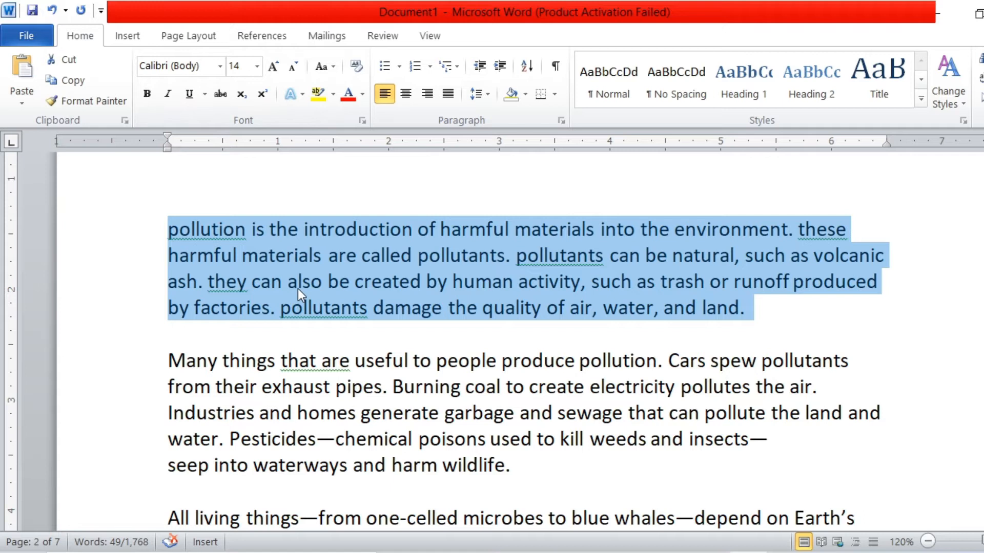
pyautogui.click(334, 68)
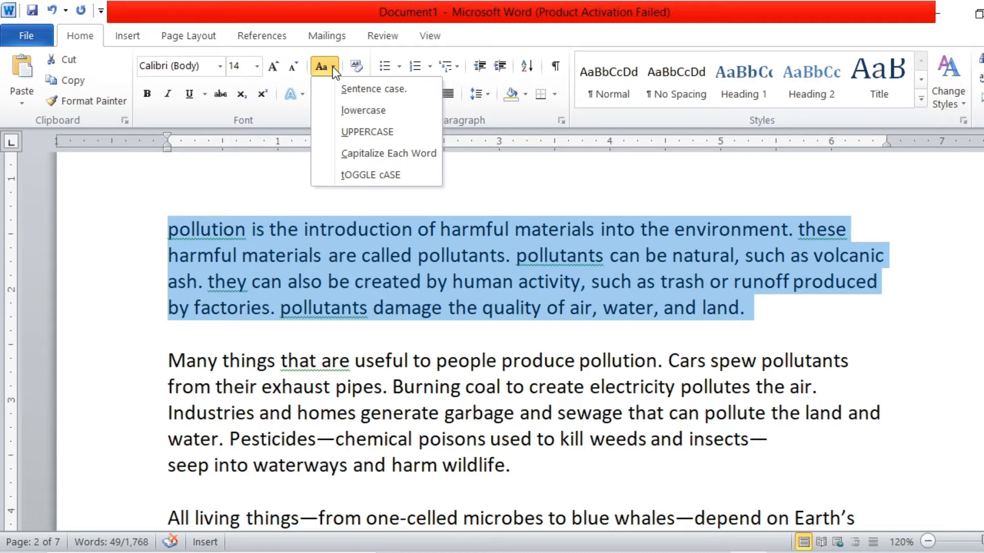
pyautogui.click(373, 154)
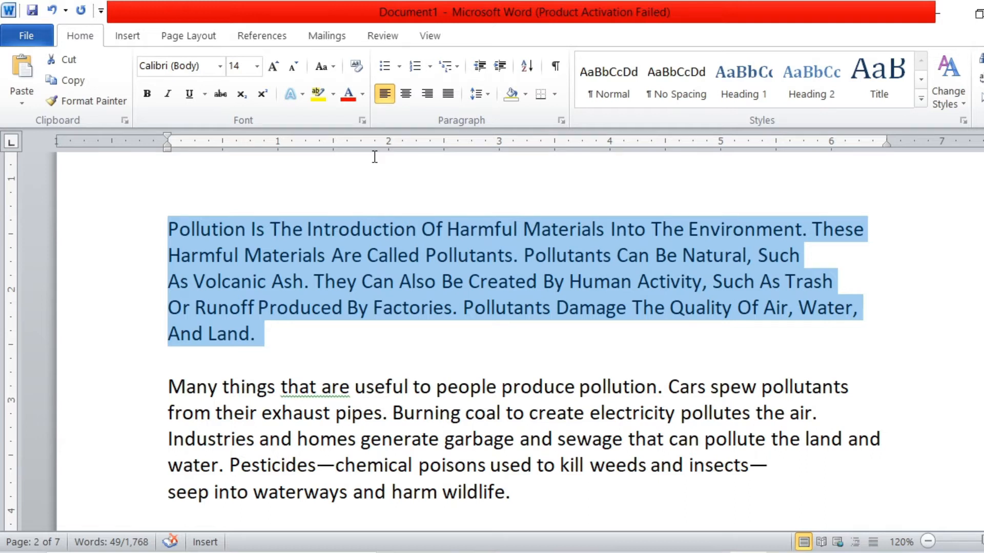
# Step: Apply tOGGLE cASE to the selected pollution paragraph, then convert it to Sentence case
pyautogui.click(334, 66)
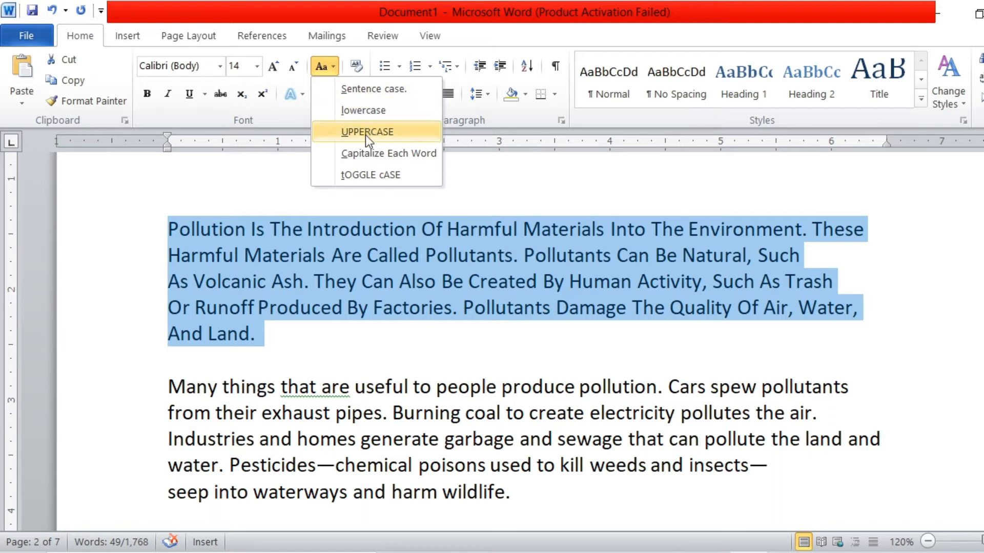
pyautogui.click(363, 174)
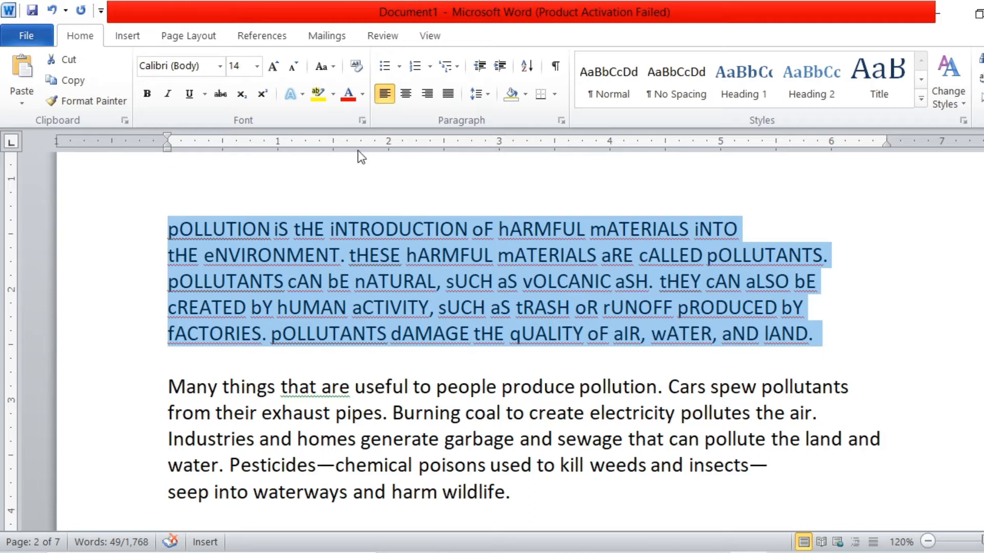
pyautogui.click(334, 67)
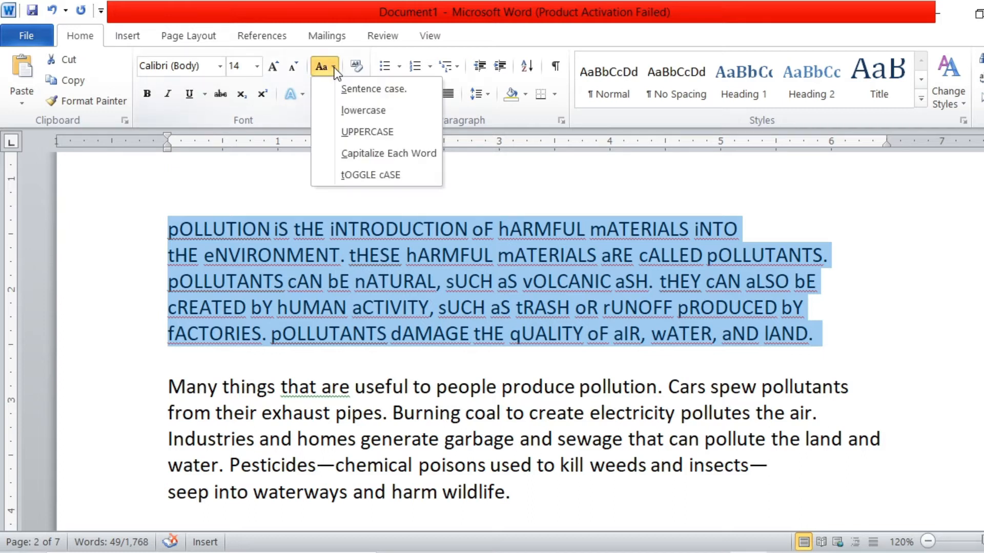
pyautogui.click(354, 90)
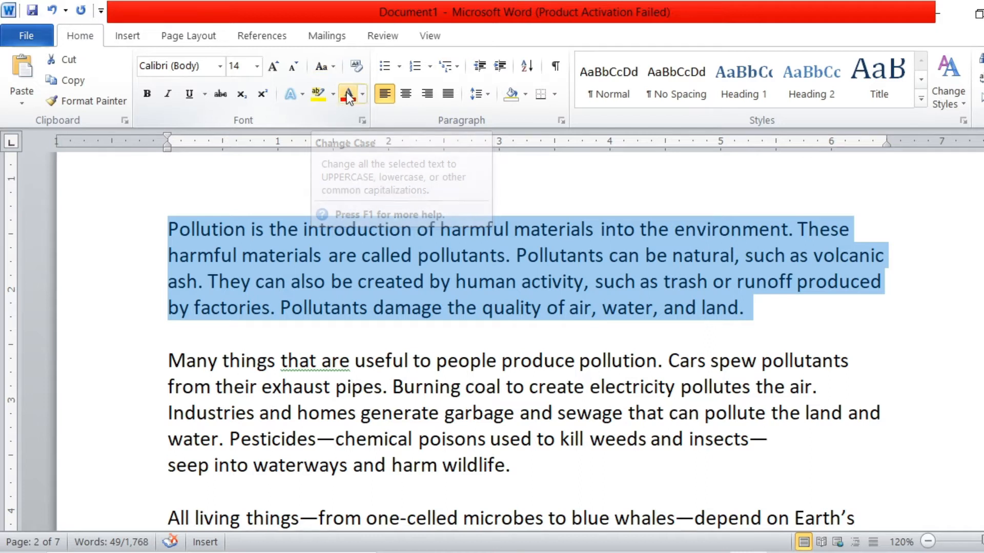
pyautogui.click(319, 270)
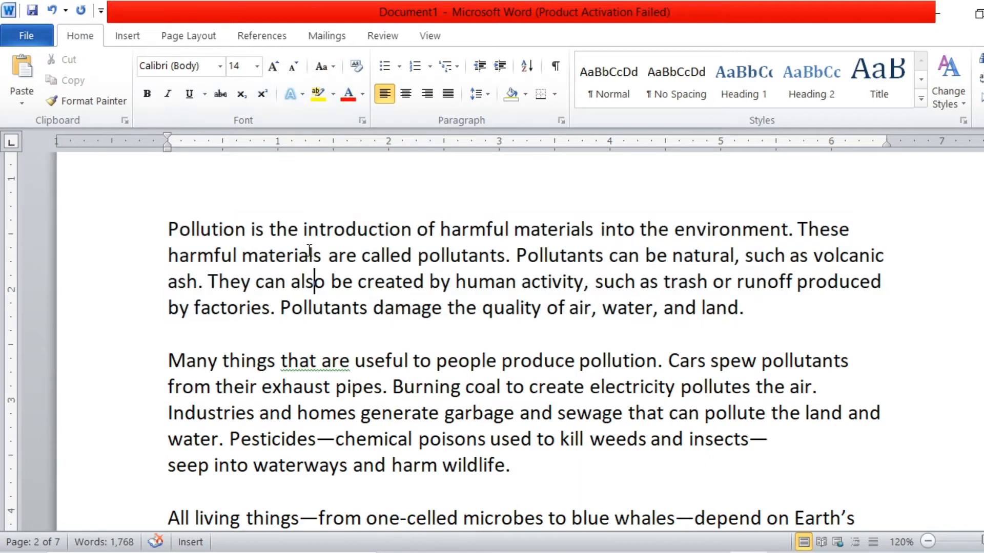
# Step: Highlight the opening word "Pollution" of the first paragraph in bright green
pyautogui.moveTo(167, 230); pyautogui.dragTo(247, 235)
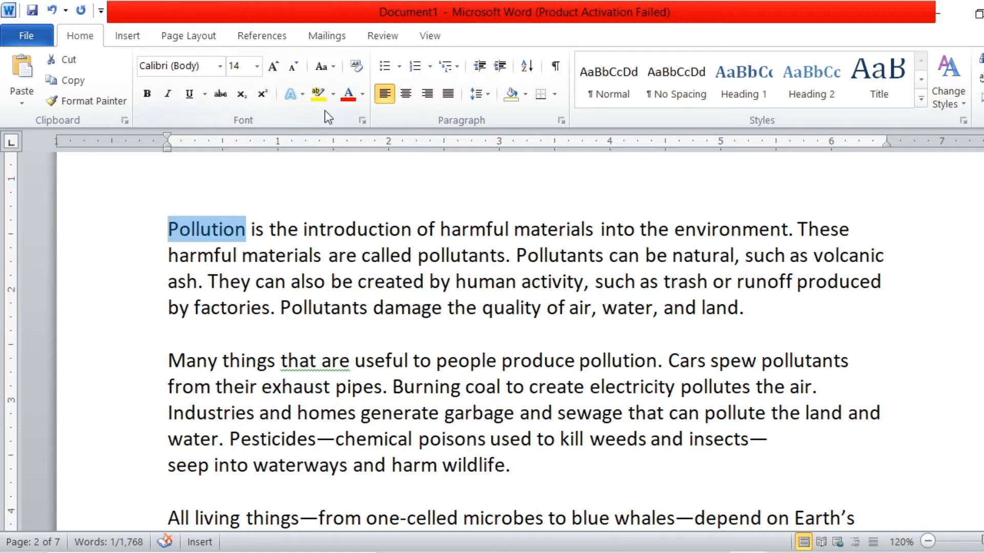
pyautogui.click(333, 97)
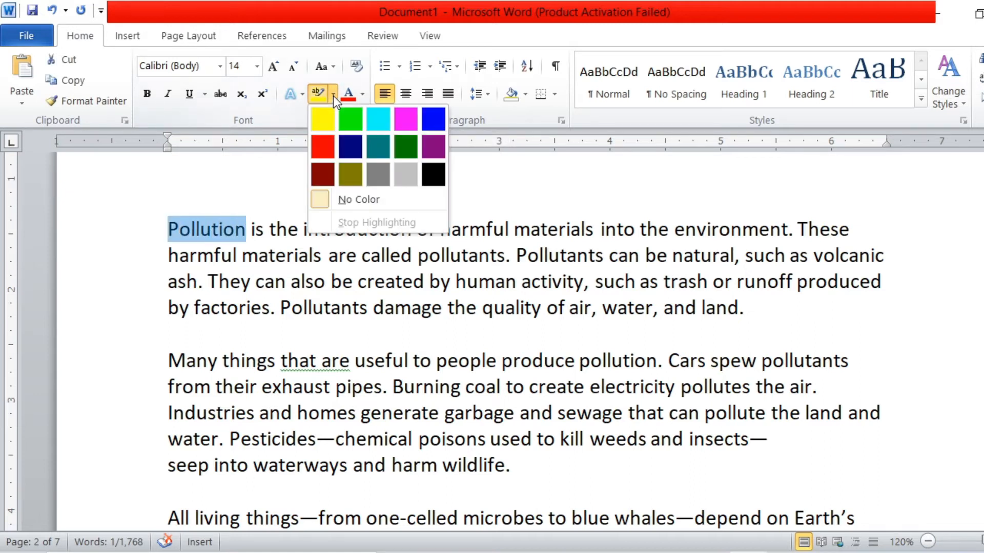
pyautogui.click(349, 122)
pyautogui.click(297, 302)
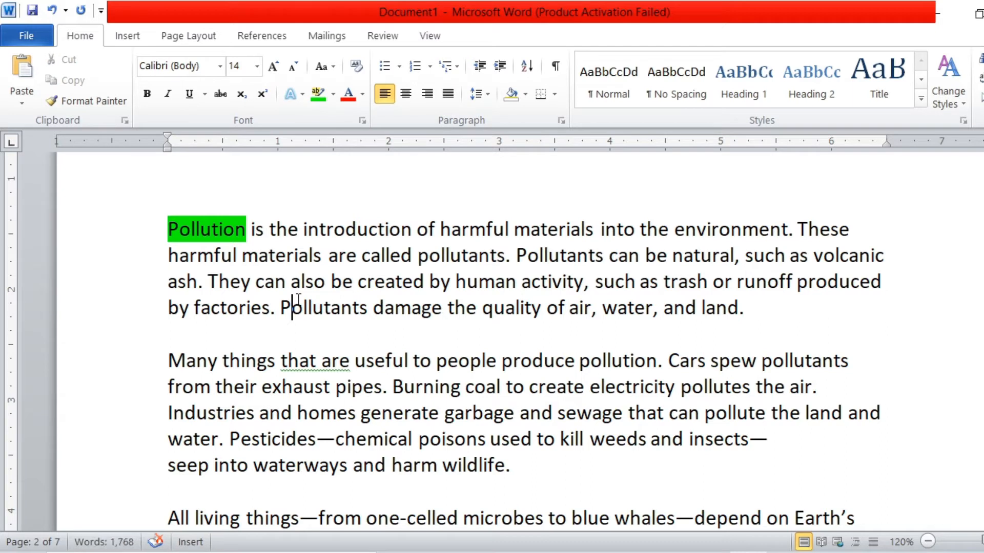
# Step: Highlight the word "Pollutants" in the last line of the first paragraph in yellow
pyautogui.moveTo(279, 307); pyautogui.dragTo(369, 308)
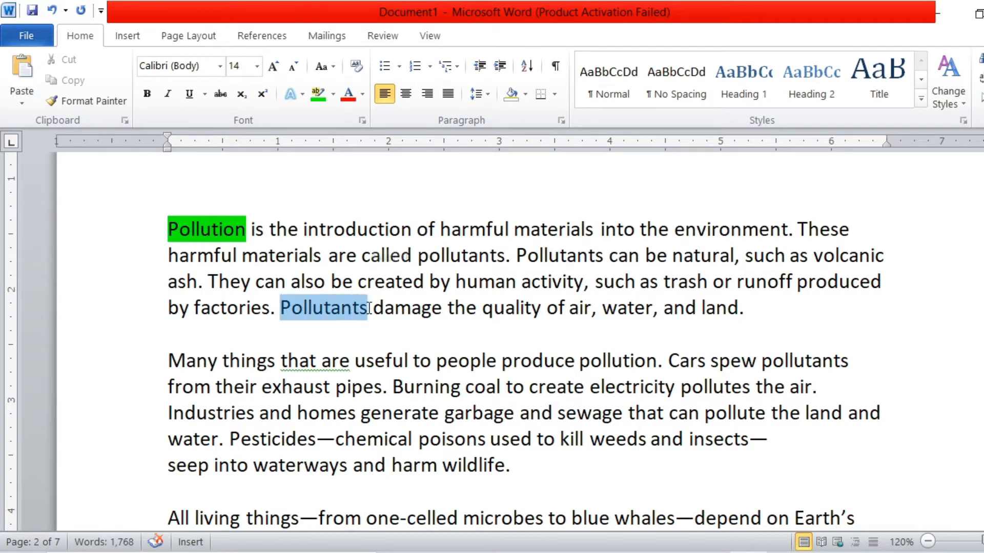
pyautogui.click(334, 93)
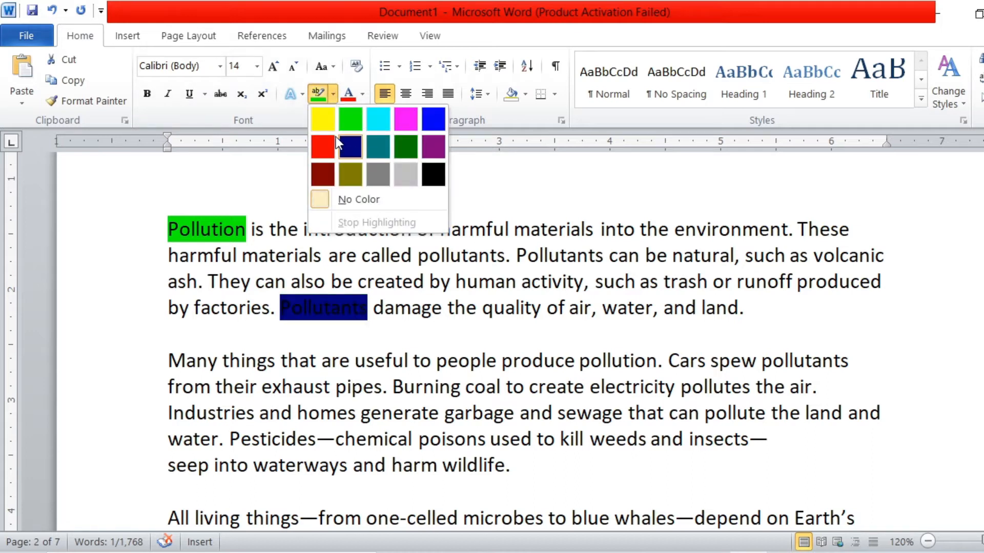
pyautogui.click(325, 122)
pyautogui.click(412, 403)
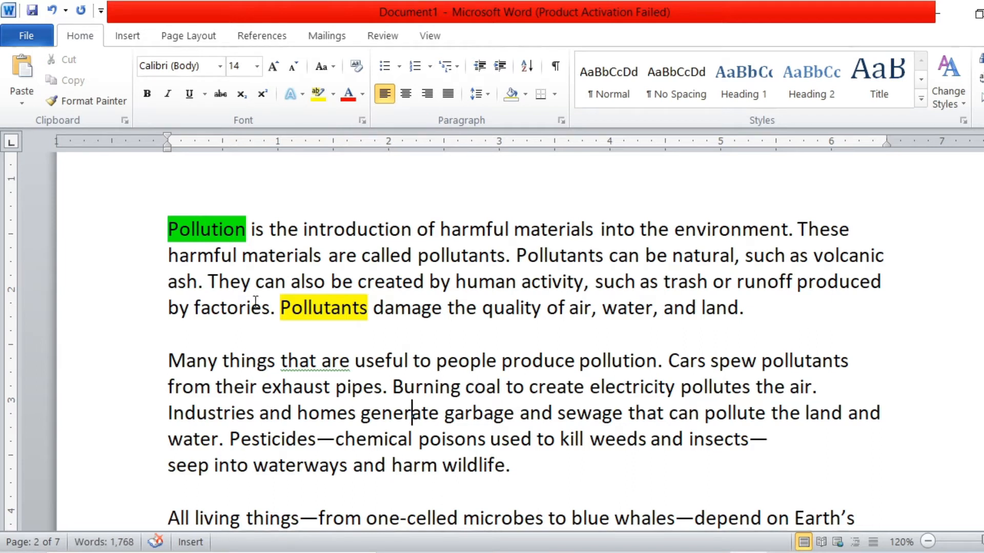
# Step: Remove the highlighting from the words "Pollution" and "Pollutants" in the first paragraph
pyautogui.moveTo(169, 229); pyautogui.dragTo(247, 231)
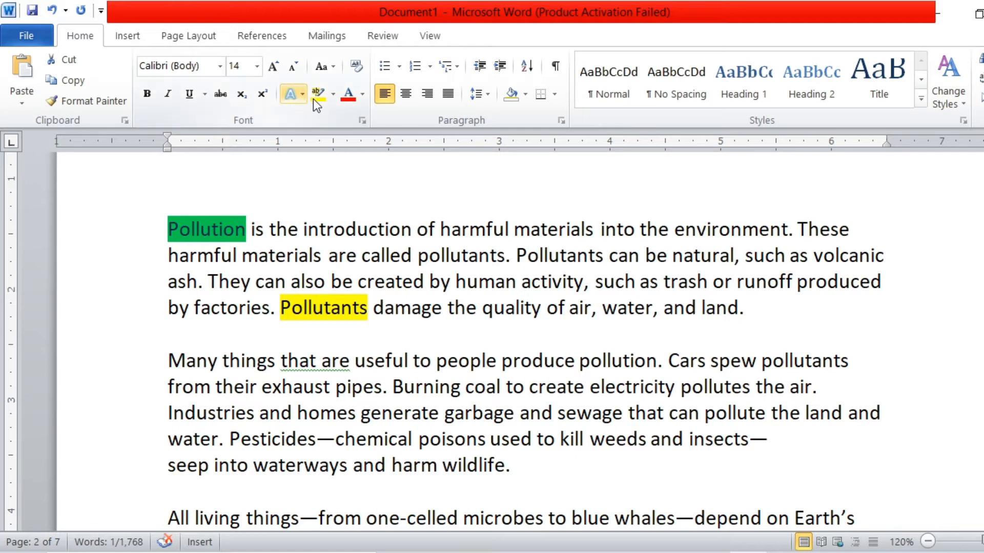
pyautogui.click(333, 96)
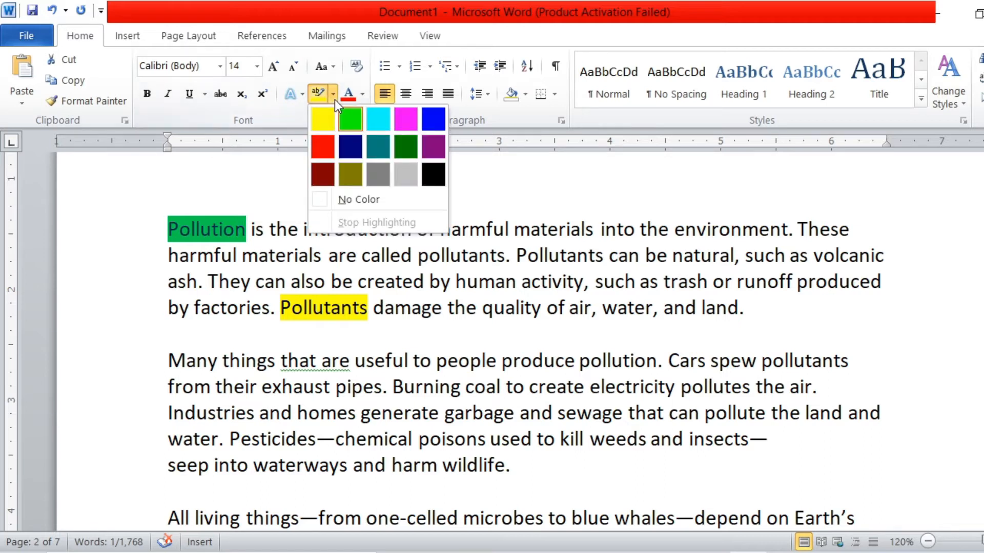
pyautogui.click(352, 200)
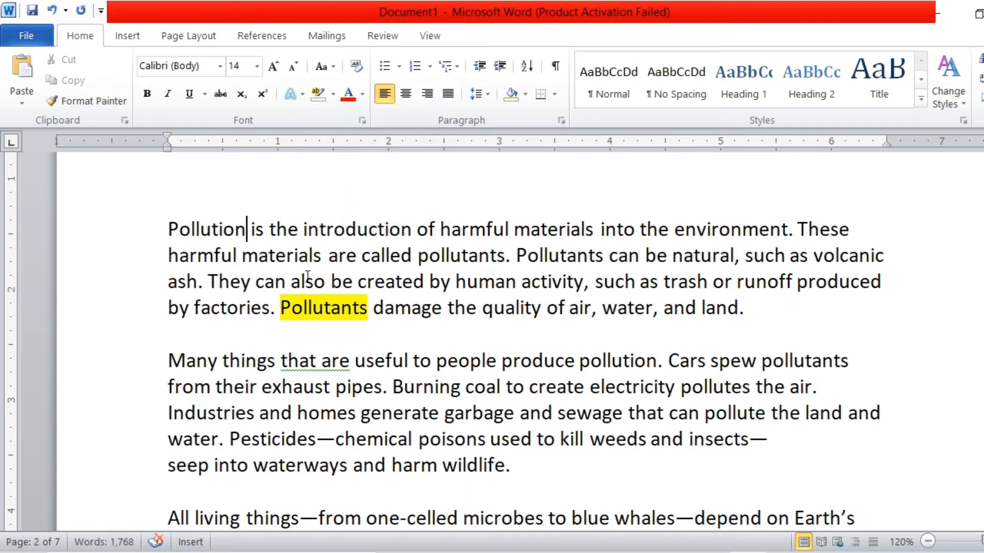
pyautogui.click(285, 310)
pyautogui.moveTo(285, 310); pyautogui.dragTo(367, 310)
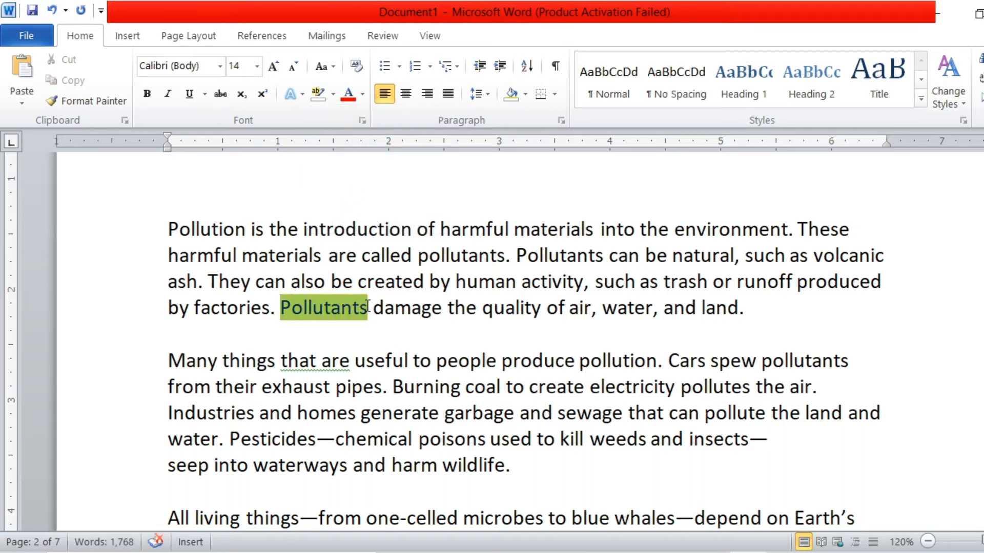
pyautogui.click(333, 96)
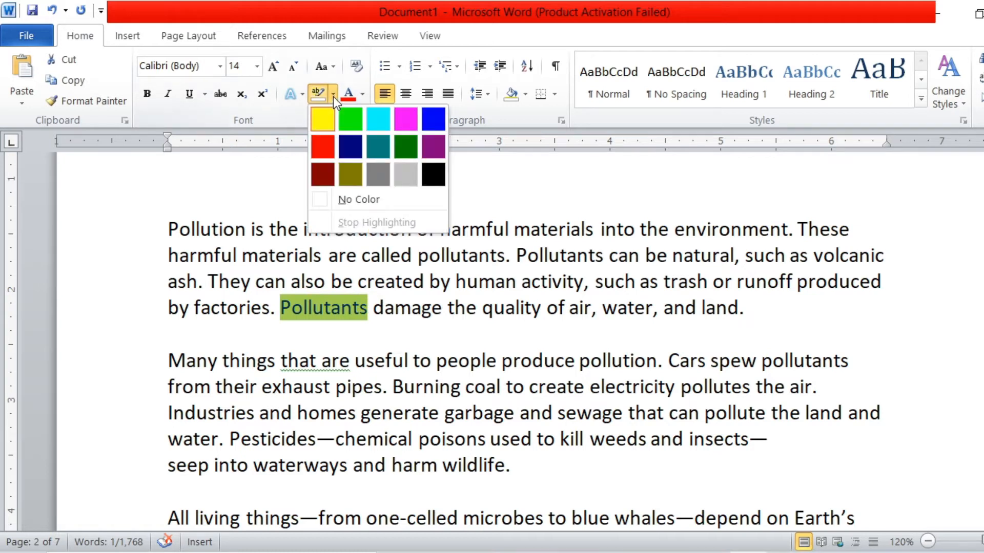
pyautogui.click(361, 201)
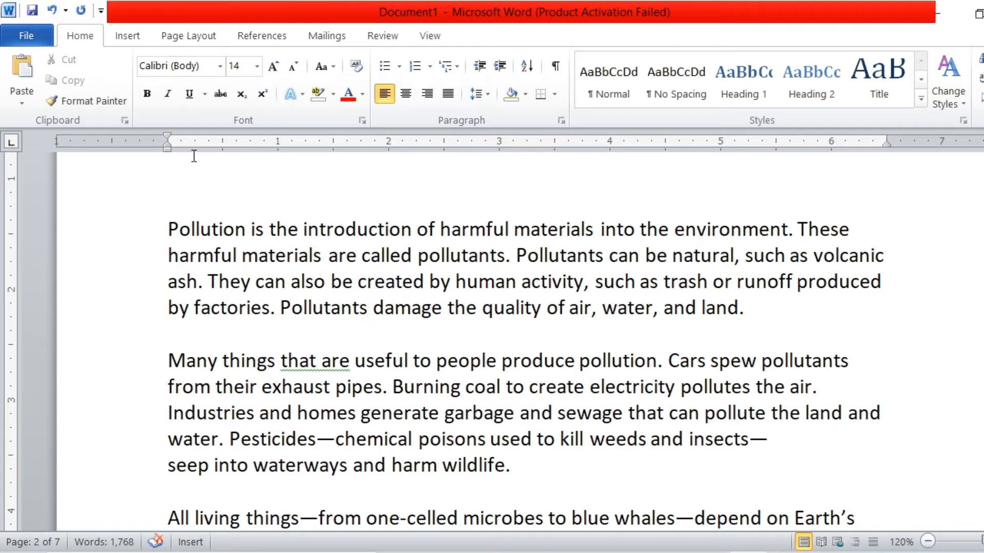
# Step: Set the font color of the first paragraph's opening text, from "Pollution" through "These harmful", to light blue
pyautogui.moveTo(169, 225); pyautogui.dragTo(224, 265)
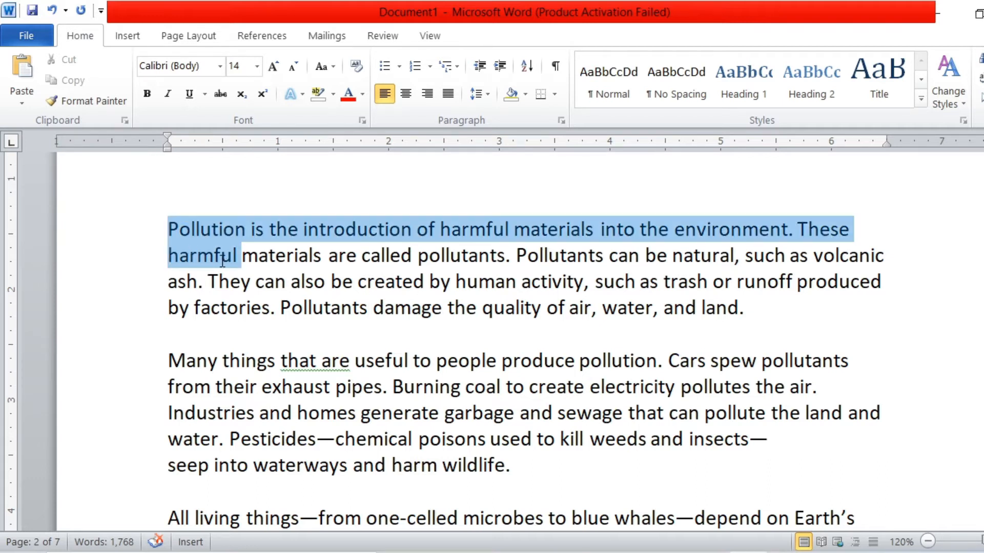
pyautogui.click(365, 92)
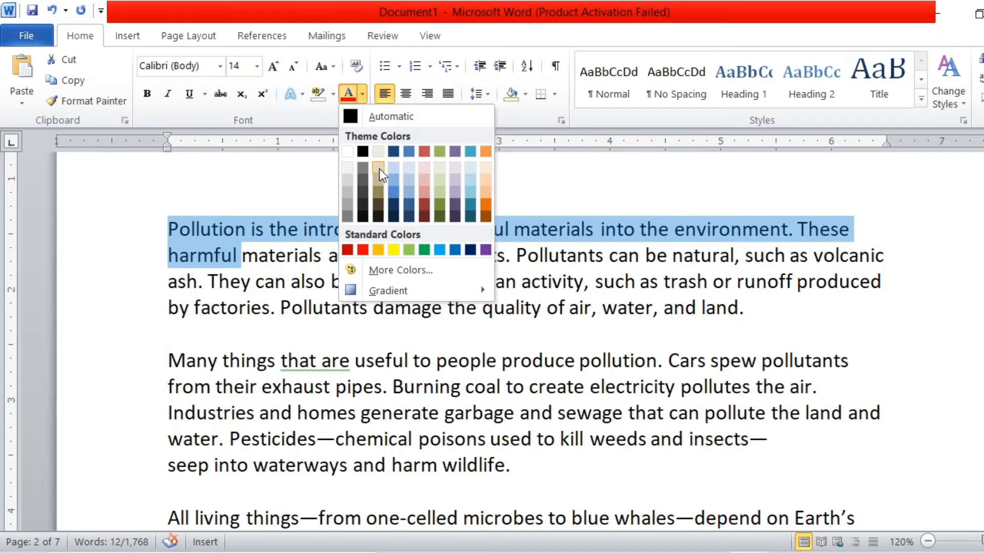
pyautogui.click(439, 250)
pyautogui.click(430, 281)
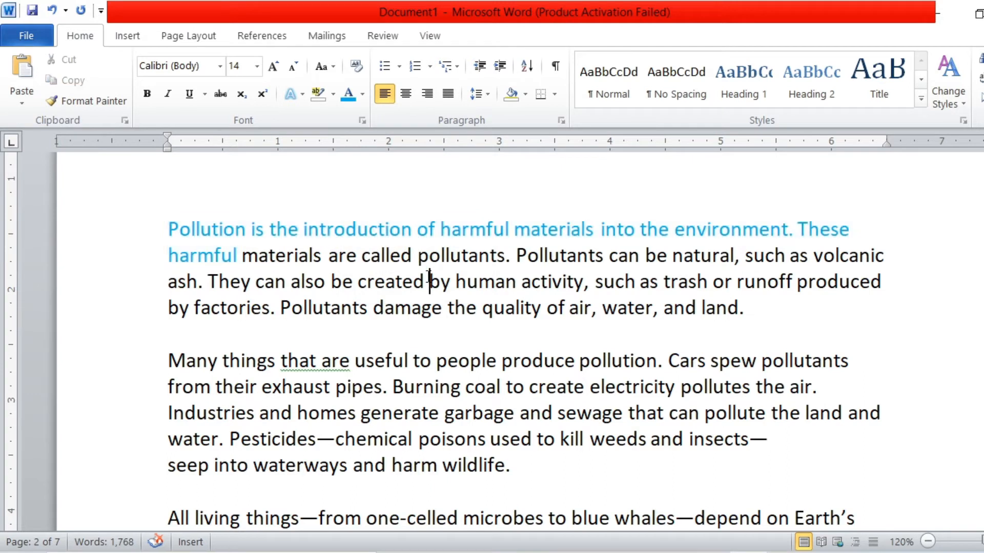
pyautogui.click(362, 94)
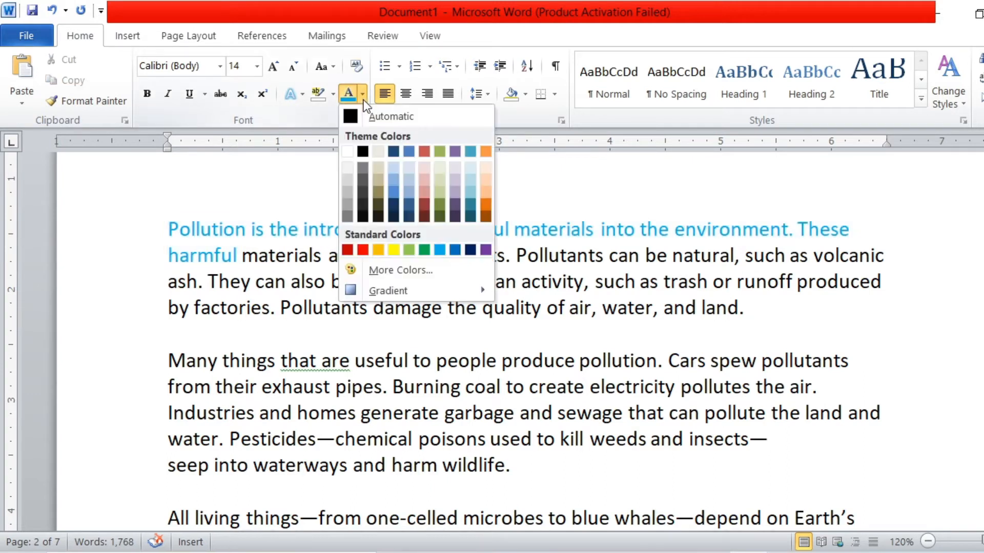
pyautogui.click(362, 250)
pyautogui.hotkey('ctrl', 'a')
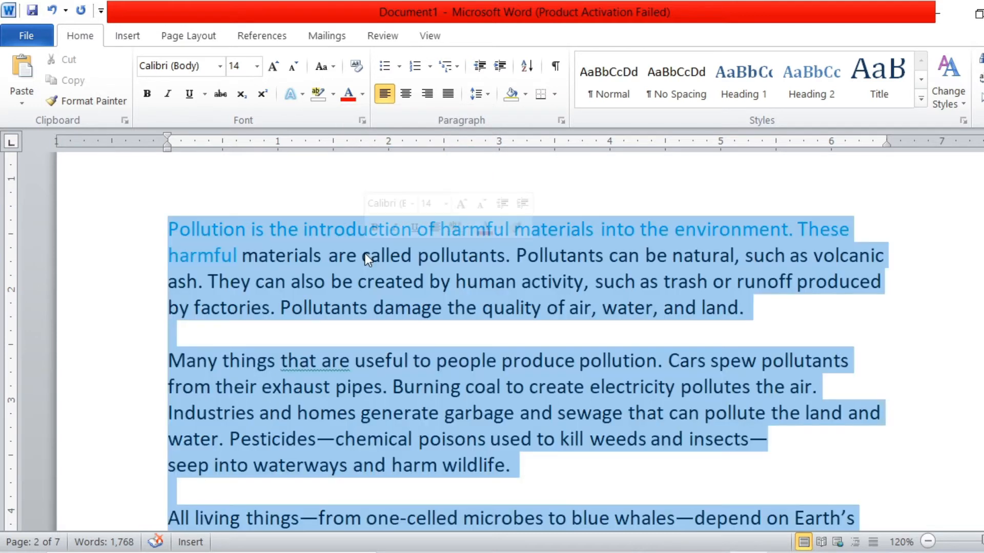
# Step: Set the font color of the first paragraph's text from "called pollutants" through "They can also be created" to red
pyautogui.click(365, 253)
pyautogui.moveTo(364, 253); pyautogui.dragTo(428, 282)
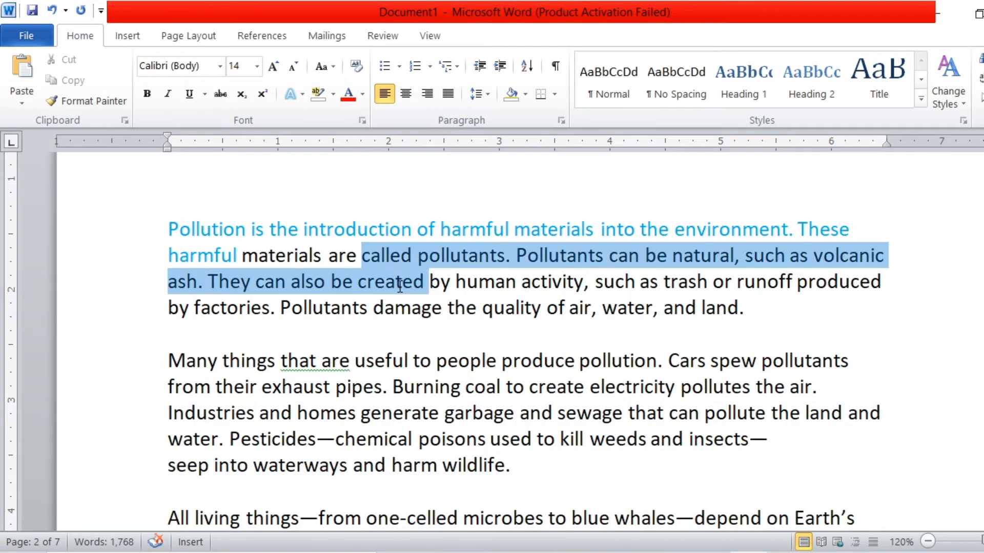
pyautogui.click(364, 96)
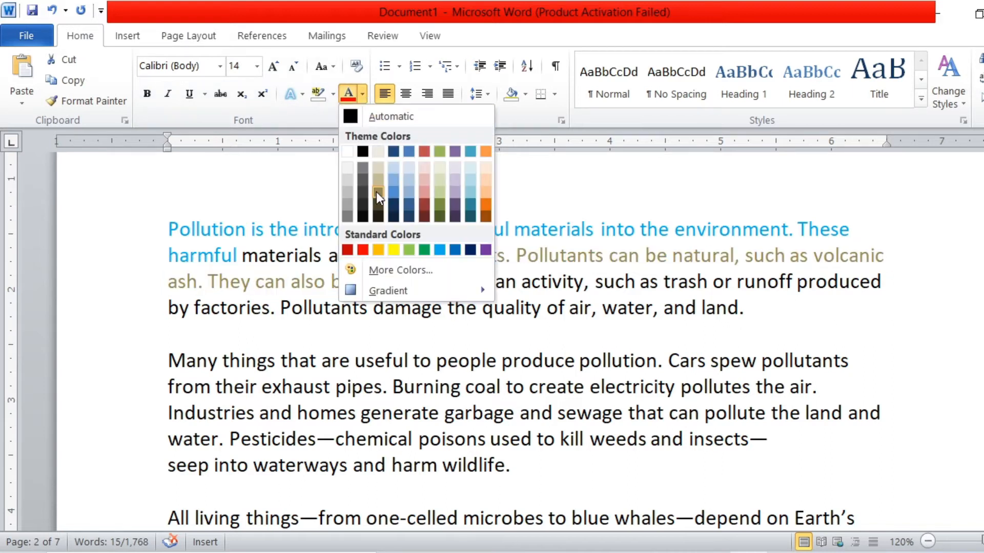
pyautogui.click(361, 253)
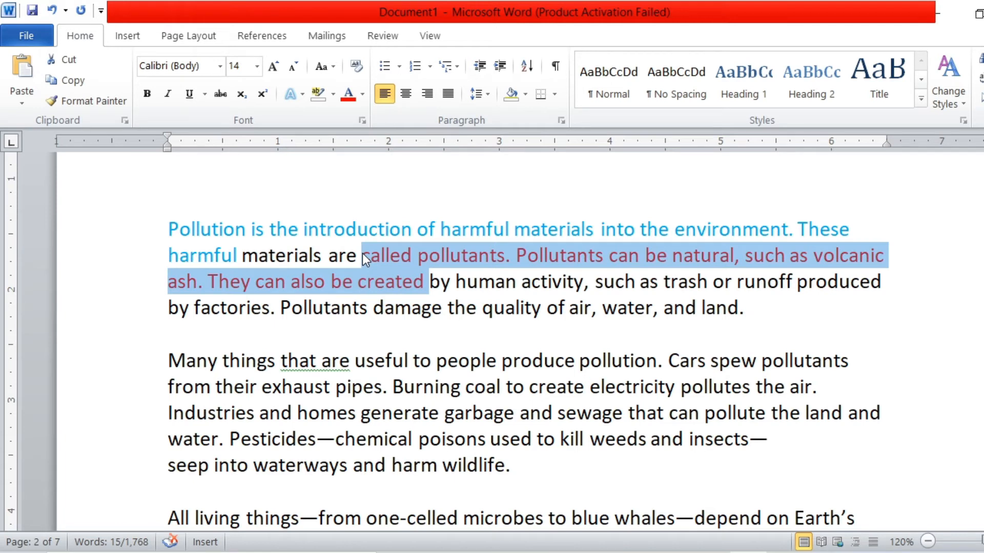
# Step: Review the Font dialog's options for the selected text, close it without changes and deselect the text
pyautogui.click(361, 121)
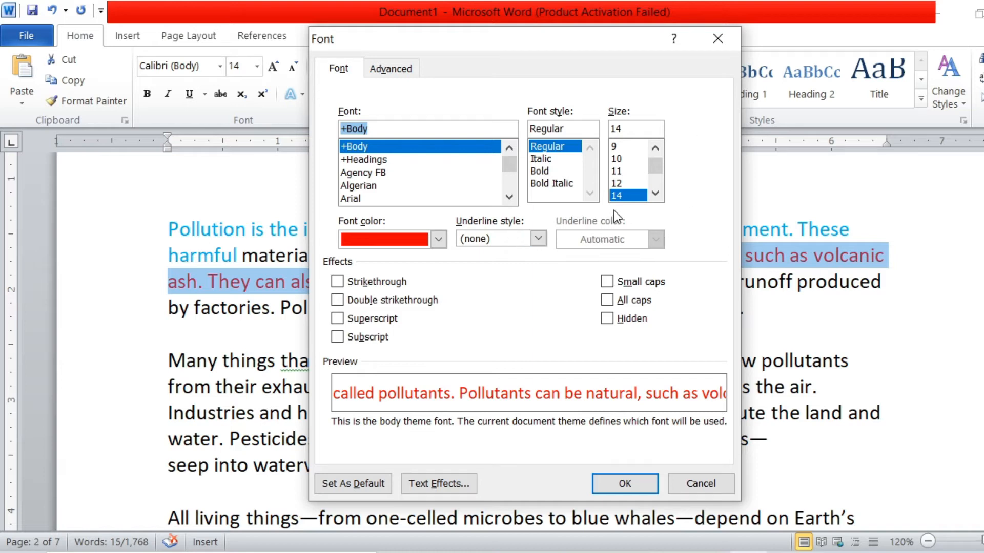
pyautogui.click(715, 41)
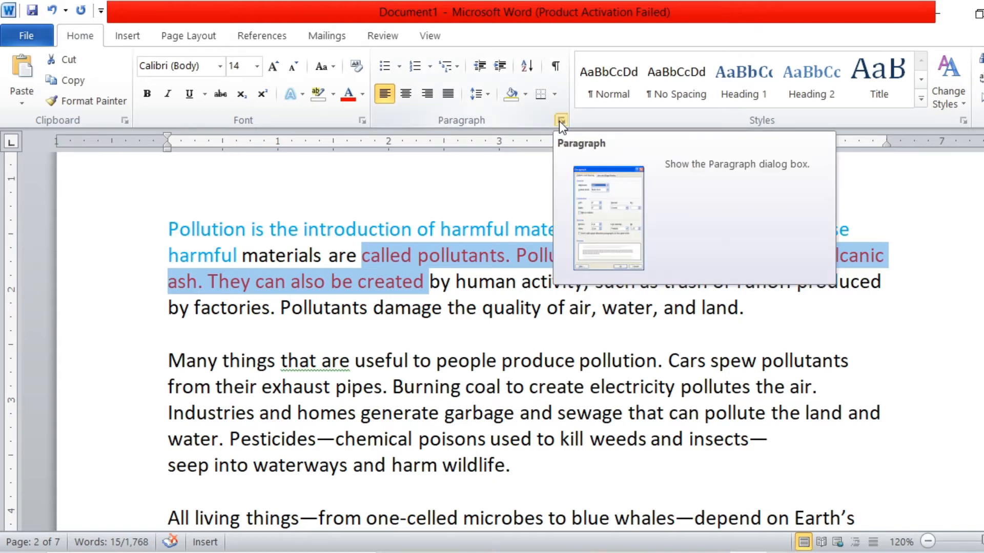
pyautogui.click(388, 465)
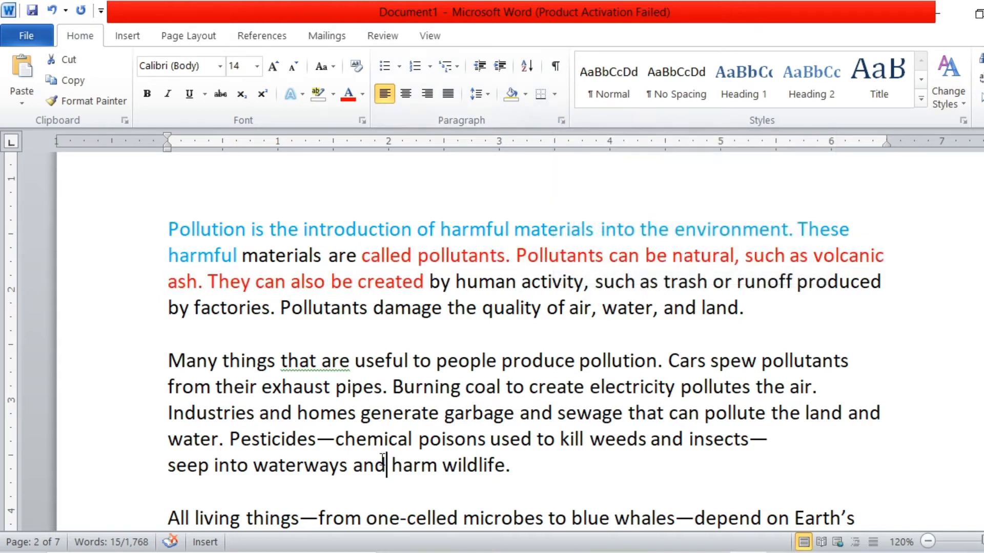
# Step: Set the font color of the first two pollution paragraphs to the black theme color
pyautogui.moveTo(159, 234); pyautogui.dragTo(482, 420)
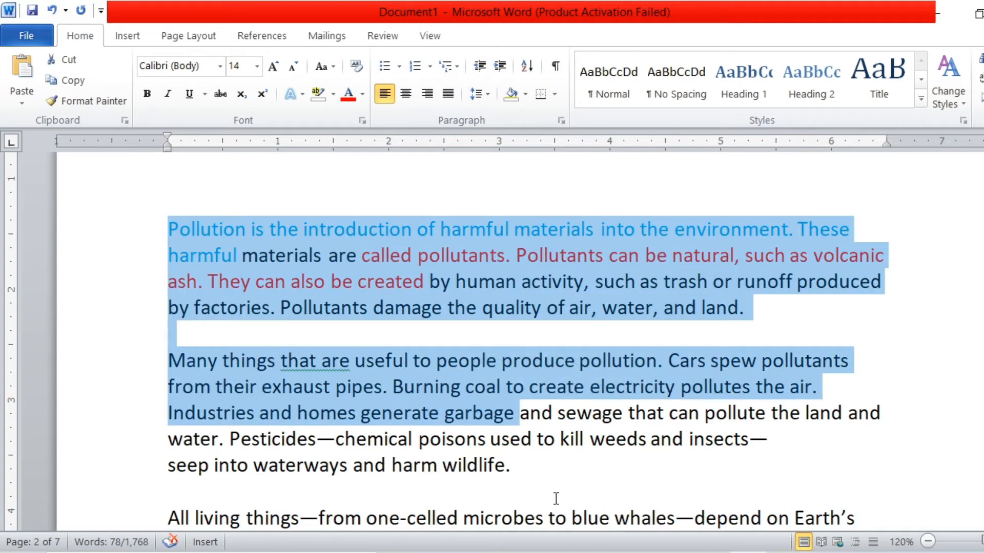
pyautogui.click(528, 484)
pyautogui.moveTo(520, 483); pyautogui.dragTo(142, 235)
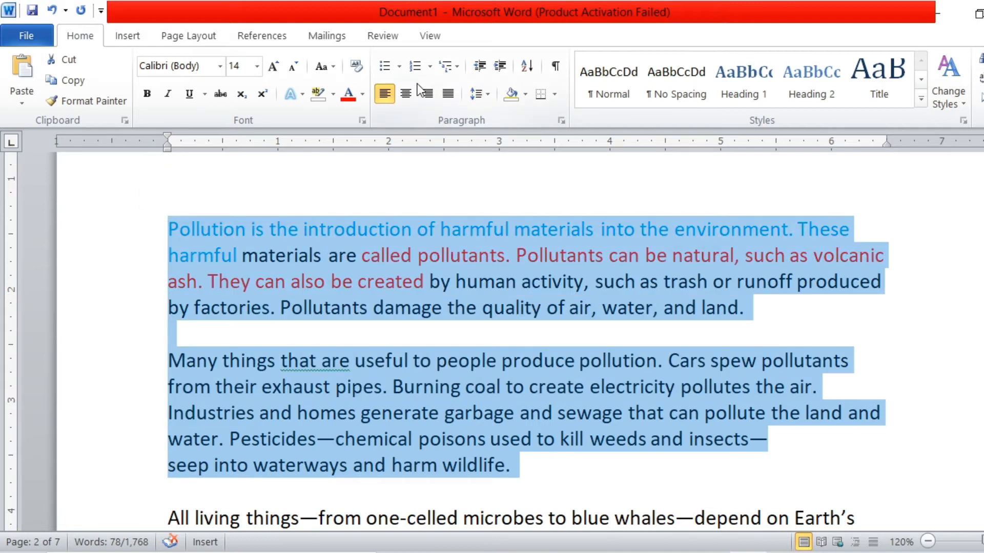
pyautogui.click(362, 94)
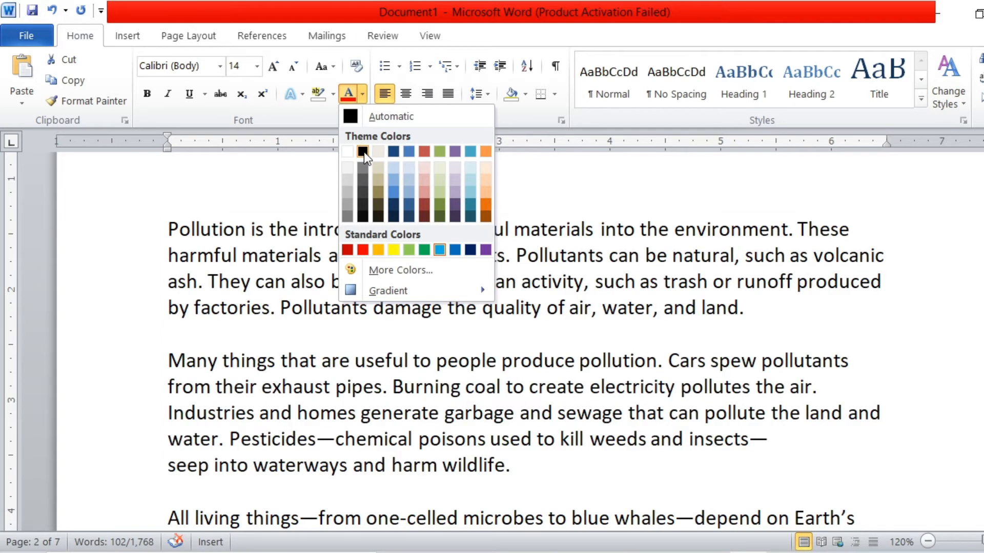
pyautogui.click(364, 152)
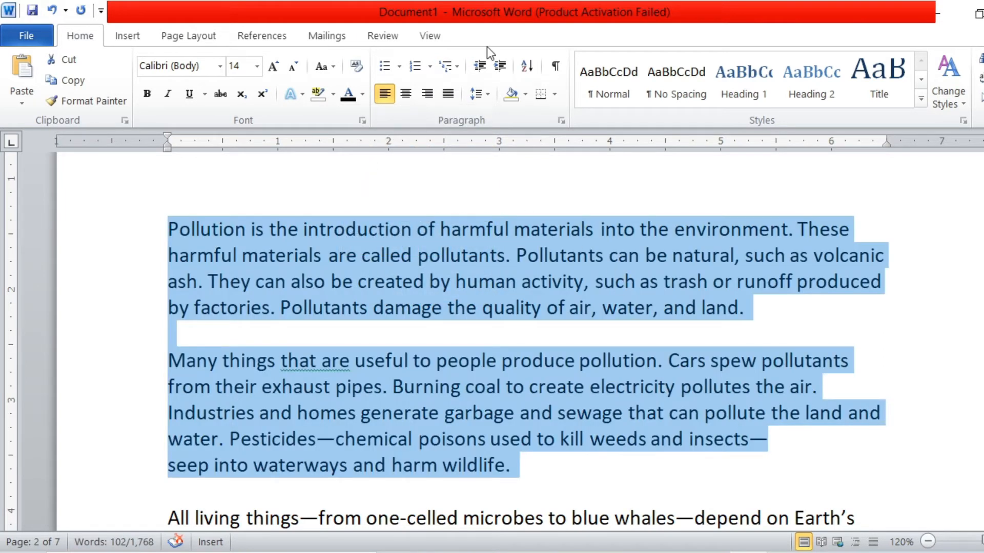
# Step: Review the Paragraph dialog's indent and spacing settings for the two selected paragraphs and close it without changes
pyautogui.click(561, 121)
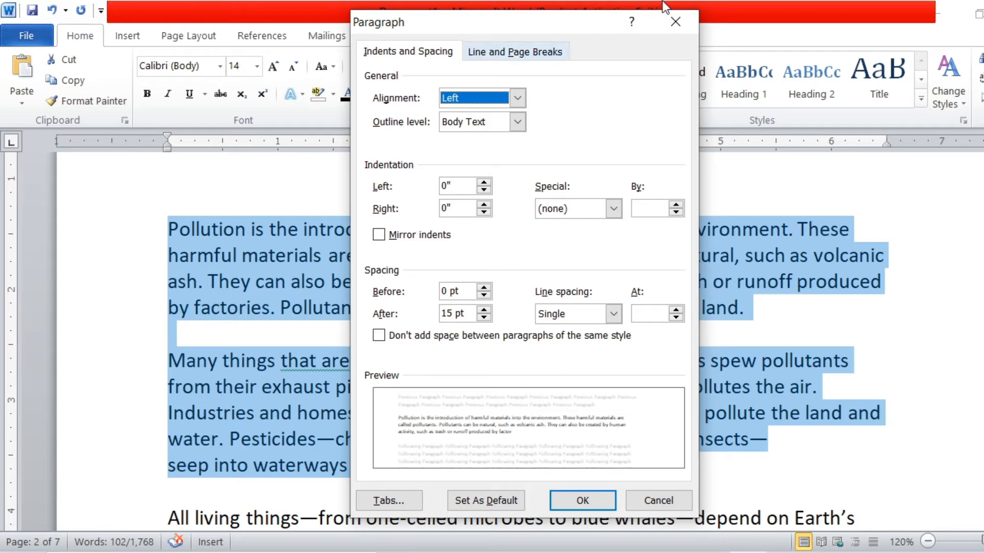
pyautogui.click(683, 30)
# Step: Set the alignment of the "Hello world" line on the first page to Centered through the Paragraph dialog
pyautogui.moveTo(983, 218); pyautogui.dragTo(983, 168)
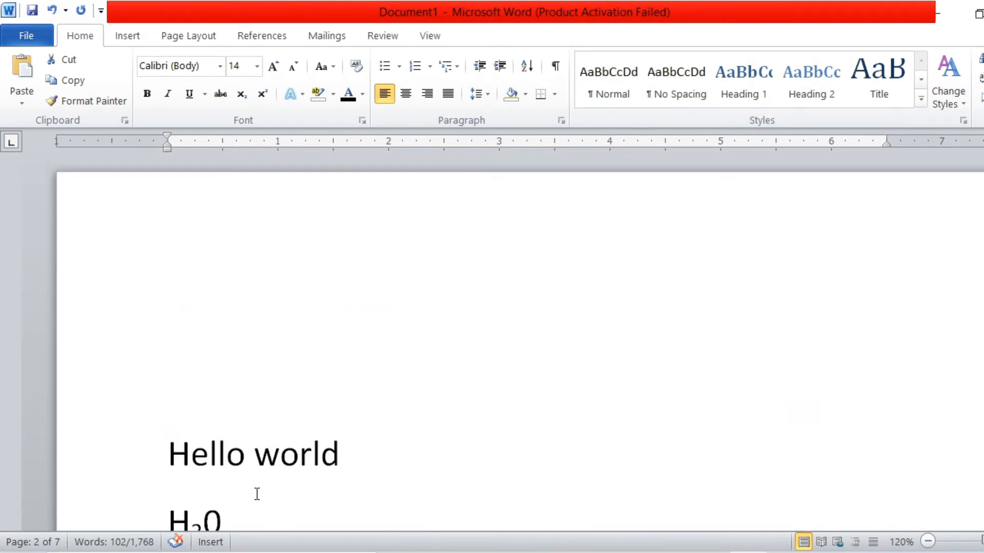
pyautogui.moveTo(170, 455); pyautogui.dragTo(315, 456)
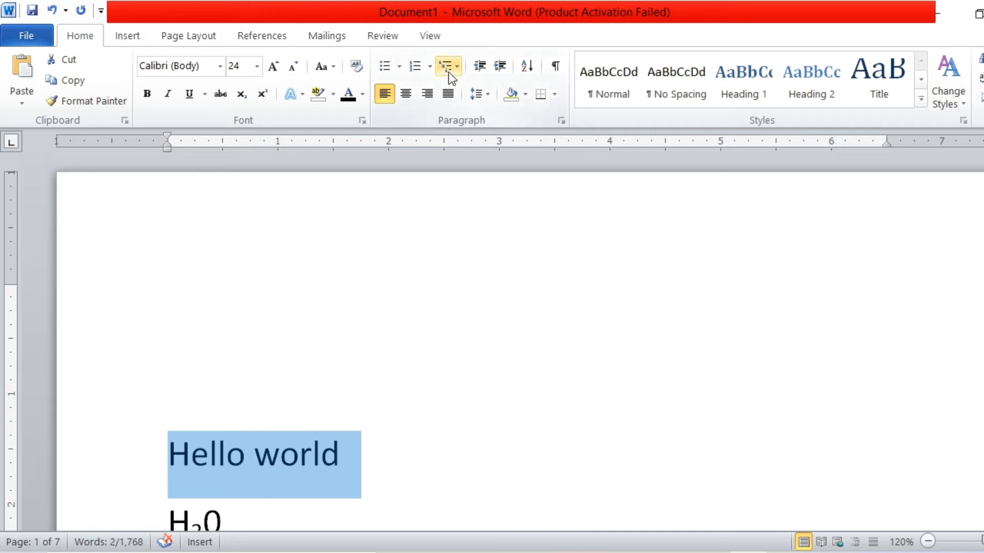
pyautogui.click(561, 121)
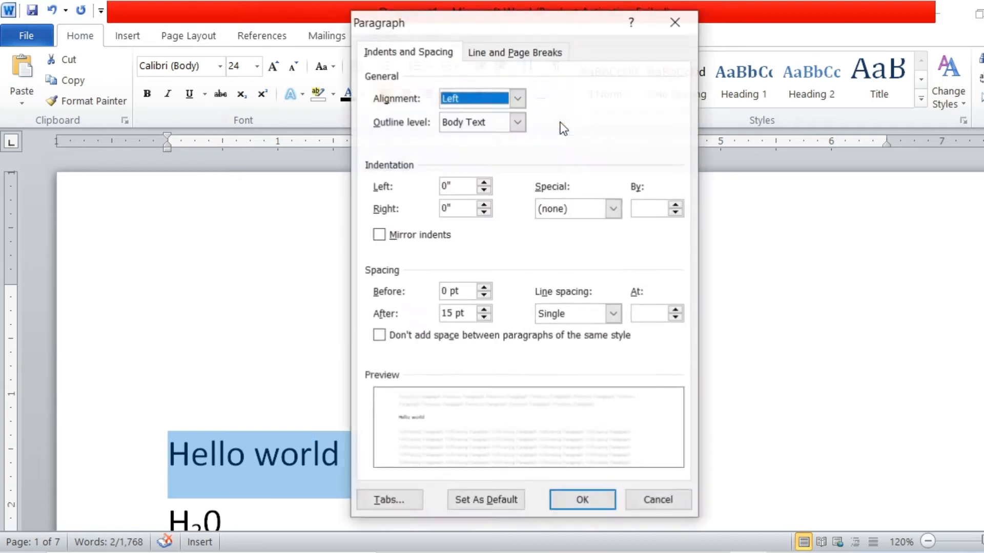
pyautogui.click(484, 99)
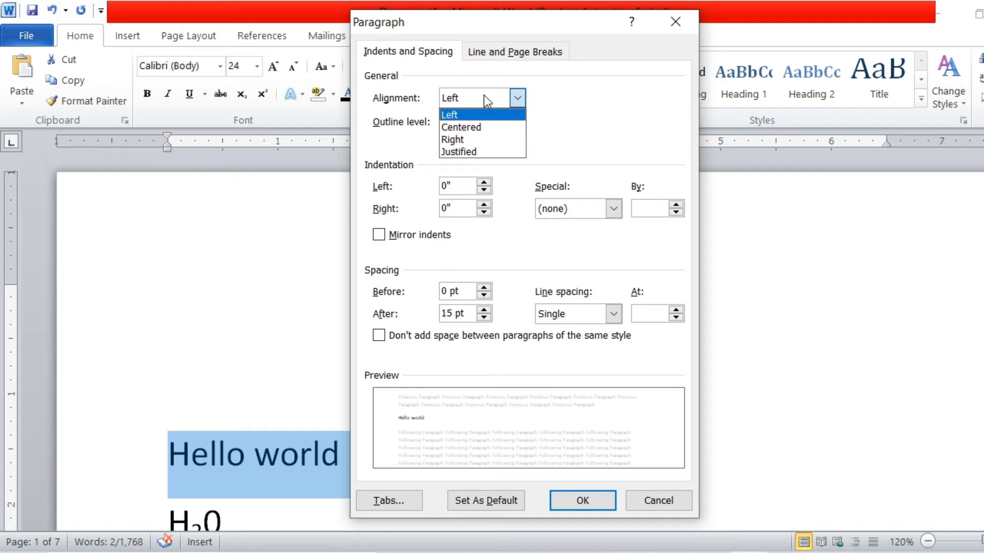
pyautogui.click(476, 128)
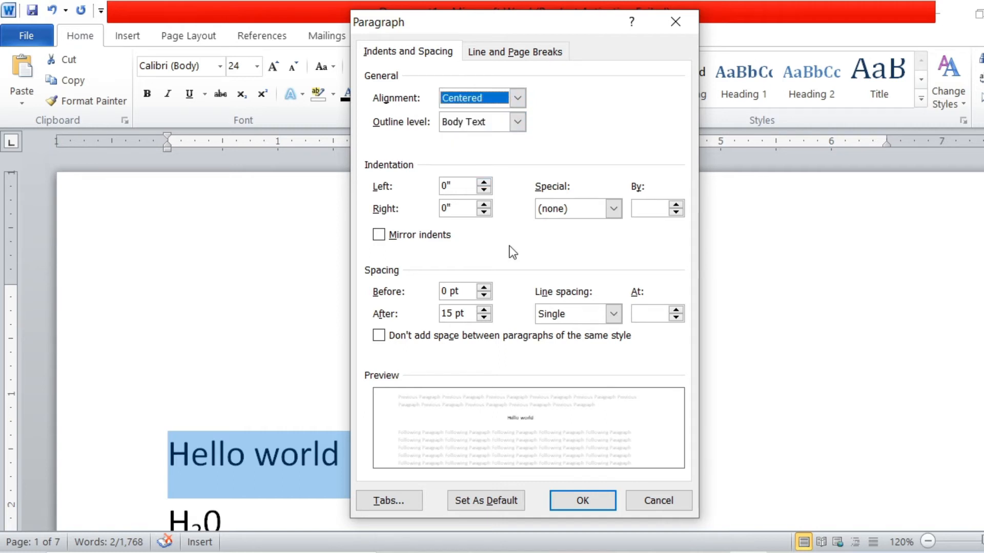
pyautogui.click(603, 507)
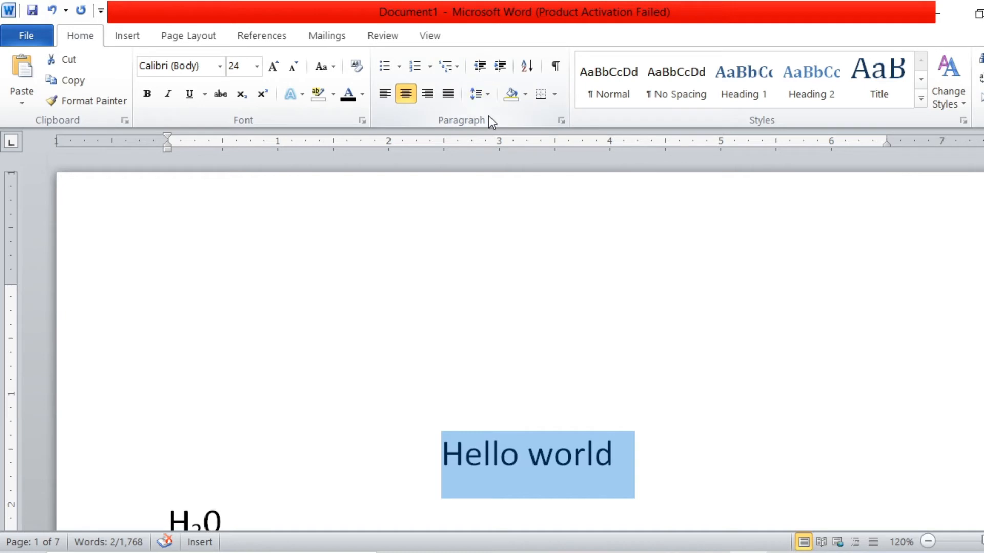
# Step: Set the alignment of the "Hello world" line to Right through the Paragraph dialog
pyautogui.click(562, 123)
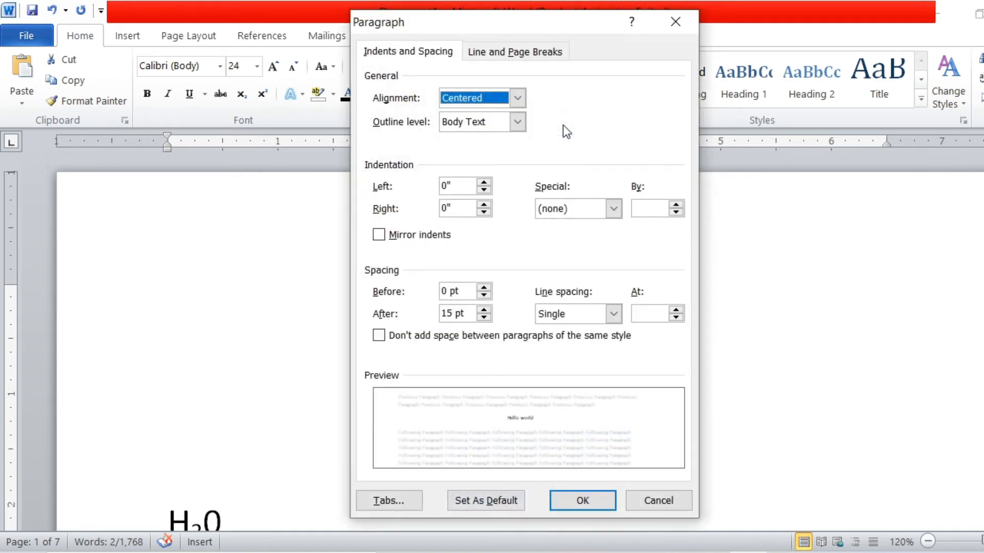
pyautogui.click(517, 99)
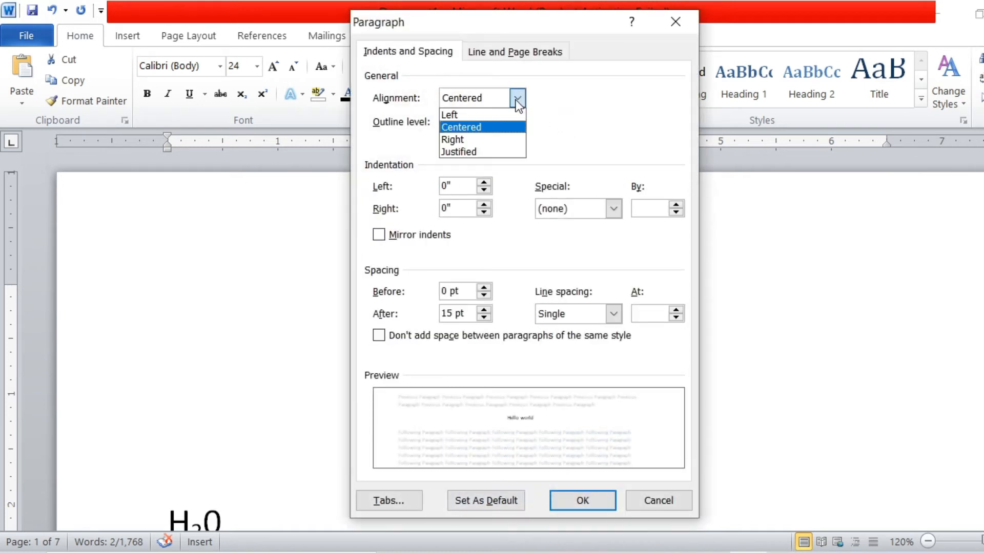
pyautogui.click(494, 140)
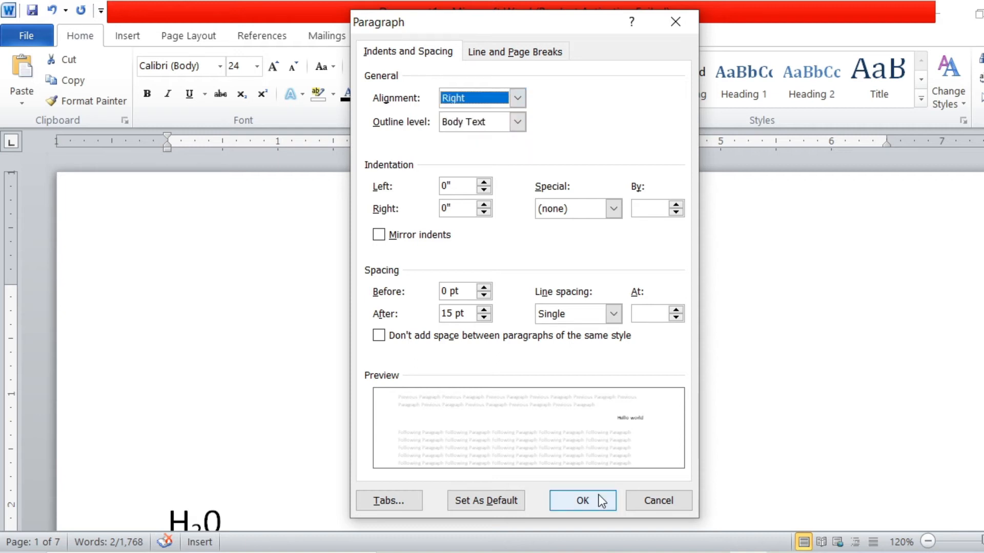
pyautogui.click(584, 500)
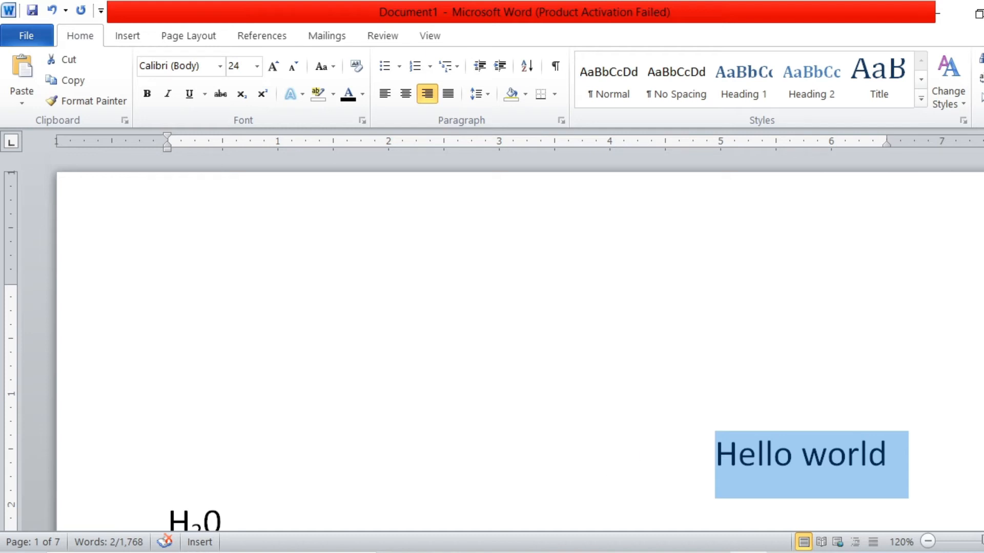
# Step: Set the alignment of the H₂0 line below "Hello world" to Centered through the Paragraph dialog
pyautogui.scroll(-1, 513, 349)
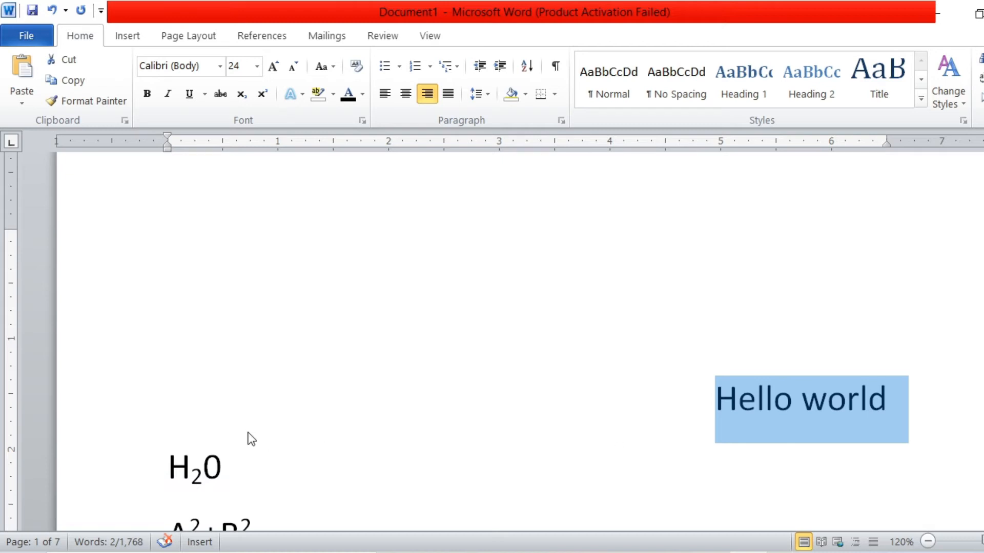
pyautogui.click(148, 468)
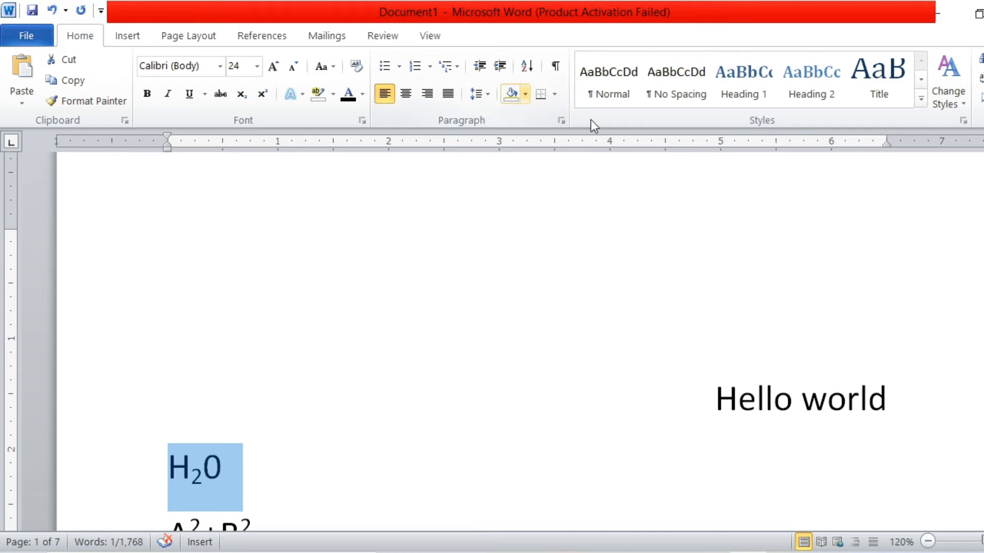
pyautogui.click(562, 121)
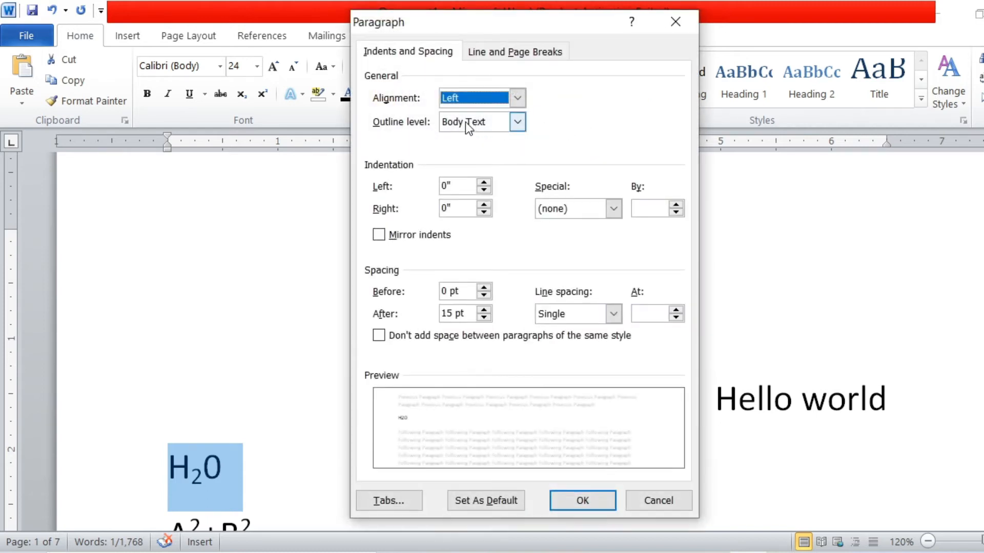
pyautogui.click(463, 100)
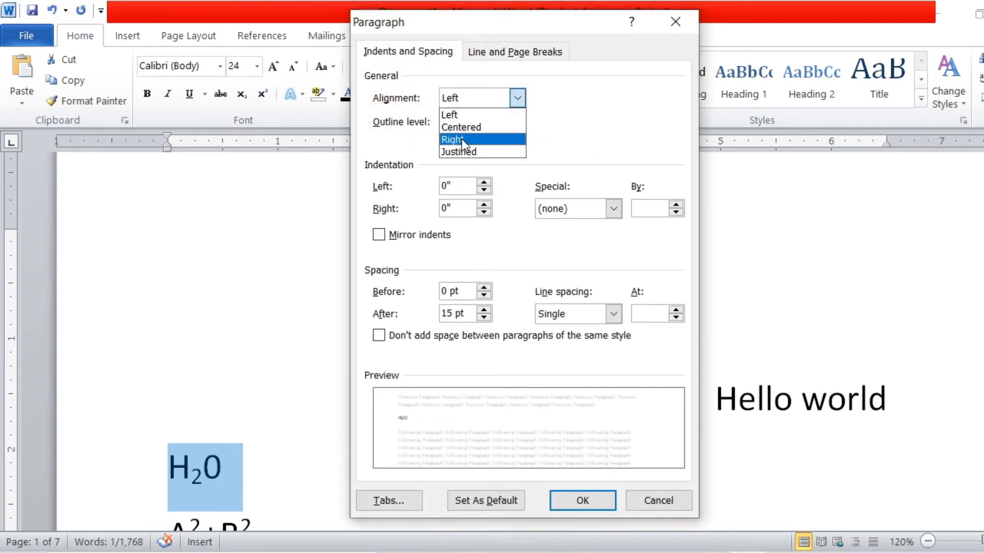
pyautogui.click(462, 126)
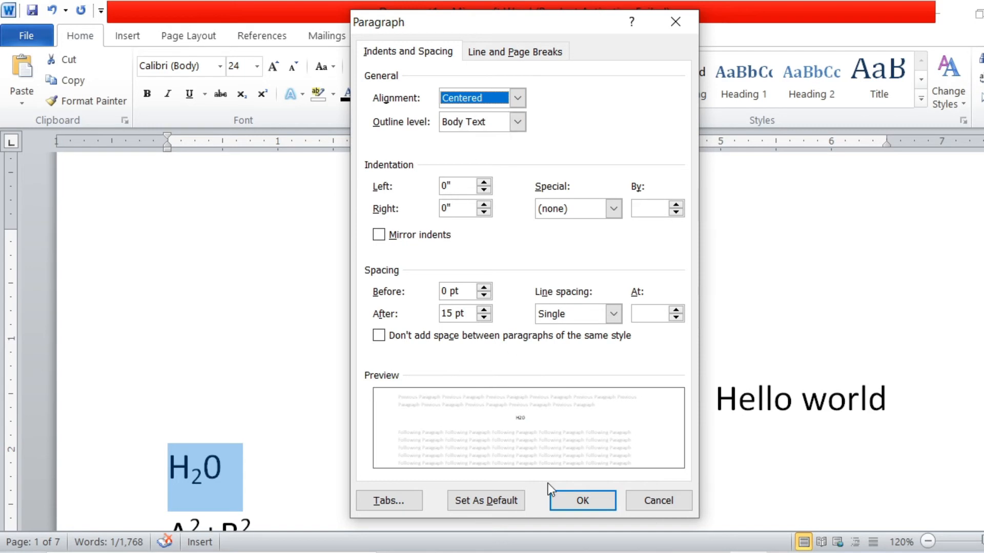
pyautogui.click(577, 501)
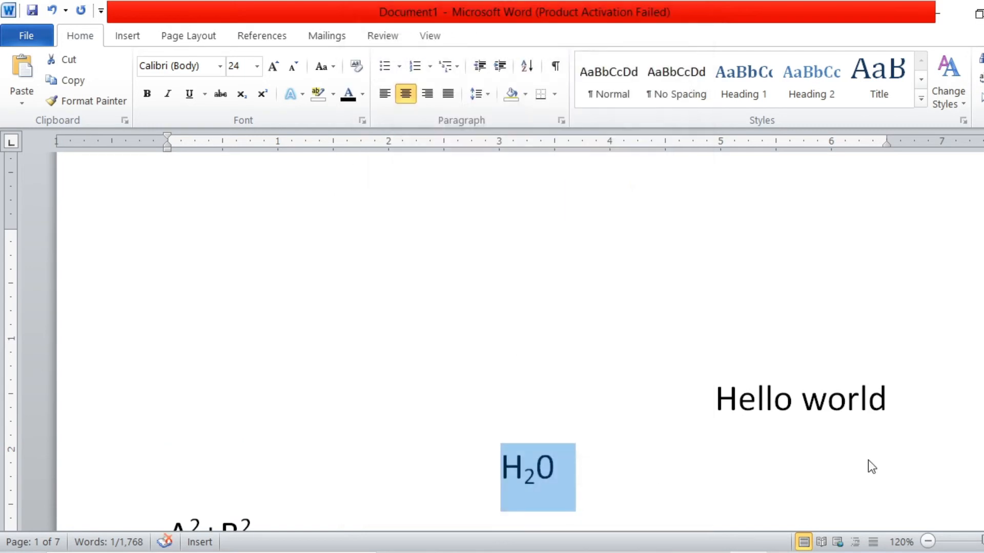
# Step: Return to the pollution text on page 2 and examine where the lines of the first two paragraphs end
pyautogui.scroll(-3, 492, 338)
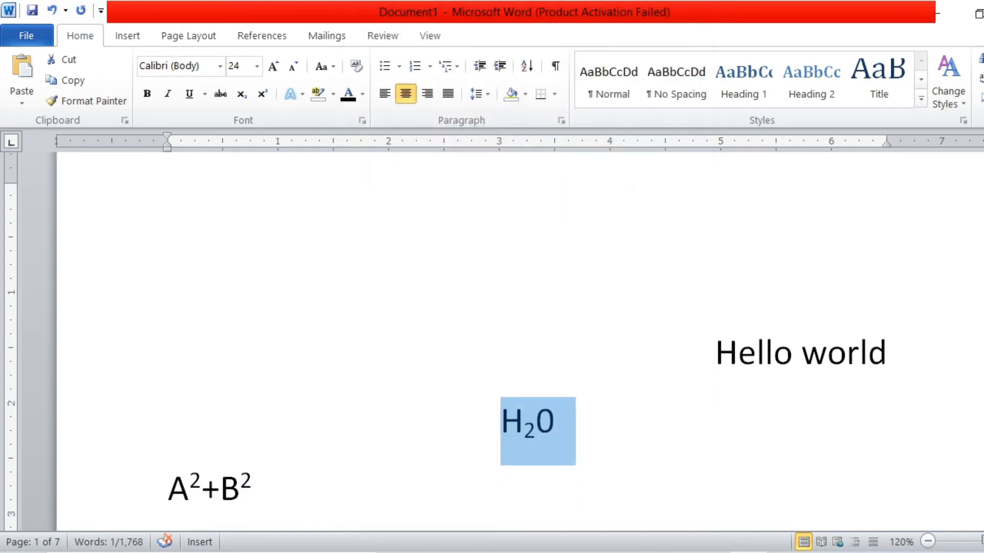
pyautogui.click(168, 165)
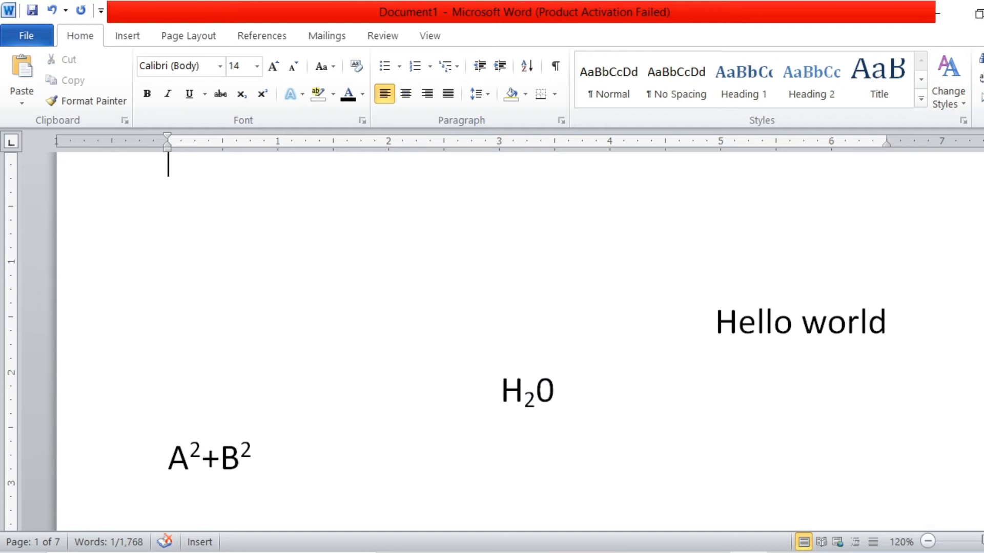
pyautogui.scroll(-9, 492, 338)
pyautogui.scroll(-18, 492, 338)
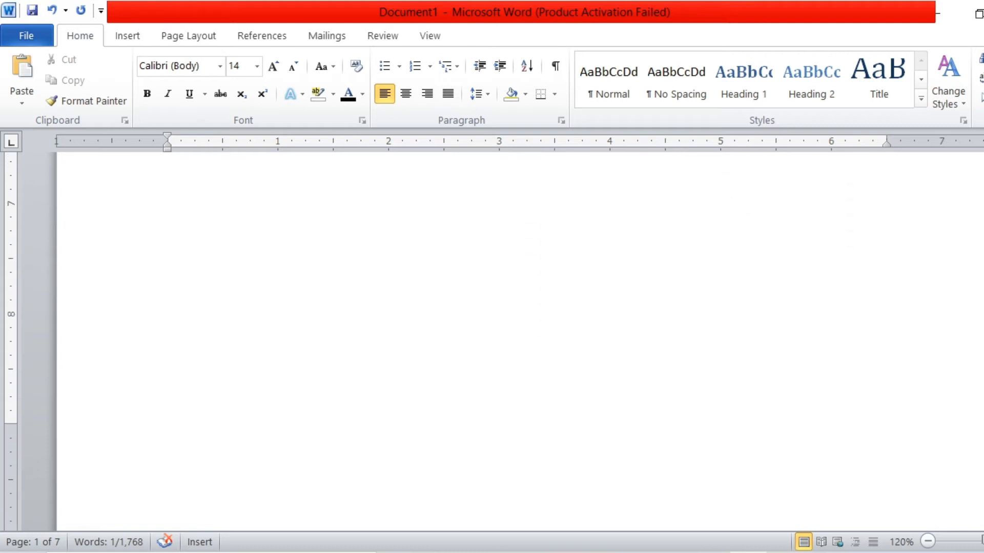
pyautogui.scroll(-18, 492, 338)
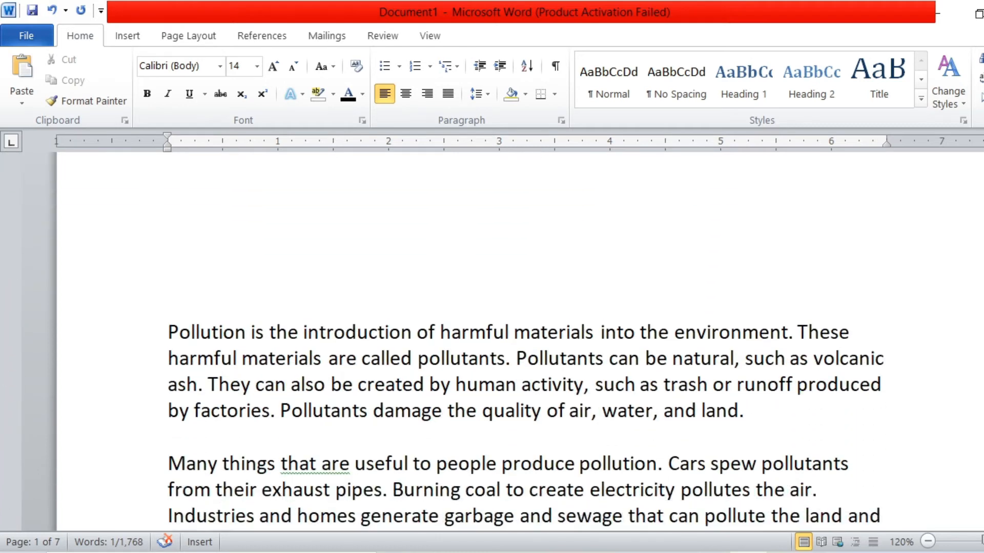
pyautogui.scroll(-4, 492, 339)
pyautogui.scroll(-2, 492, 339)
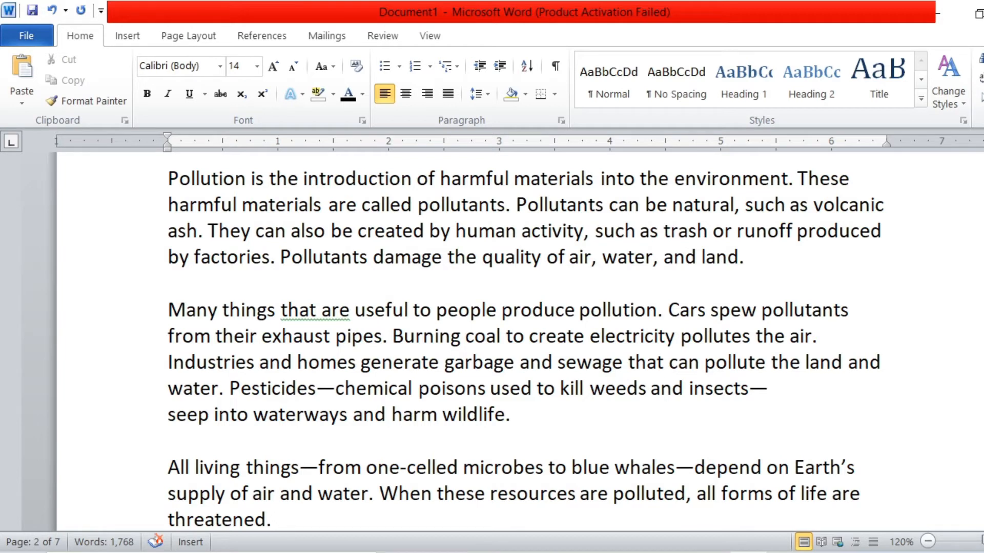
pyautogui.click(860, 179)
pyautogui.moveTo(932, 179); pyautogui.dragTo(744, 259)
pyautogui.click(748, 256)
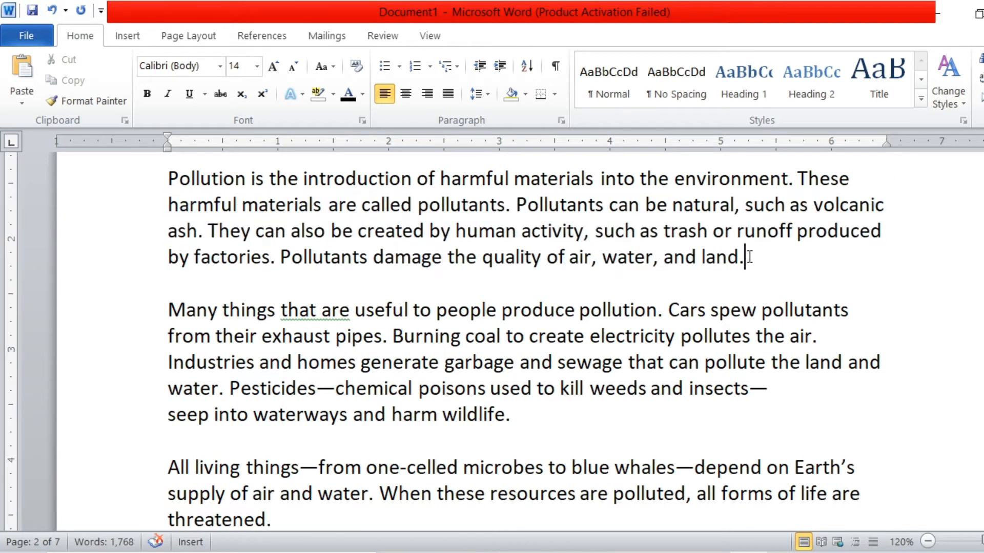
pyautogui.click(825, 338)
pyautogui.press('Right')
# Step: Set the alignment of the first two pollution paragraphs on page 2 to Justified through the Paragraph dialog
pyautogui.moveTo(169, 182); pyautogui.dragTo(452, 433)
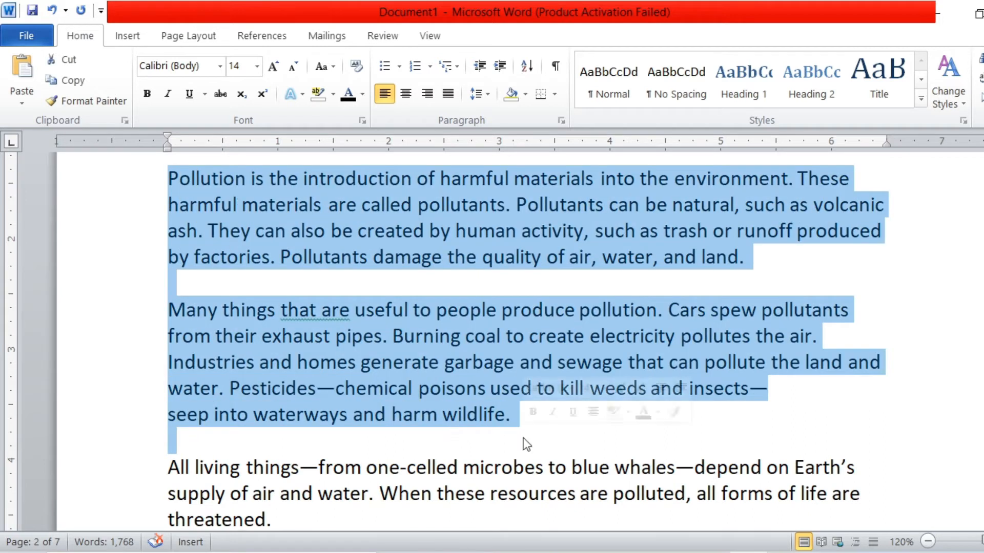
pyautogui.click(562, 120)
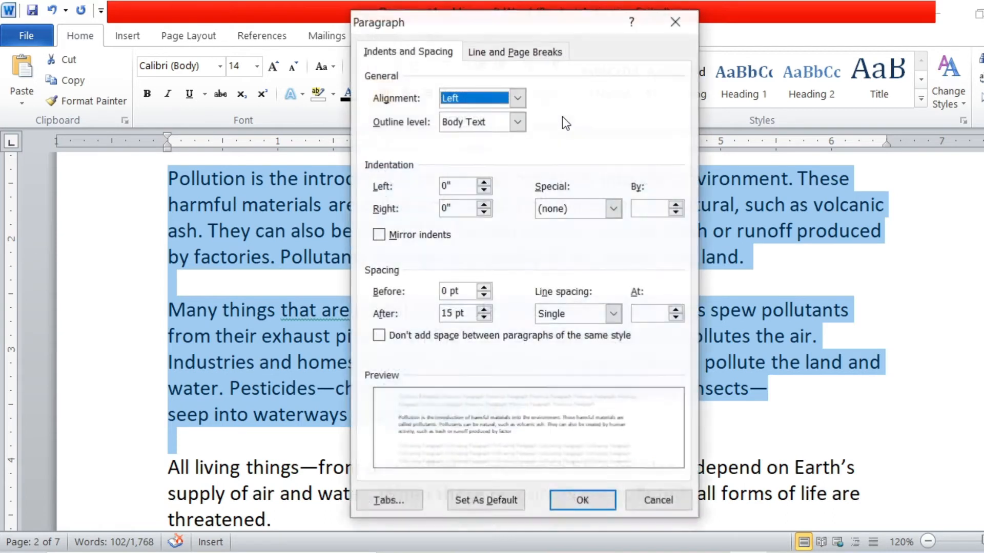
pyautogui.click(518, 99)
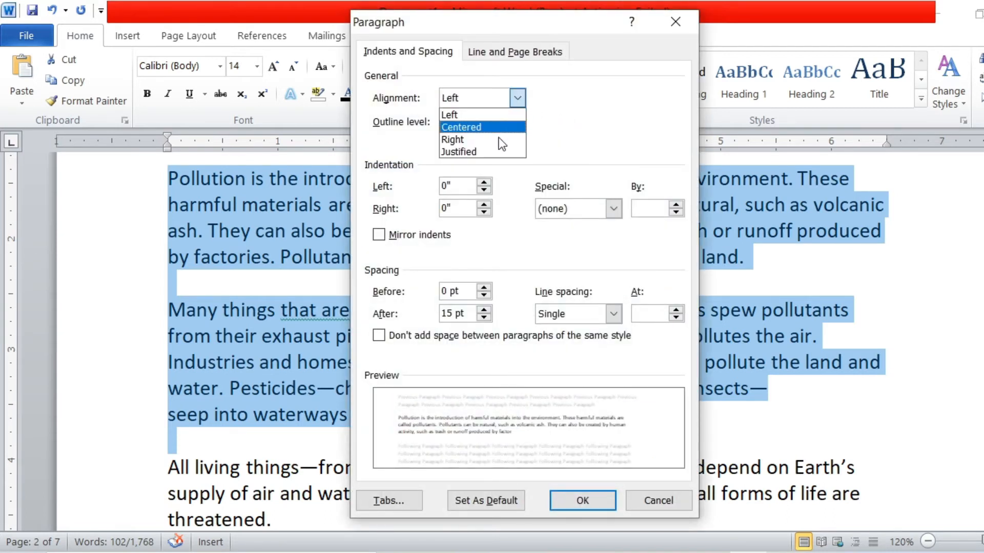
pyautogui.click(471, 153)
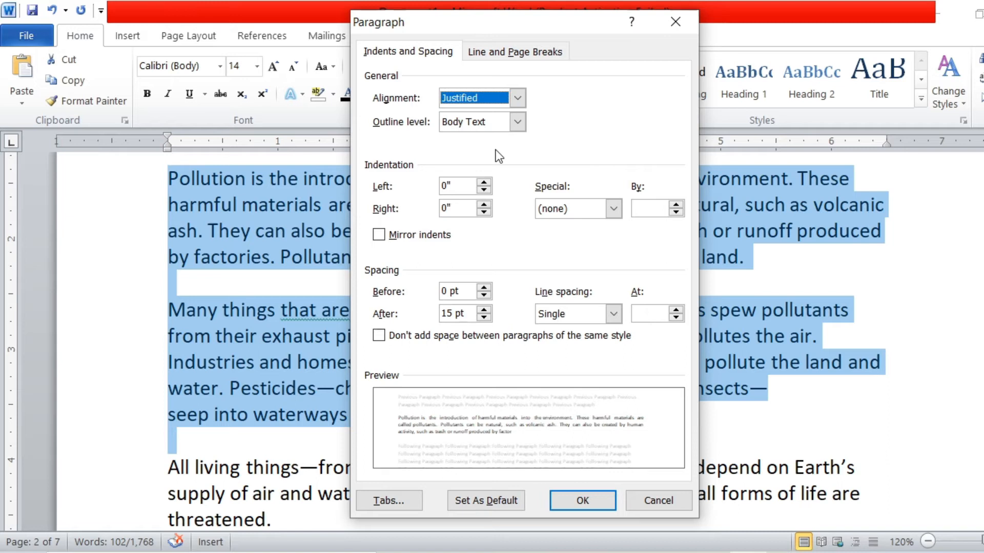
pyautogui.click(582, 501)
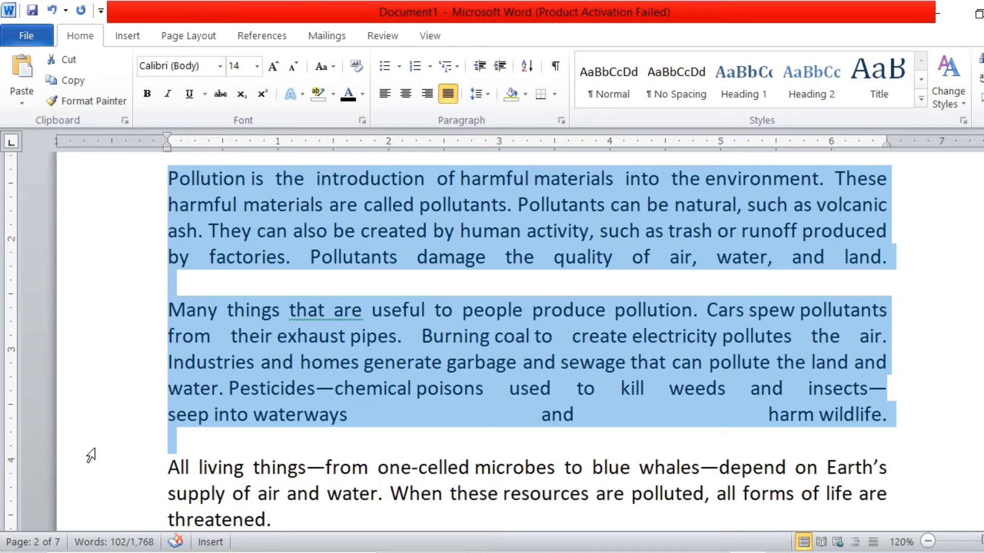
# Step: Replace the period and line breaks after "harm wildlife" in the second pollution paragraph with a paragraph break before "All living things"
pyautogui.click(168, 443)
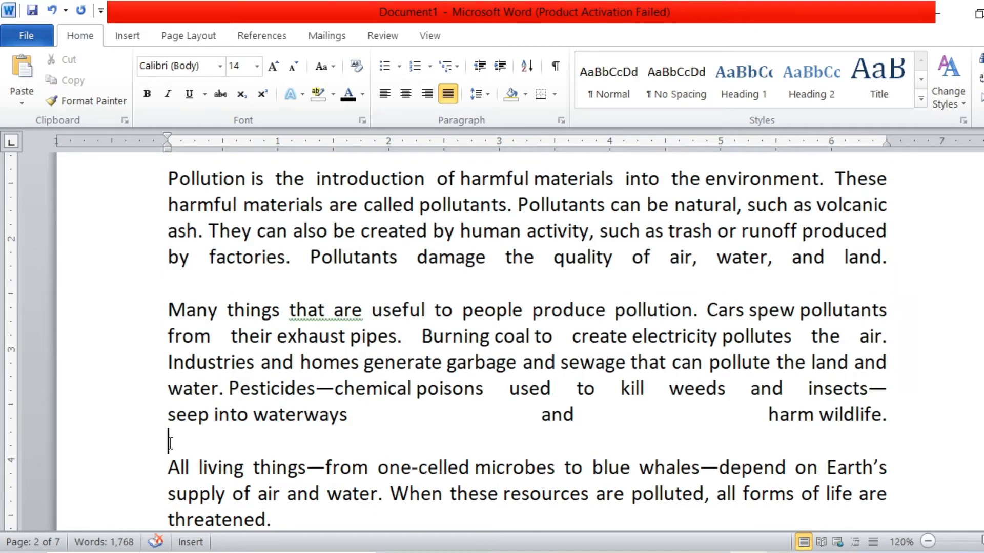
pyautogui.press('BackSpace')
pyautogui.press('BackSpace')
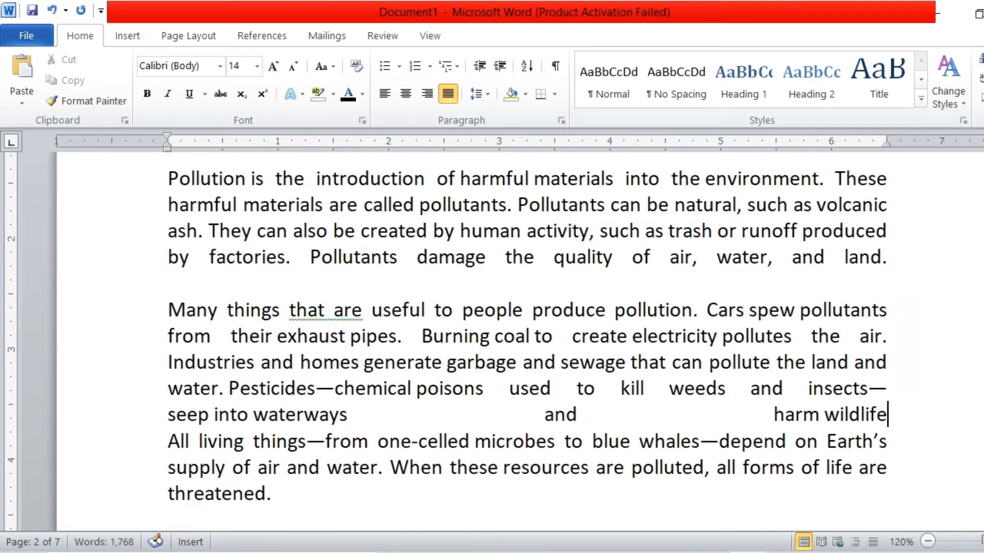
pyautogui.press('Return')
pyautogui.press('Return')
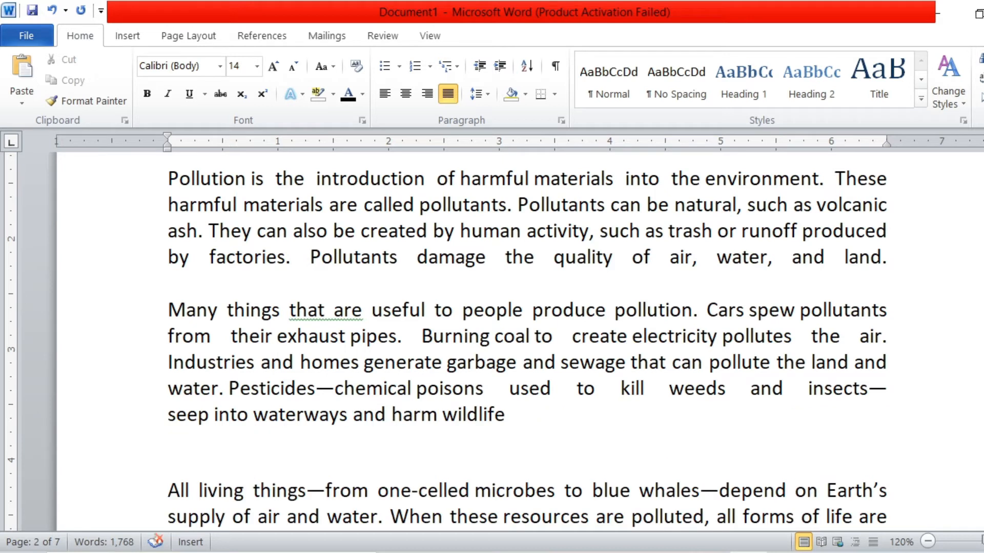
pyautogui.press('Delete')
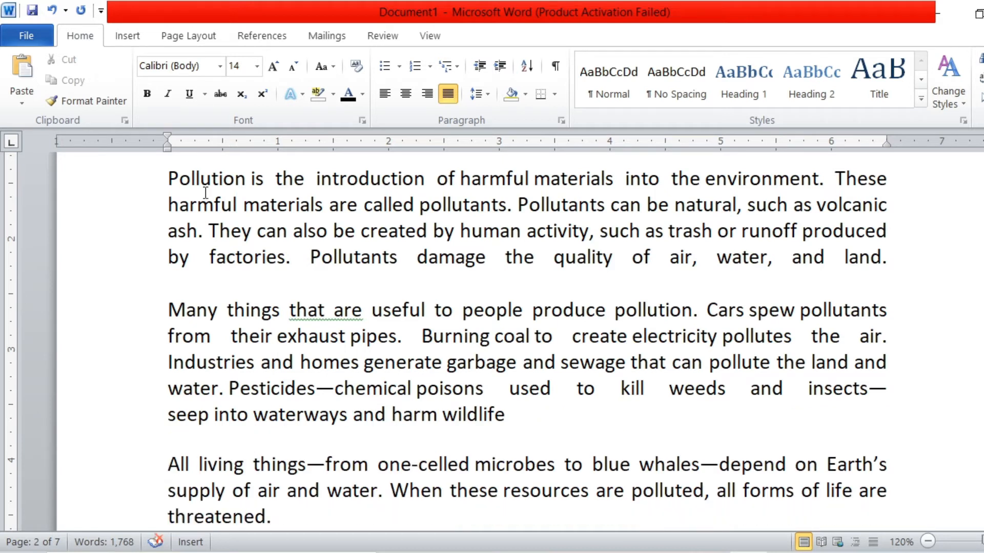
# Step: Select the pollution text on page 2, from its first paragraph through the Big Bend paragraph, and align it left
pyautogui.click(563, 119)
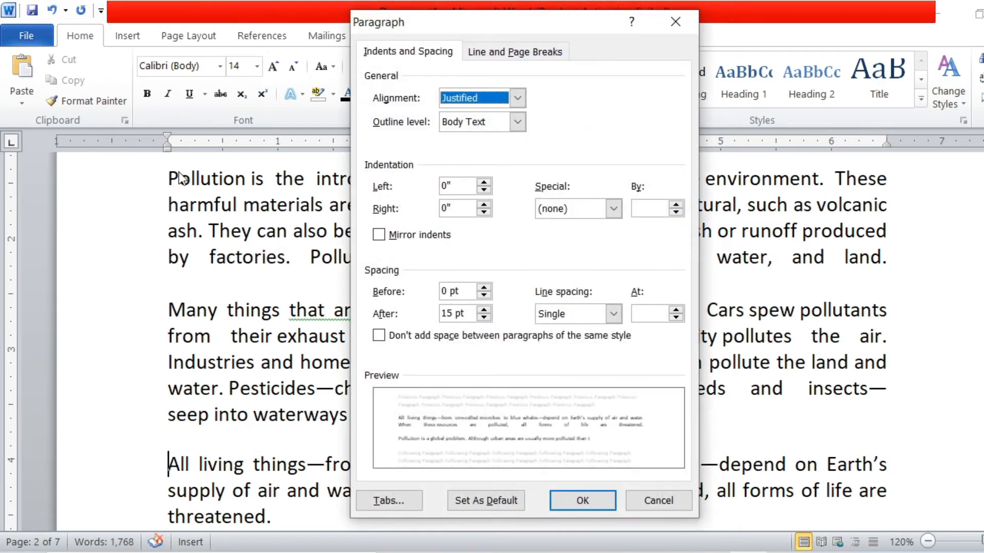
pyautogui.click(661, 500)
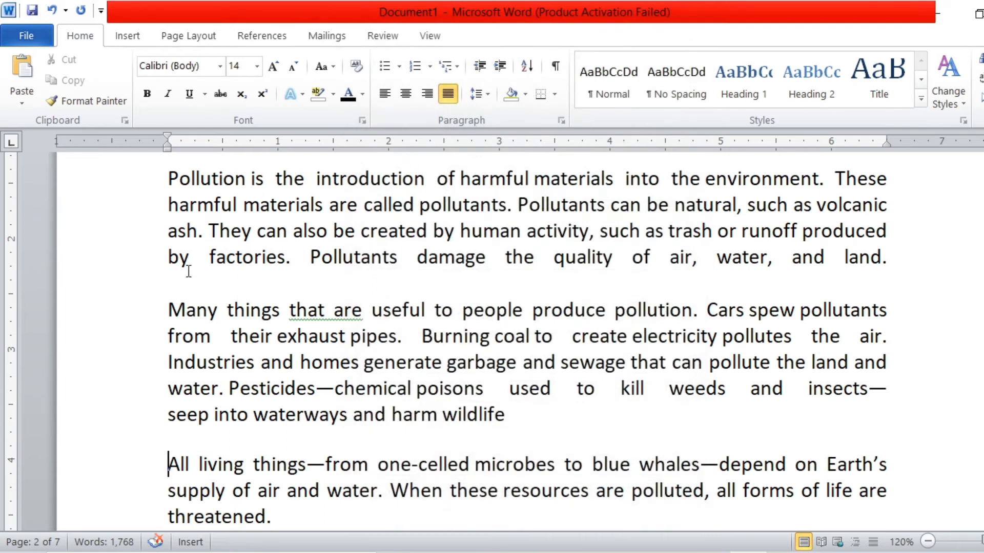
pyautogui.moveTo(167, 179); pyautogui.dragTo(332, 526)
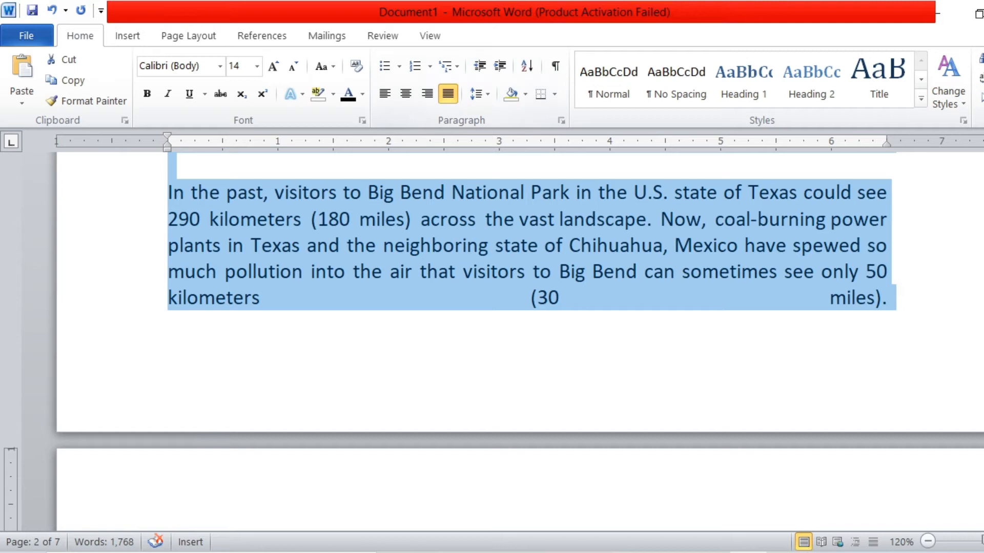
pyautogui.moveTo(983, 255); pyautogui.dragTo(983, 247)
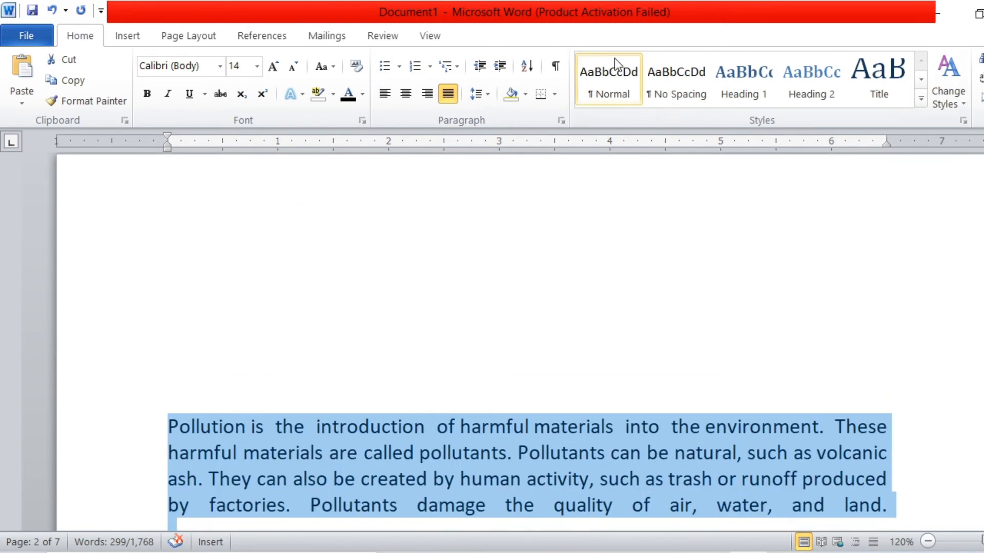
pyautogui.click(388, 97)
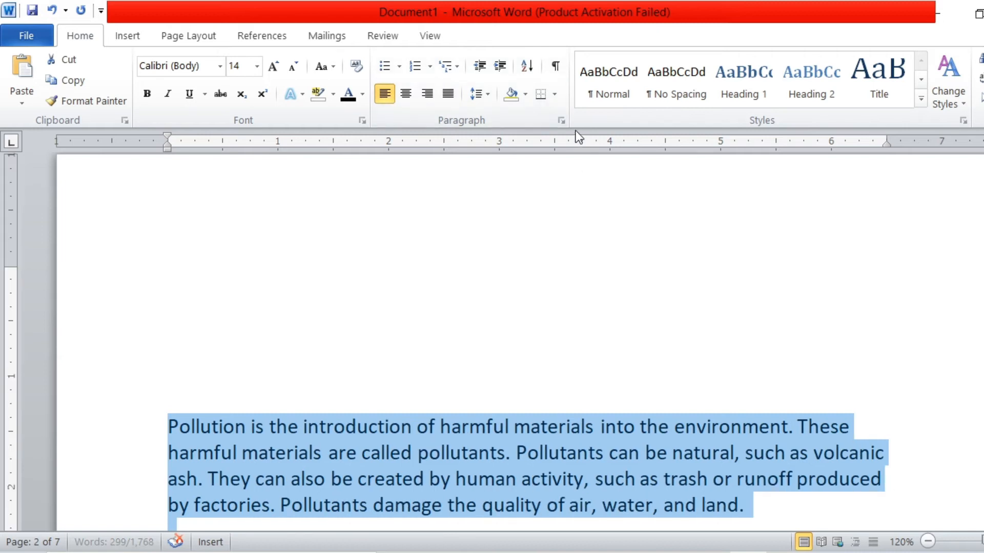
# Step: Set the left indentation of the selected pollution text to 1" through the Paragraph dialog
pyautogui.click(562, 121)
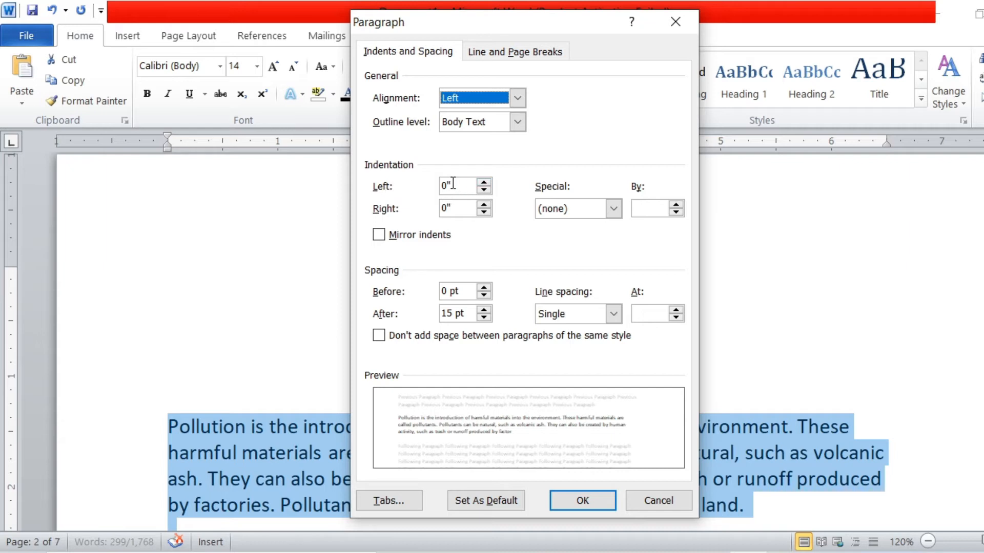
pyautogui.doubleClick(484, 183)
pyautogui.doubleClick(484, 182)
pyautogui.tripleClick(483, 182)
pyautogui.doubleClick(484, 183)
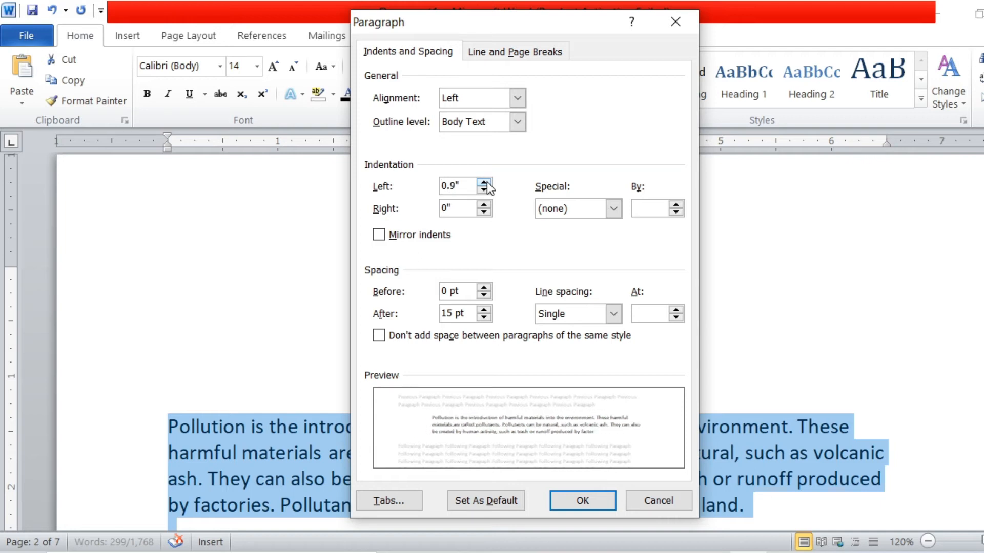
pyautogui.click(487, 183)
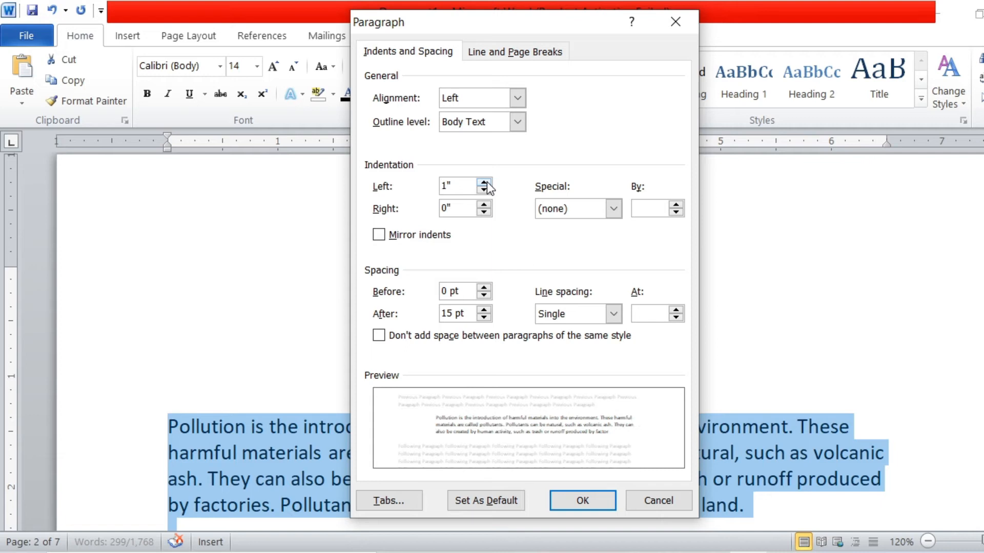
pyautogui.click(565, 499)
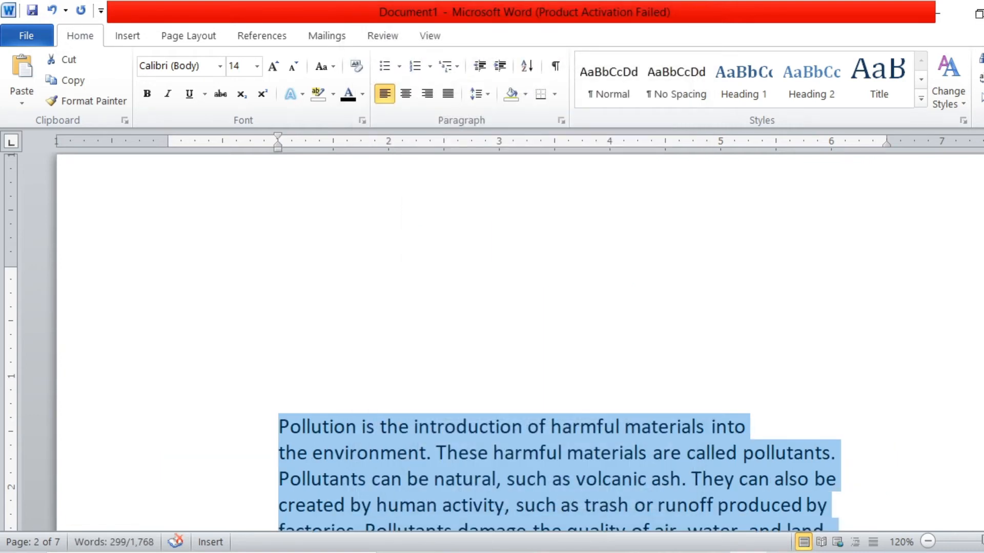
# Step: Examine the left indentation of the pollution paragraphs on page 2 and compare it with the lines on the first page
pyautogui.scroll(-1, 560, 450)
pyautogui.hotkey('ctrl', 'pageup')
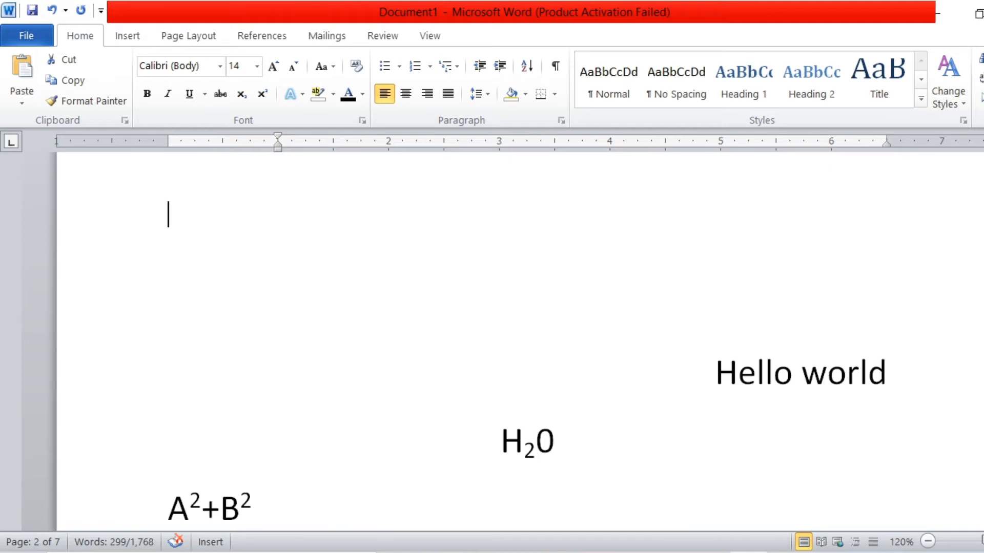
pyautogui.press('Down')
pyautogui.press('Down')
pyautogui.press('Down')
pyautogui.press('Down')
pyautogui.press('Down')
pyautogui.press('Down')
pyautogui.press('Down')
pyautogui.press('Down')
pyautogui.press('Down')
pyautogui.press('Down')
pyautogui.press('Down')
pyautogui.press('Down')
pyautogui.press('Down')
pyautogui.press('Down')
pyautogui.press('Down')
pyautogui.press('Down')
pyautogui.press('Down')
pyautogui.press('Down')
pyautogui.press('Down')
pyautogui.press('Down')
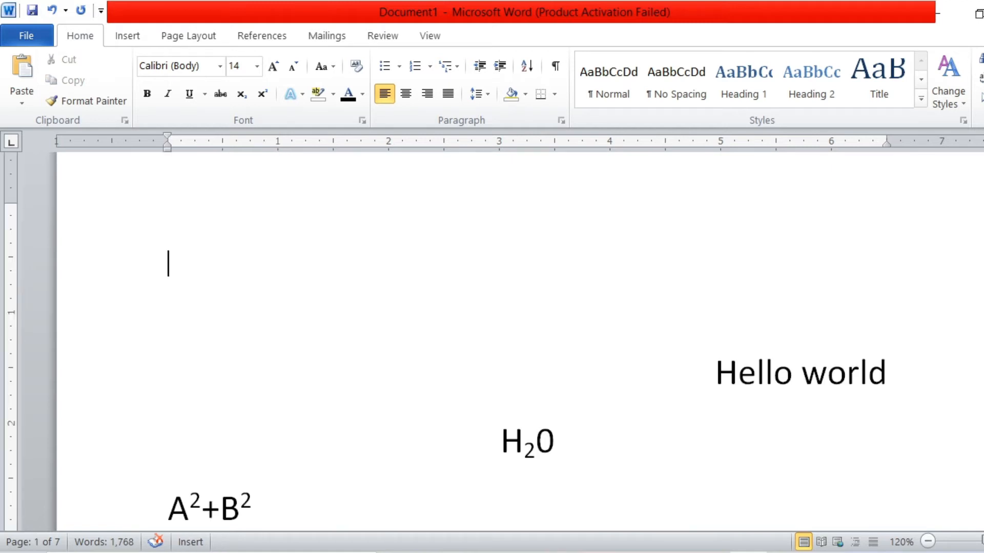
pyautogui.press('Down')
pyautogui.press('Down')
pyautogui.press('Down')
pyautogui.press('Down')
pyautogui.press('Down')
pyautogui.press('Down')
pyautogui.press('Down')
pyautogui.press('Down')
pyautogui.press('Down')
pyautogui.press('Down')
pyautogui.press('Down')
pyautogui.press('Down')
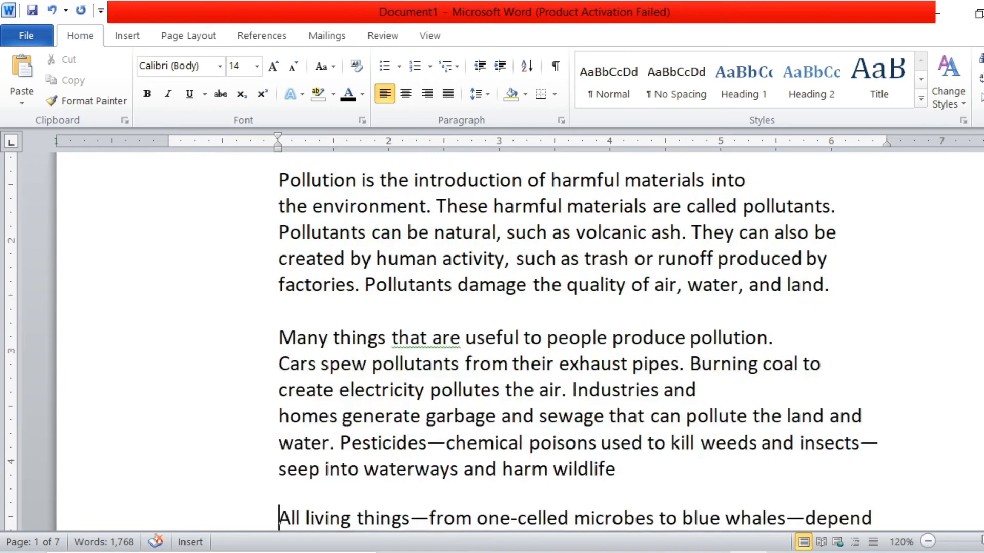
pyautogui.press('Down')
pyautogui.press('Down')
pyautogui.press('Down')
pyautogui.press('Down')
pyautogui.press('Down')
pyautogui.press('Down')
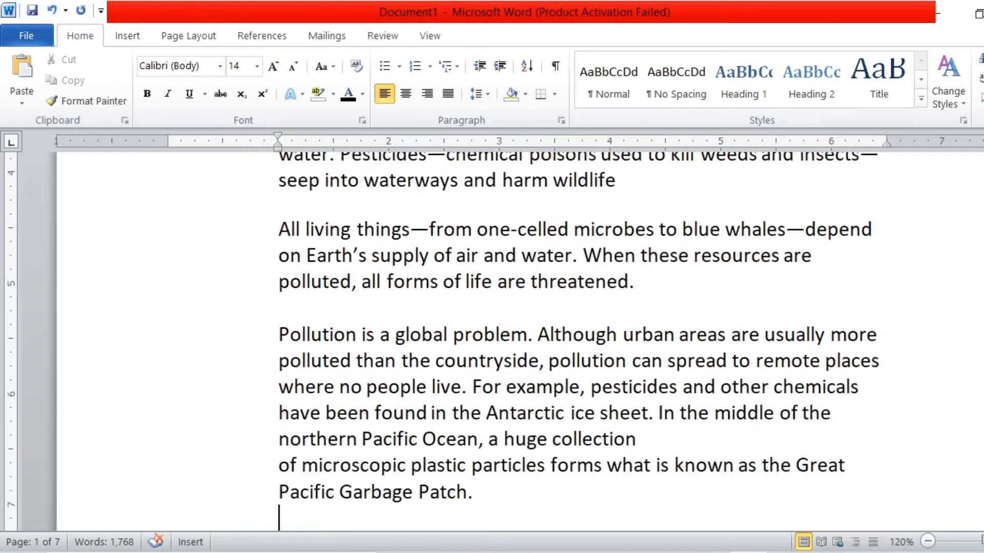
pyautogui.press('Up')
pyautogui.press('Up')
pyautogui.press('Up')
pyautogui.press('Up')
pyautogui.press('Up')
pyautogui.press('Up')
pyautogui.press('Up')
pyautogui.press('Up')
pyautogui.press('Up')
pyautogui.press('Up')
pyautogui.press('Up')
pyautogui.press('Up')
pyautogui.press('Up')
pyautogui.press('Up')
pyautogui.press('Up')
pyautogui.press('Up')
pyautogui.press('Up')
pyautogui.press('Up')
pyautogui.press('Up')
pyautogui.press('Up')
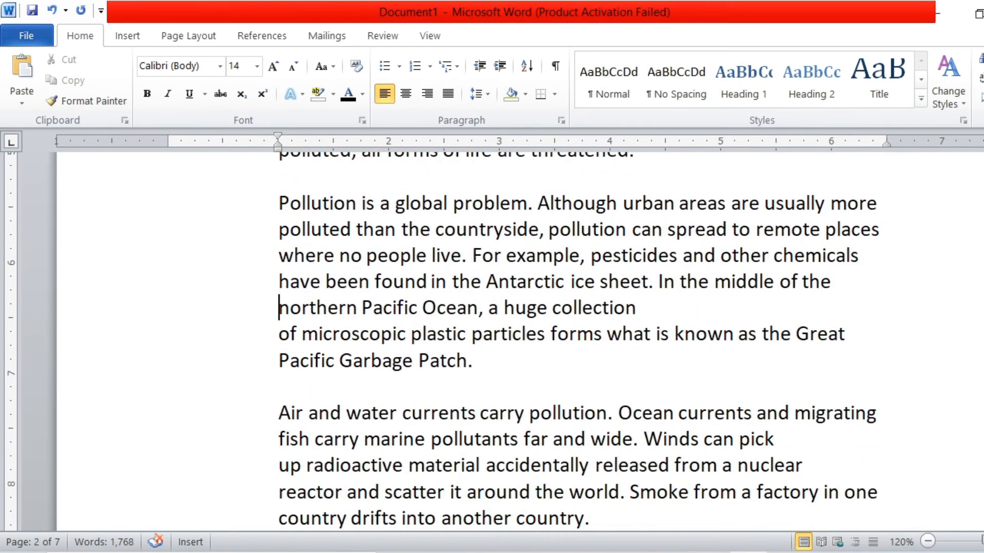
pyautogui.press('Down')
pyautogui.press('Down')
pyautogui.press('Down')
pyautogui.press('Down')
pyautogui.press('Down')
pyautogui.press('Down')
pyautogui.press('Down')
pyautogui.press('Down')
pyautogui.press('Down')
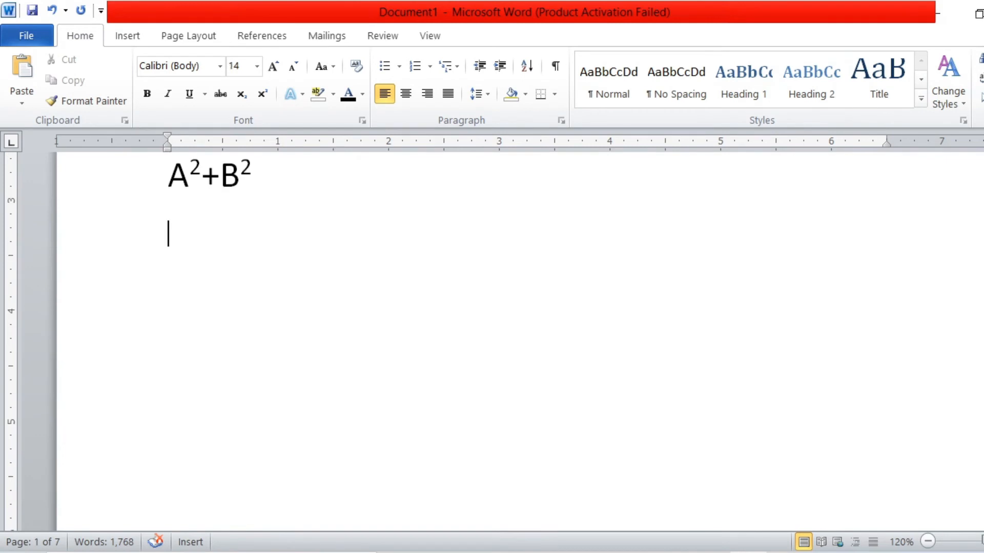
pyautogui.press('Up')
pyautogui.press('Up')
pyautogui.press('Up')
pyautogui.press('Up')
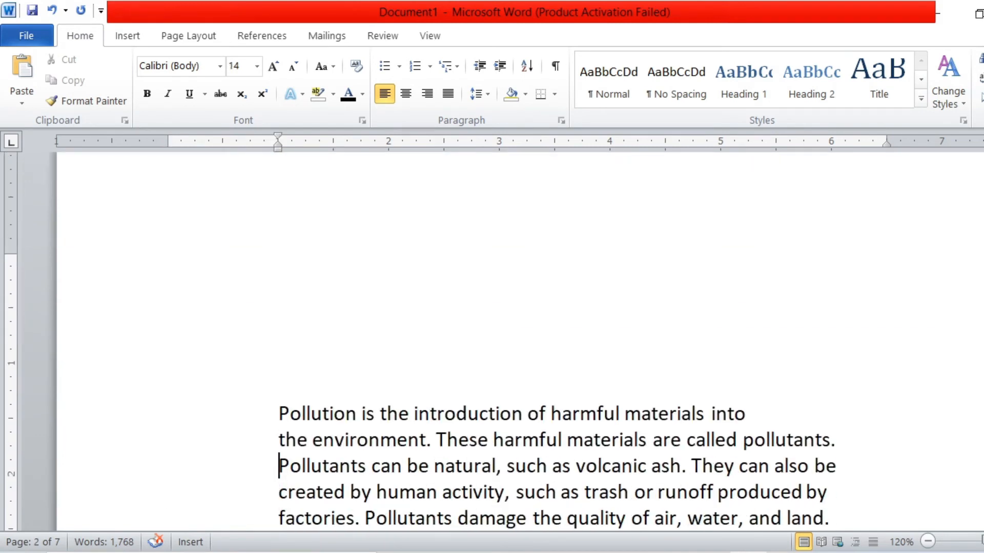
# Step: Select the indented pollution text on page 2, from its first paragraph through the smog paragraph and the blank line above "When air pollutants"
pyautogui.hotkey('shift', 'Down')
pyautogui.hotkey('shift', 'Down')
pyautogui.hotkey('shift', 'Down')
pyautogui.hotkey('shift', 'Down')
pyautogui.hotkey('shift', 'Down')
pyautogui.hotkey('shift', 'Down')
pyautogui.hotkey('shift', 'Down')
pyautogui.hotkey('shift', 'Down')
pyautogui.hotkey('shift', 'Down')
pyautogui.hotkey('shift', 'Down')
pyautogui.hotkey('shift', 'Down')
pyautogui.hotkey('shift', 'Down')
pyautogui.hotkey('shift', 'Down')
pyautogui.hotkey('shift', 'Down')
pyautogui.hotkey('shift', 'Down')
pyautogui.hotkey('shift', 'Down')
pyautogui.hotkey('shift', 'Down')
pyautogui.hotkey('shift', 'Down')
pyautogui.hotkey('shift', 'Down')
pyautogui.hotkey('shift', 'Down')
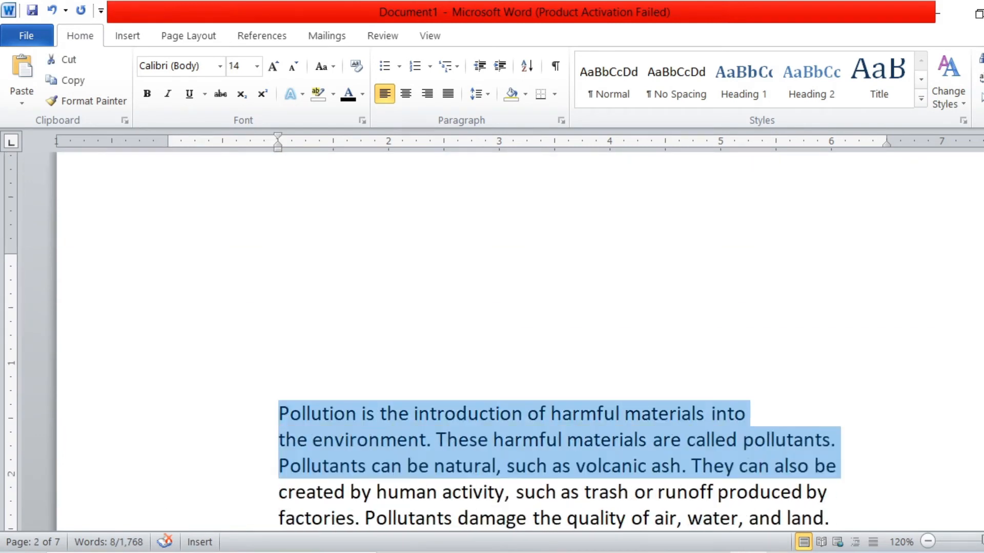
pyautogui.hotkey('shift', 'Down')
pyautogui.hotkey('shift', 'Down')
pyautogui.hotkey('shift', 'Down')
pyautogui.hotkey('shift', 'Down')
pyautogui.hotkey('shift', 'Down')
pyautogui.hotkey('shift', 'Down')
pyautogui.hotkey('shift', 'Down')
pyautogui.hotkey('shift', 'Down')
pyautogui.hotkey('shift', 'Down')
pyautogui.hotkey('shift', 'Down')
pyautogui.hotkey('shift', 'Down')
pyautogui.hotkey('shift', 'Down')
pyautogui.hotkey('shift', 'Down')
pyautogui.hotkey('shift', 'Down')
pyautogui.hotkey('shift', 'Down')
pyautogui.hotkey('shift', 'Down')
pyautogui.hotkey('shift', 'Down')
pyautogui.hotkey('shift', 'Down')
pyautogui.hotkey('shift', 'Down')
pyautogui.hotkey('shift', 'Down')
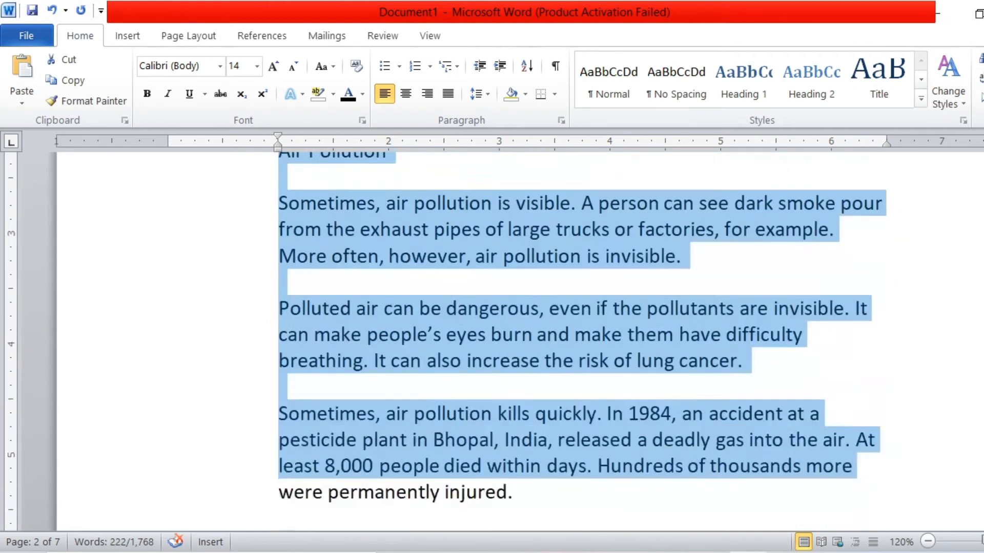
pyautogui.hotkey('shift', 'Down')
pyautogui.hotkey('shift', 'Down')
pyautogui.hotkey('shift', 'Down')
pyautogui.hotkey('shift', 'Down')
pyautogui.hotkey('shift', 'Down')
pyautogui.hotkey('shift', 'Down')
pyautogui.hotkey('shift', 'Down')
pyautogui.hotkey('shift', 'Down')
pyautogui.hotkey('shift', 'Down')
pyautogui.hotkey('shift', 'Down')
pyautogui.hotkey('shift', 'Down')
pyautogui.hotkey('shift', 'Down')
pyautogui.hotkey('shift', 'Down')
pyautogui.hotkey('shift', 'Down')
pyautogui.hotkey('shift', 'Down')
pyautogui.hotkey('shift', 'Down')
pyautogui.hotkey('shift', 'Down')
pyautogui.hotkey('shift', 'Down')
pyautogui.hotkey('shift', 'Down')
pyautogui.hotkey('shift', 'Down')
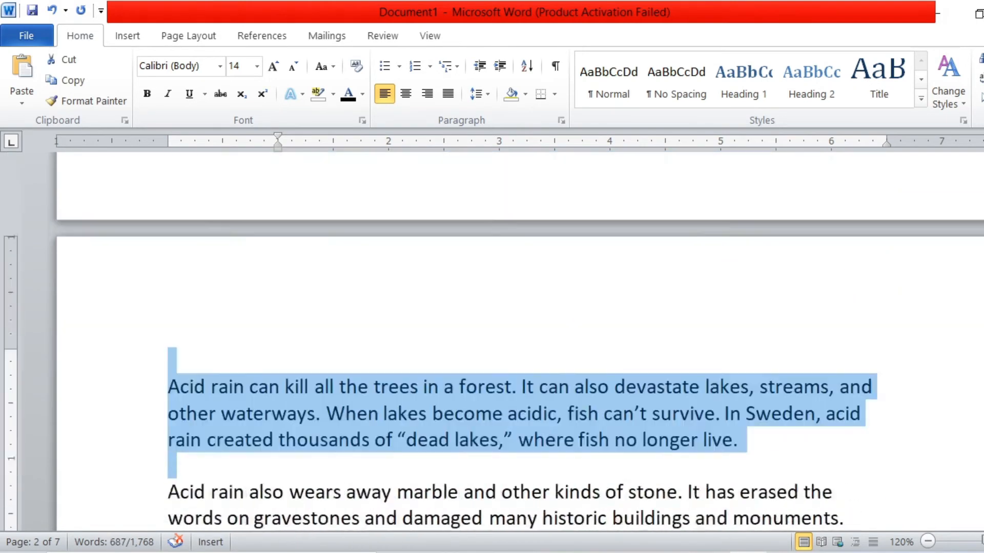
pyautogui.hotkey('shift', 'Up')
pyautogui.scroll(5, 513, 308)
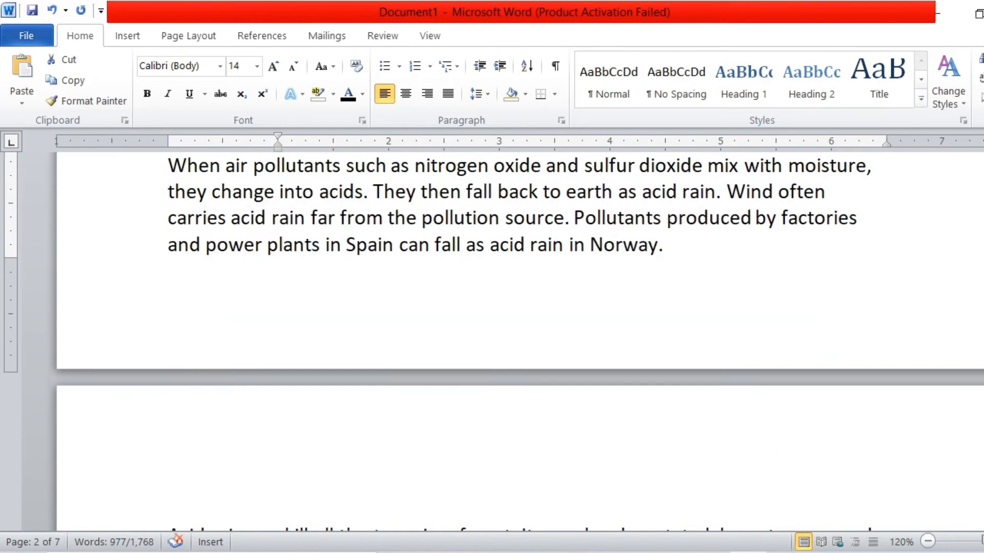
pyautogui.hotkey('shift', 'Down')
pyautogui.hotkey('shift', 'Down')
pyautogui.hotkey('shift', 'Up')
pyautogui.hotkey('shift', 'Up')
pyautogui.hotkey('shift', 'Up')
pyautogui.hotkey('shift', 'Up')
pyautogui.hotkey('shift', 'Up')
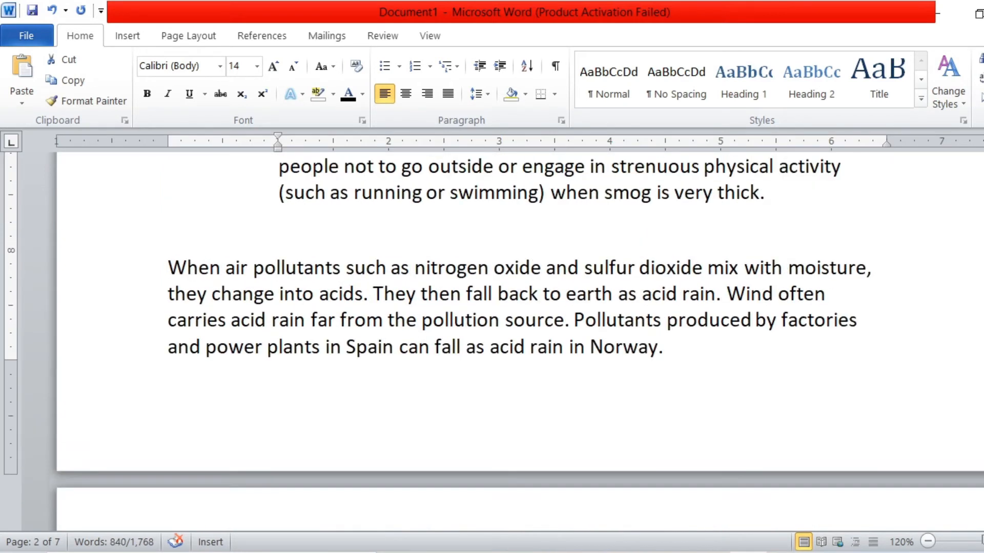
pyautogui.hotkey('shift', 'Down')
pyautogui.hotkey('shift', 'Down')
pyautogui.hotkey('shift', 'Down')
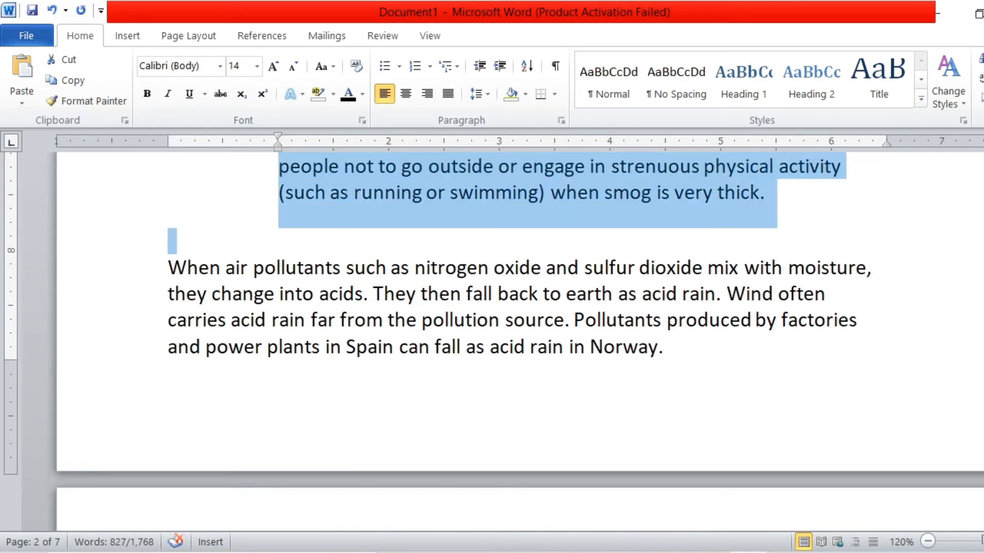
# Step: Reset the left indentation of the selected pollution text to 0" through the Paragraph dialog
pyautogui.click(561, 120)
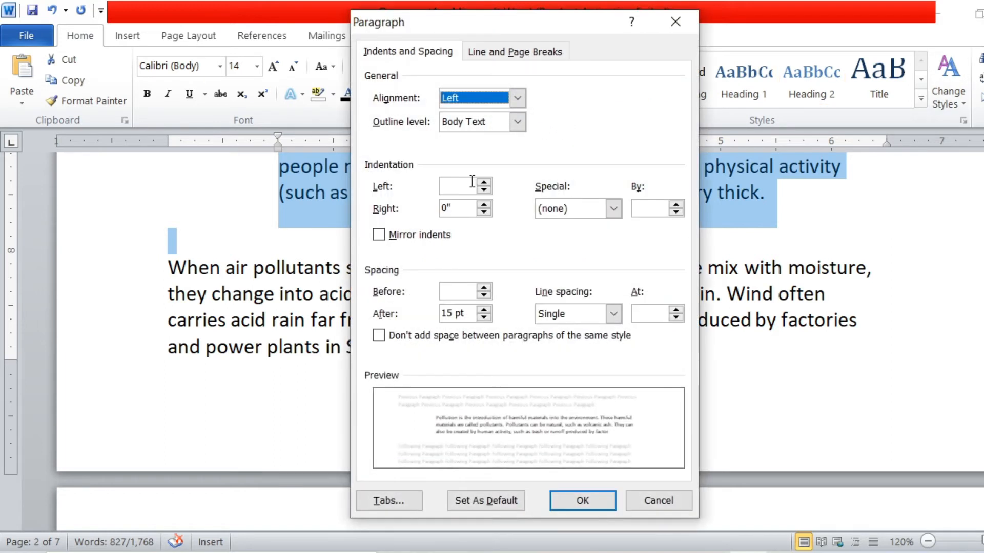
pyautogui.click(484, 183)
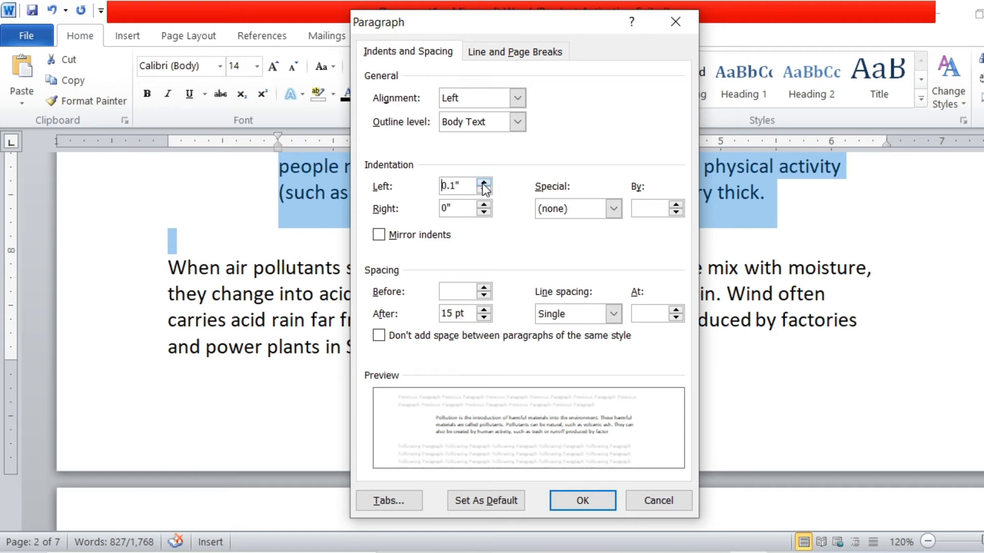
pyautogui.click(483, 191)
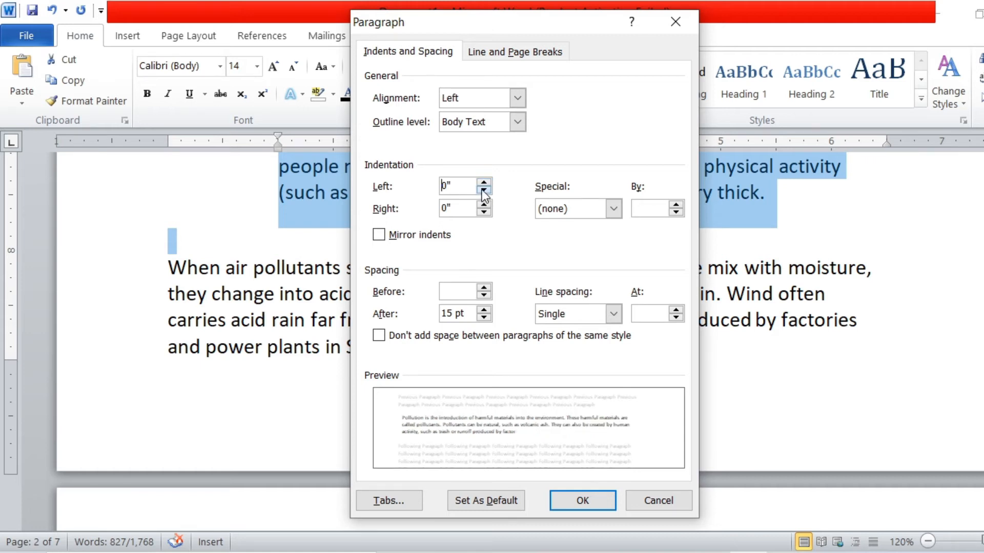
pyautogui.click(588, 503)
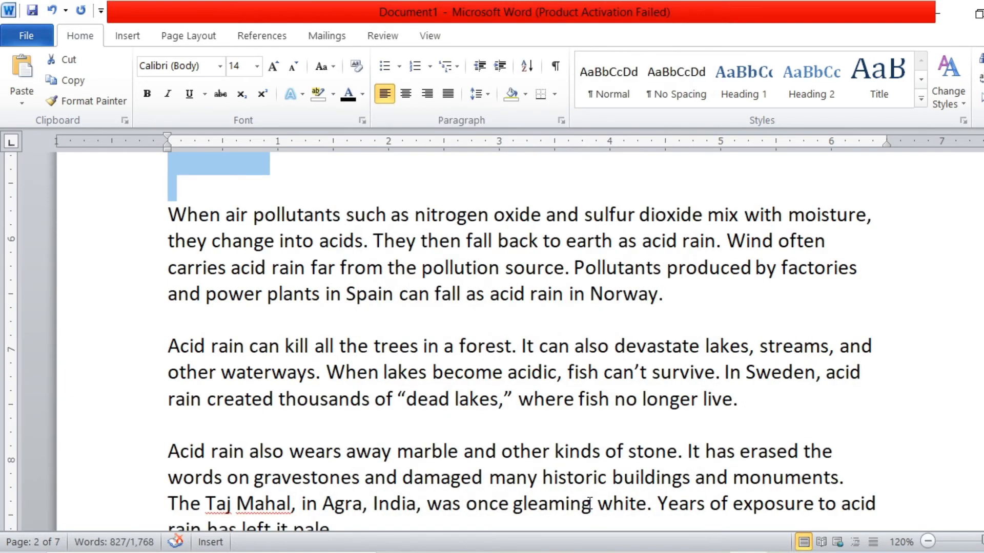
# Step: Review the opening pollution paragraphs on page 2 to check where their lines start relative to the left margin
pyautogui.press('Up')
pyautogui.press('Up')
pyautogui.press('Up')
pyautogui.press('Up')
pyautogui.press('Up')
pyautogui.press('Up')
pyautogui.press('Up')
pyautogui.press('Up')
pyautogui.press('Up')
pyautogui.press('Up')
pyautogui.press('Up')
pyautogui.press('Up')
pyautogui.press('Up')
pyautogui.press('Up')
pyautogui.press('Up')
pyautogui.press('Up')
pyautogui.press('Up')
pyautogui.press('Up')
pyautogui.press('Up')
pyautogui.press('Up')
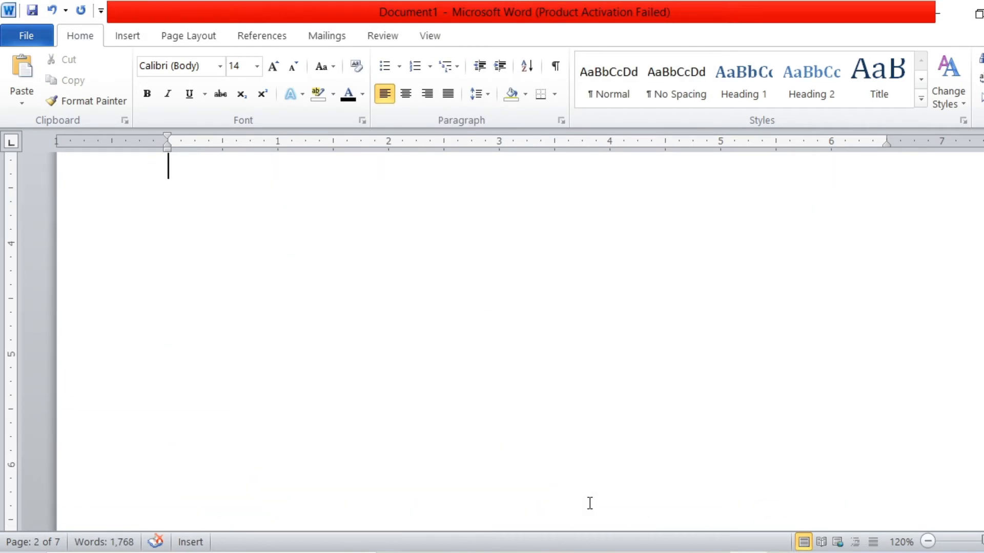
pyautogui.press('Down')
pyautogui.press('Down')
pyautogui.press('Down')
pyautogui.press('Down')
pyautogui.press('Down')
pyautogui.press('Down')
pyautogui.press('Down')
pyautogui.press('Down')
pyautogui.press('Down')
pyautogui.press('Down')
pyautogui.press('Down')
pyautogui.press('Down')
pyautogui.press('Down')
pyautogui.press('Down')
pyautogui.press('Down')
pyautogui.press('Down')
pyautogui.press('Down')
pyautogui.press('Down')
pyautogui.press('Down')
pyautogui.press('Down')
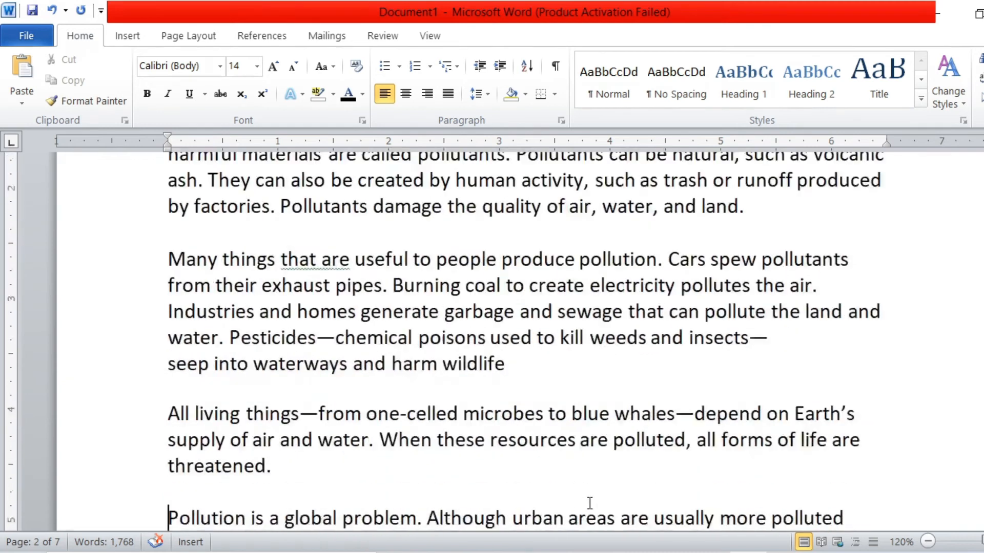
pyautogui.press('Up')
pyautogui.press('Up')
pyautogui.press('Up')
pyautogui.press('Up')
pyautogui.press('Up')
pyautogui.press('Up')
pyautogui.press('Up')
pyautogui.press('Up')
pyautogui.press('Up')
pyautogui.press('Up')
pyautogui.press('Up')
pyautogui.press('Up')
pyautogui.press('Up')
pyautogui.press('Up')
pyautogui.press('Up')
pyautogui.press('Up')
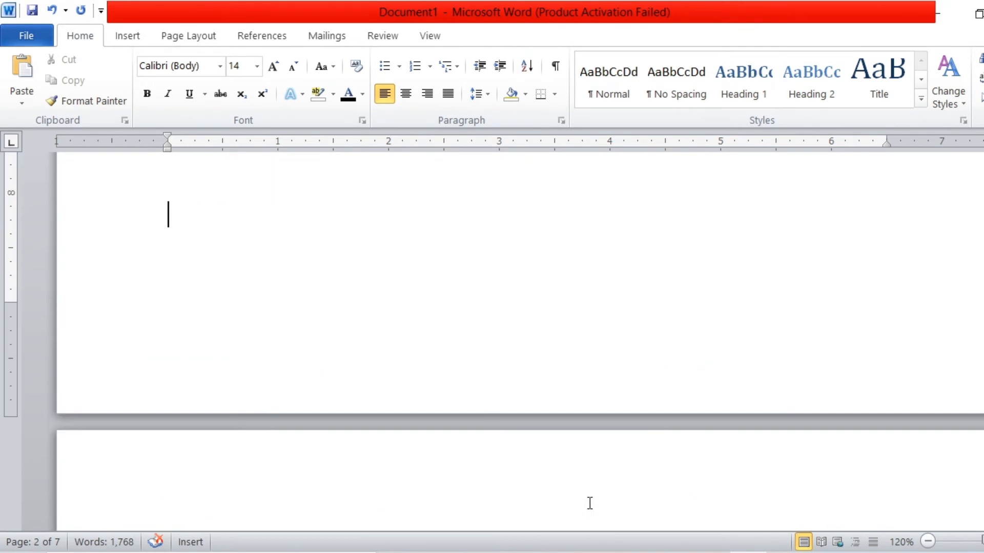
pyautogui.press('Down')
pyautogui.press('Down')
pyautogui.press('Down')
pyautogui.press('Down')
pyautogui.press('Down')
pyautogui.press('Down')
pyautogui.press('Down')
pyautogui.press('Down')
pyautogui.press('Down')
pyautogui.press('Down')
pyautogui.press('Down')
pyautogui.press('Down')
pyautogui.press('Down')
pyautogui.press('Down')
pyautogui.press('Down')
pyautogui.press('Up')
pyautogui.press('Up')
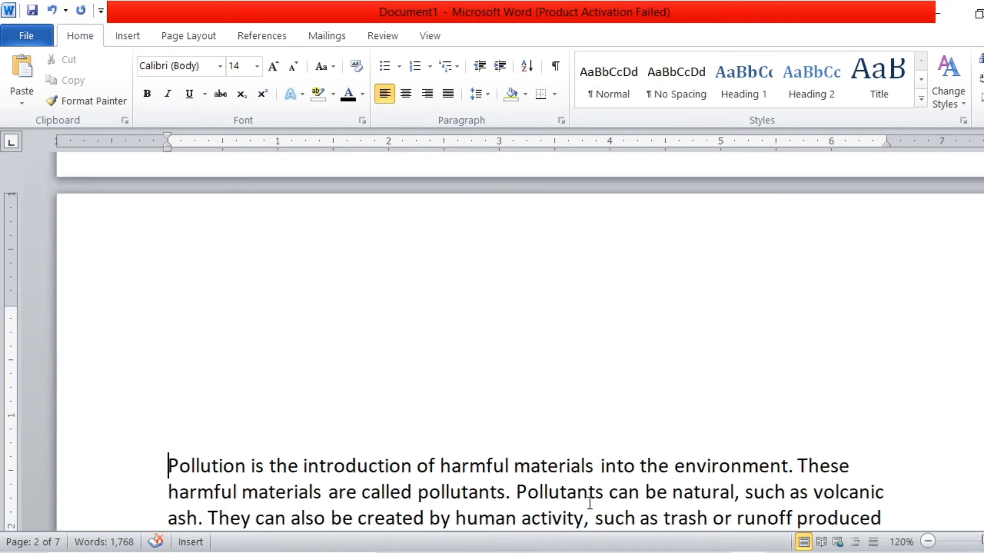
pyautogui.press('Down')
pyautogui.press('Down')
pyautogui.press('Down')
pyautogui.press('Down')
pyautogui.press('Down')
pyautogui.press('Down')
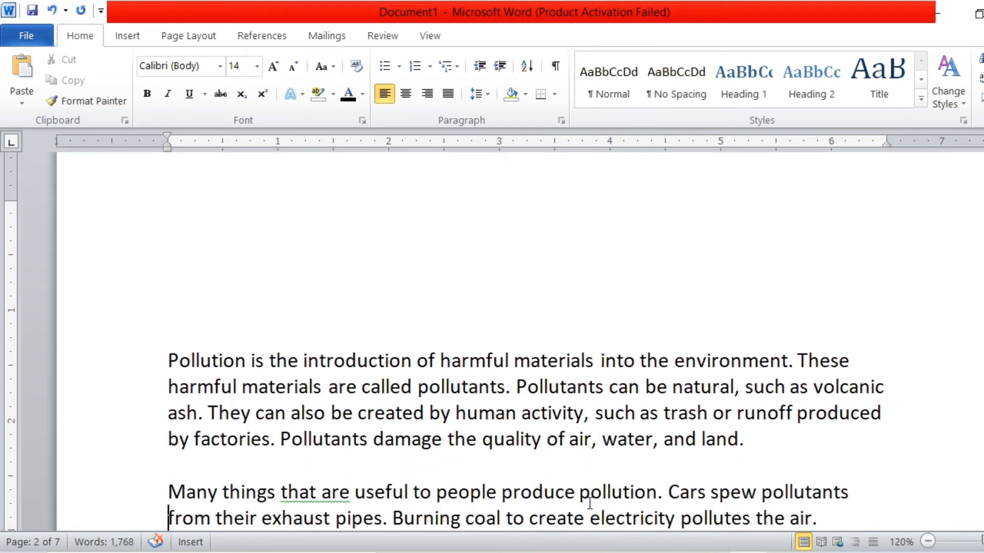
pyautogui.press('Down')
pyautogui.press('Down')
pyautogui.press('Down')
pyautogui.press('Down')
pyautogui.press('Down')
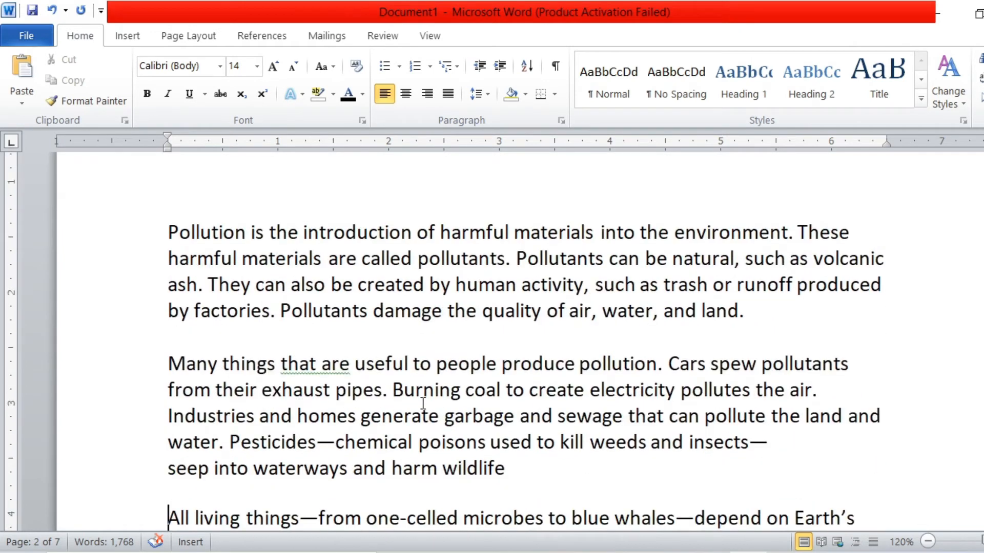
# Step: Select the "Many things" paragraph on page 2 and set its left indentation to 0.6" in the Paragraph settings
pyautogui.moveTo(168, 365); pyautogui.dragTo(516, 470)
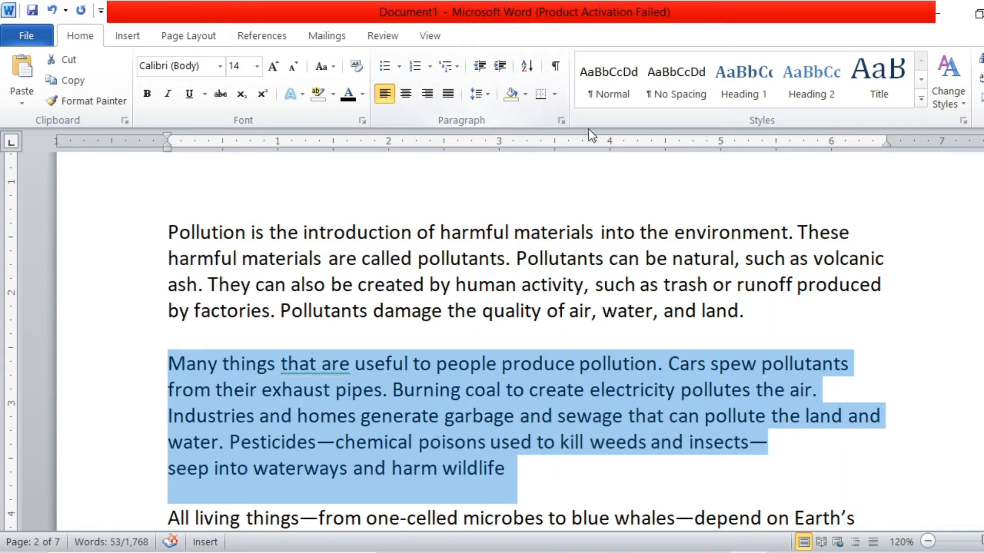
pyautogui.click(561, 121)
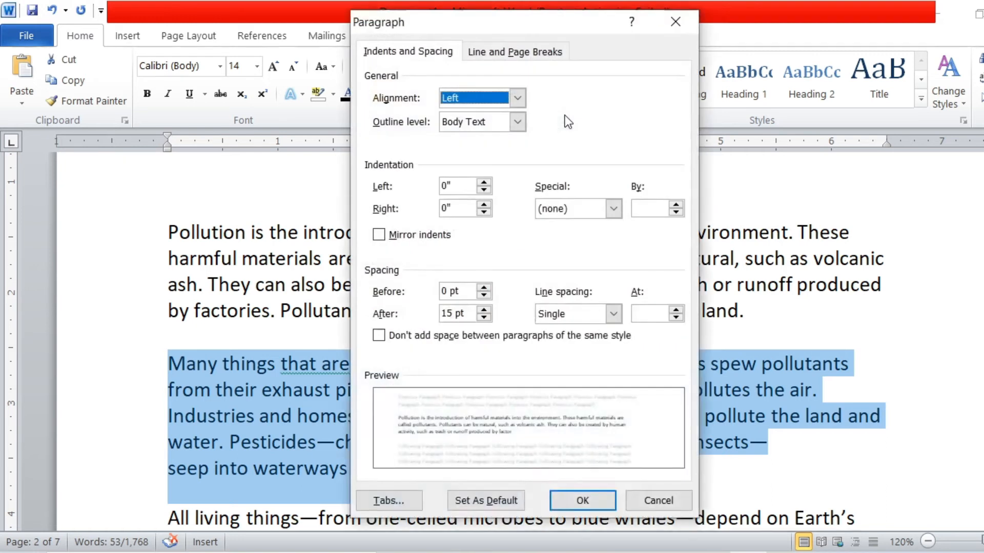
pyautogui.click(485, 183)
pyautogui.click(485, 182)
pyautogui.click(484, 183)
pyautogui.click(484, 182)
pyautogui.click(485, 182)
pyautogui.click(485, 182)
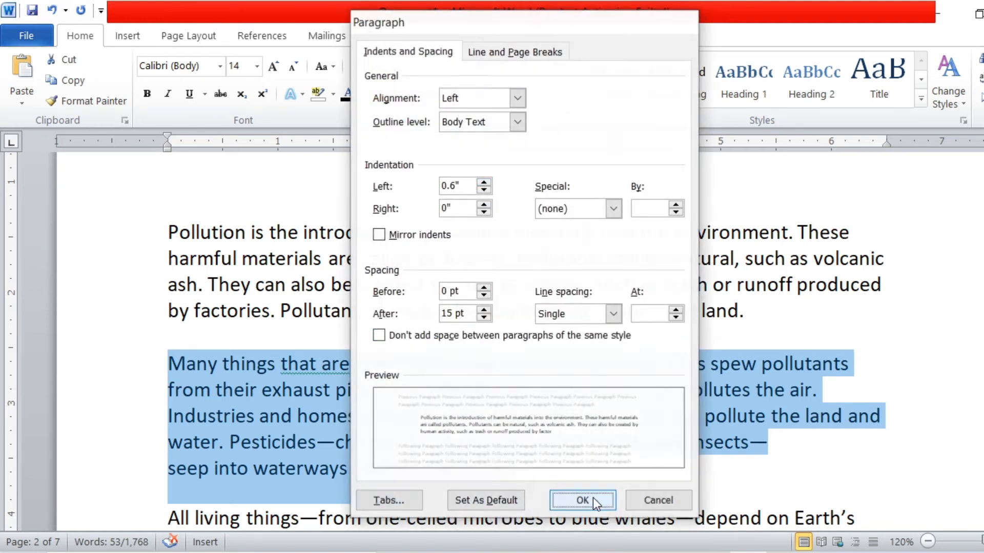
pyautogui.click(592, 497)
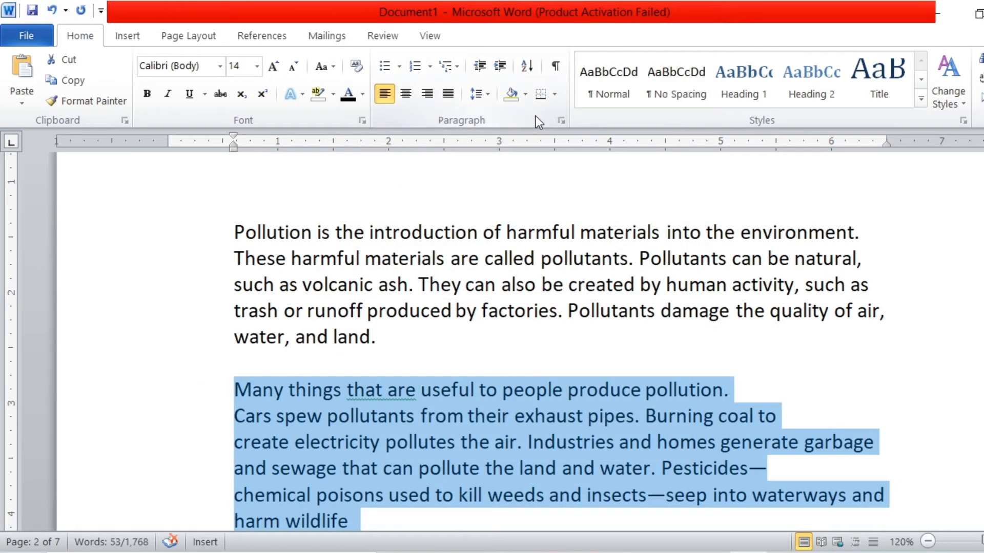
# Step: Reset the left indentation of the selected "Many things" paragraph to 0"
pyautogui.click(561, 122)
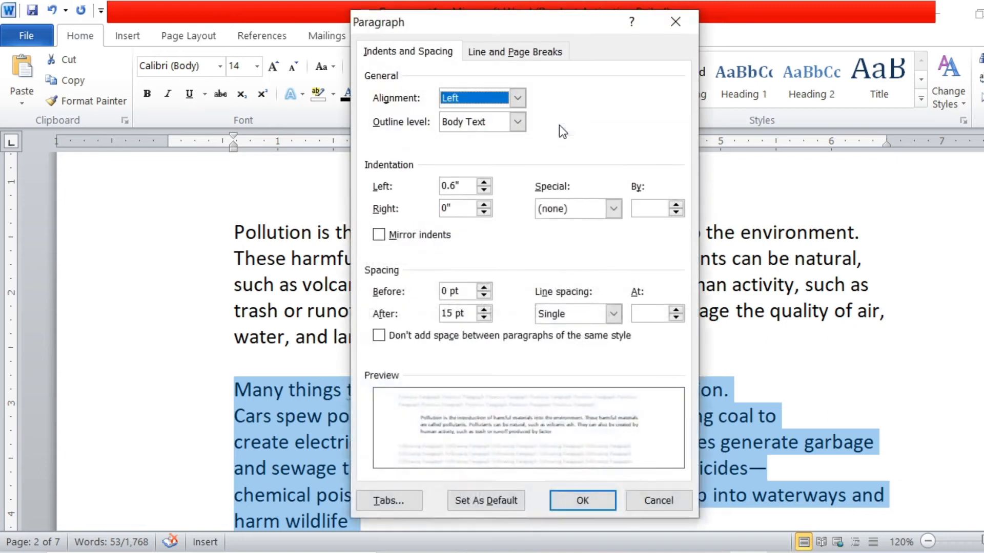
pyautogui.click(484, 190)
pyautogui.click(483, 191)
pyautogui.click(483, 190)
pyautogui.click(484, 190)
pyautogui.click(484, 190)
pyautogui.click(483, 191)
pyautogui.click(483, 190)
pyautogui.click(485, 181)
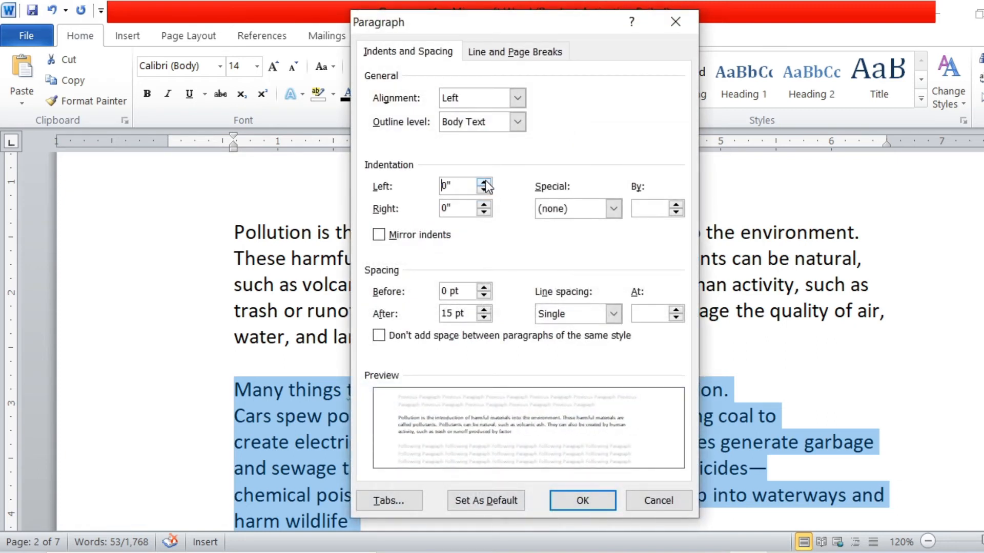
pyautogui.click(591, 502)
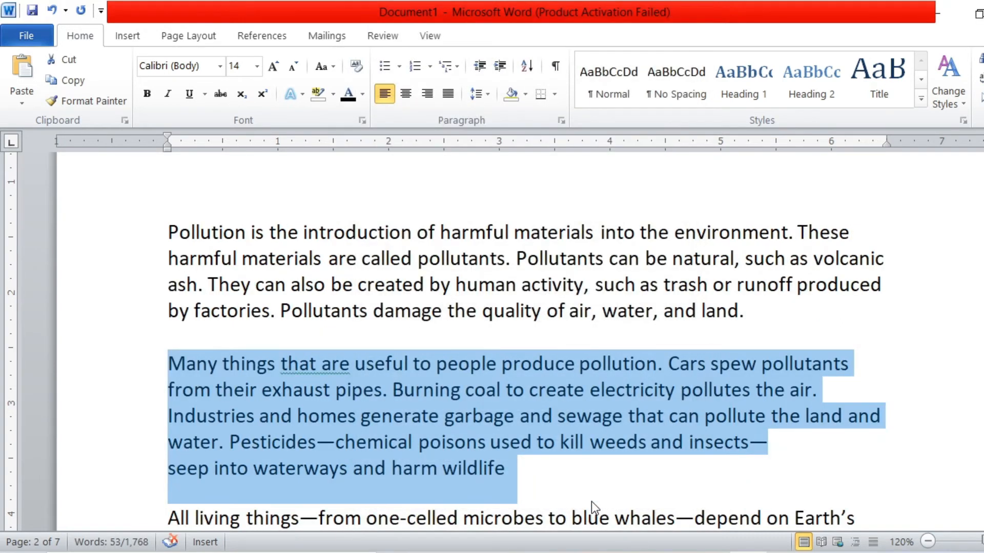
# Step: Set a 1" right indentation on the page 2 text from the opening pollution paragraph into the "Pollution is a global problem" paragraph, and justify it
pyautogui.click(260, 261)
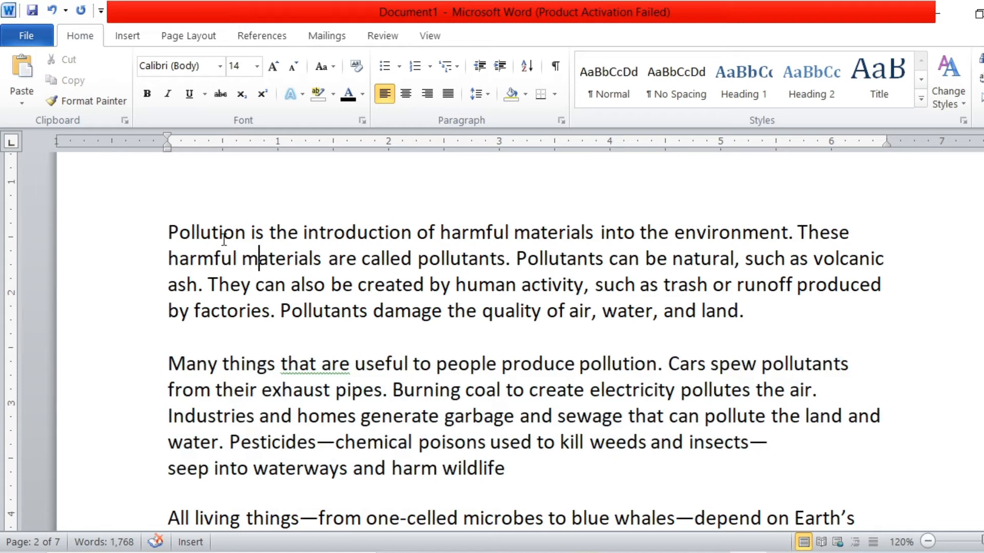
pyautogui.moveTo(168, 232); pyautogui.dragTo(561, 531)
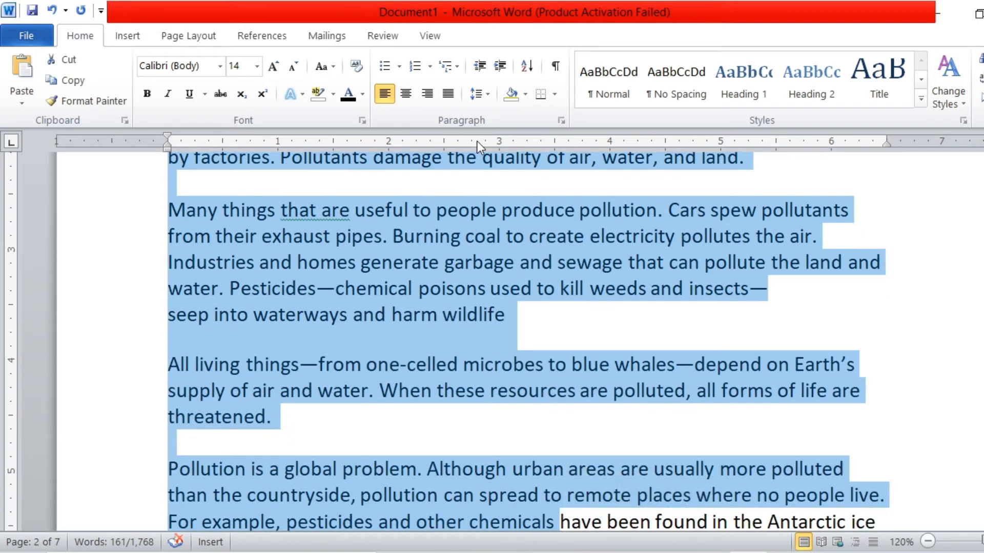
pyautogui.click(558, 120)
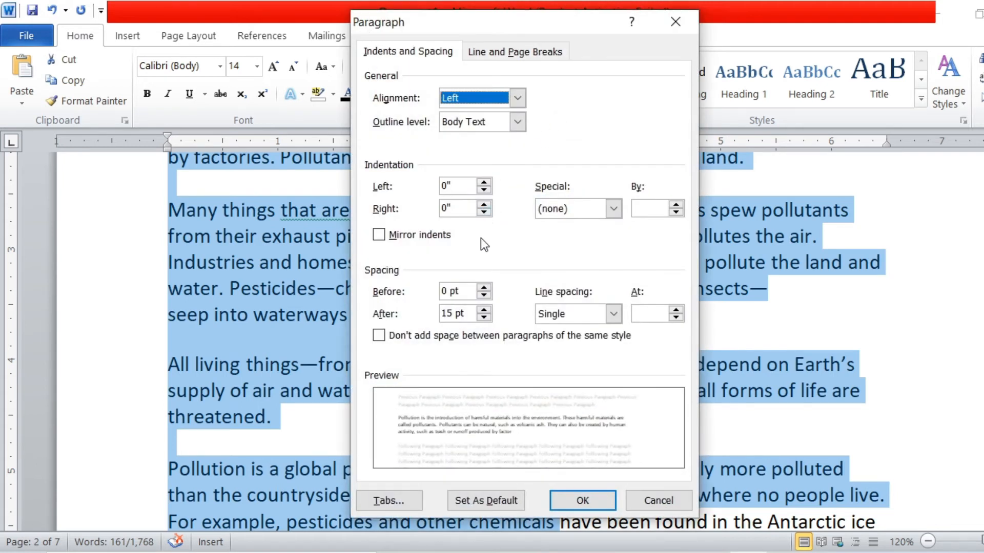
pyautogui.click(483, 212)
pyautogui.click(482, 212)
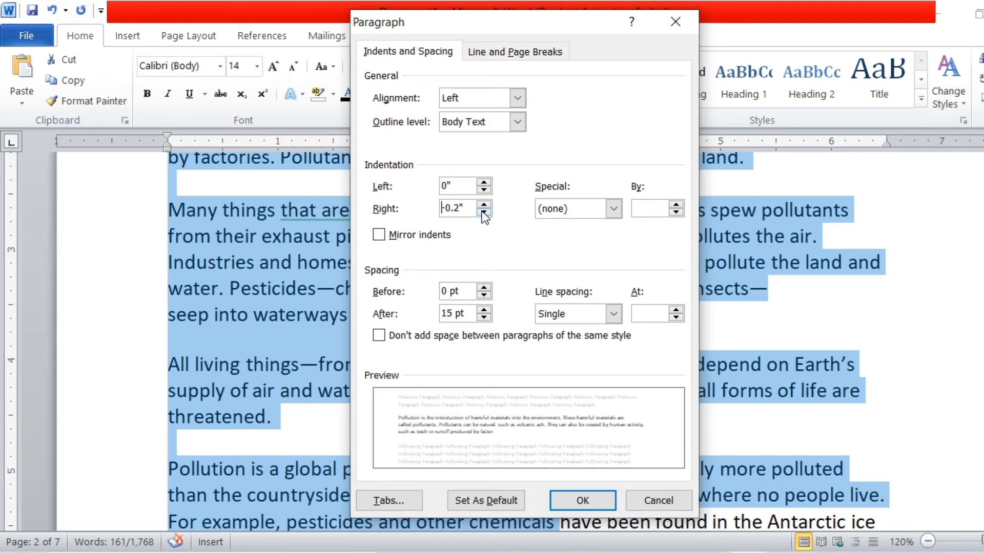
pyautogui.click(485, 204)
pyautogui.click(485, 204)
pyautogui.click(484, 204)
pyautogui.click(484, 204)
pyautogui.click(485, 205)
pyautogui.click(484, 205)
pyautogui.click(484, 204)
pyautogui.click(484, 205)
pyautogui.click(484, 205)
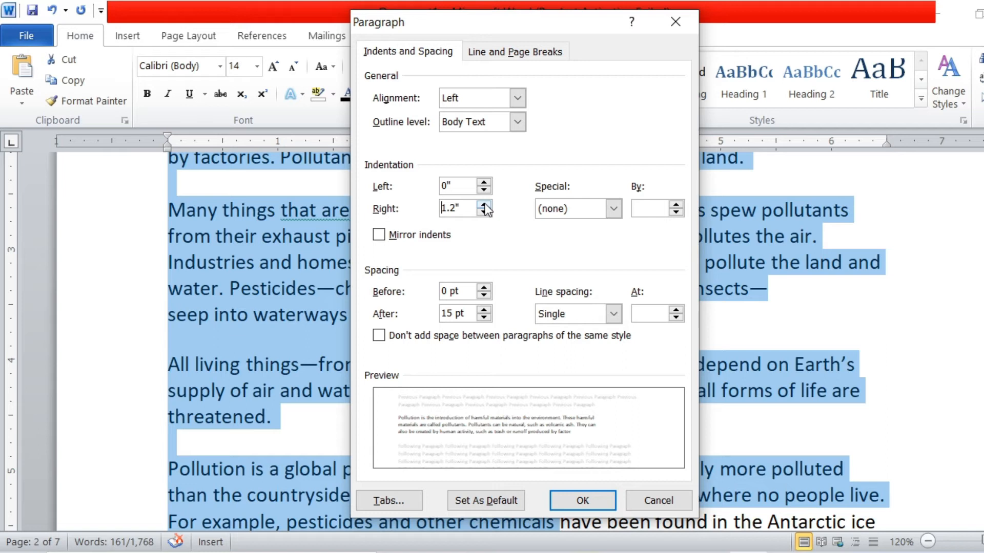
pyautogui.click(485, 214)
pyautogui.click(485, 214)
pyautogui.click(589, 502)
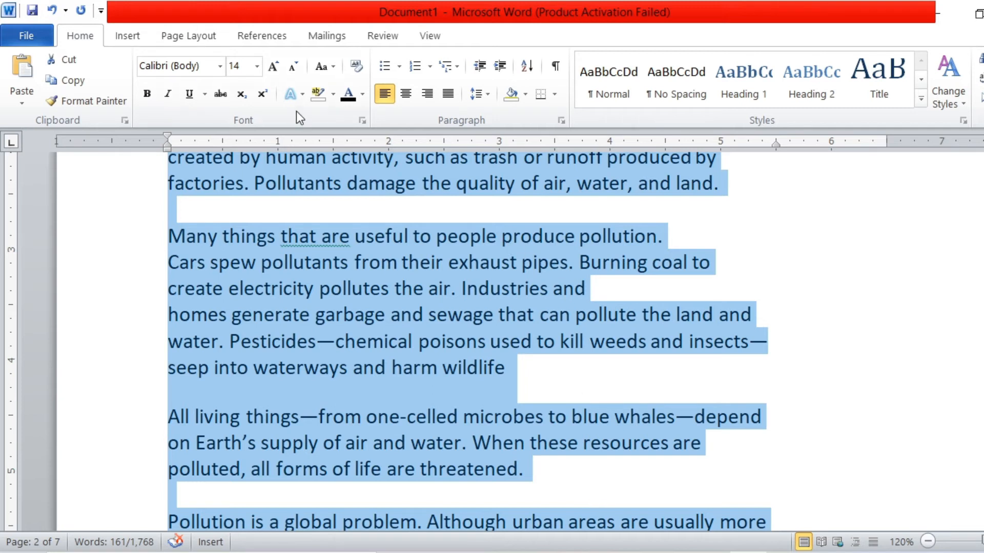
pyautogui.click(448, 93)
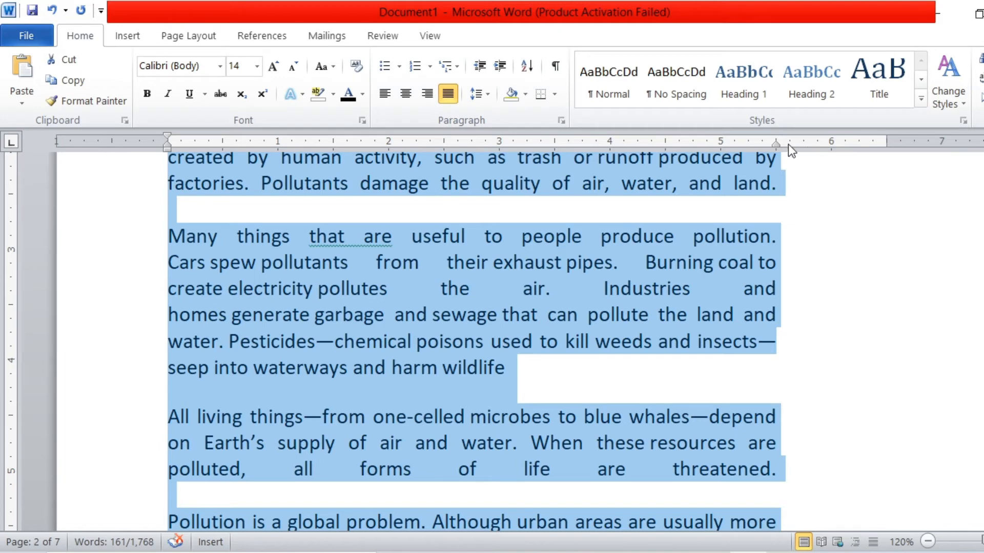
# Step: Select the whole document and set its right indentation to 0" in the Paragraph settings
pyautogui.moveTo(982, 239); pyautogui.dragTo(982, 260)
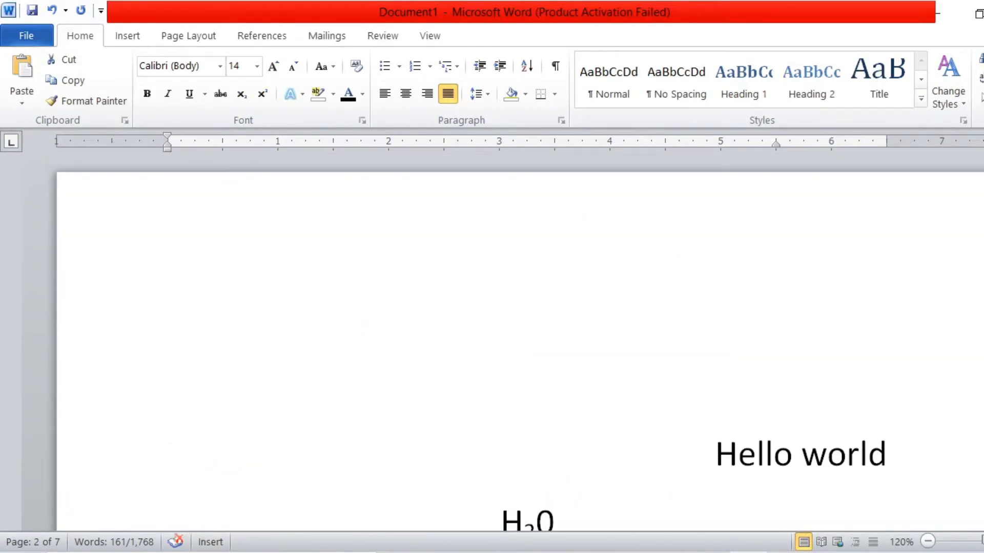
pyautogui.hotkey('ctrl', 'a')
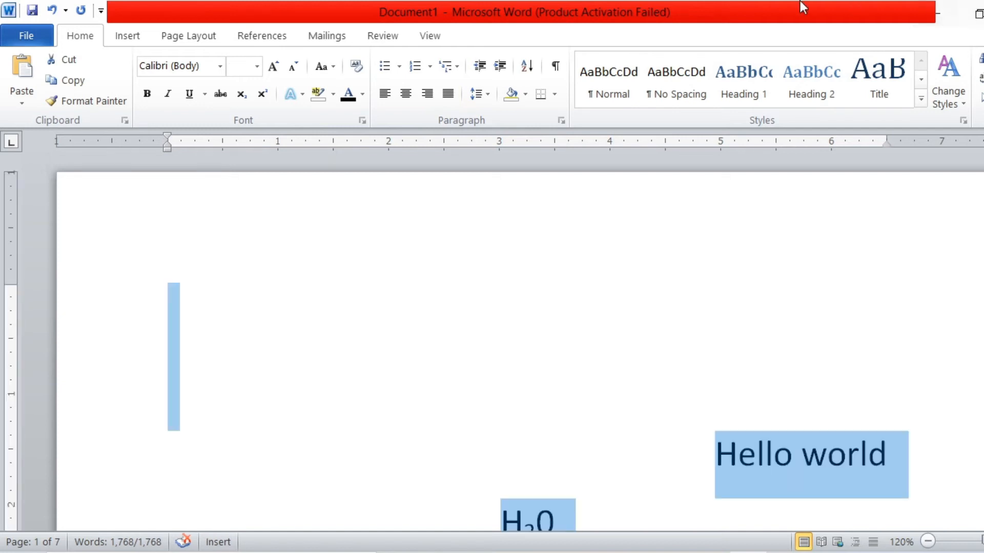
pyautogui.click(560, 122)
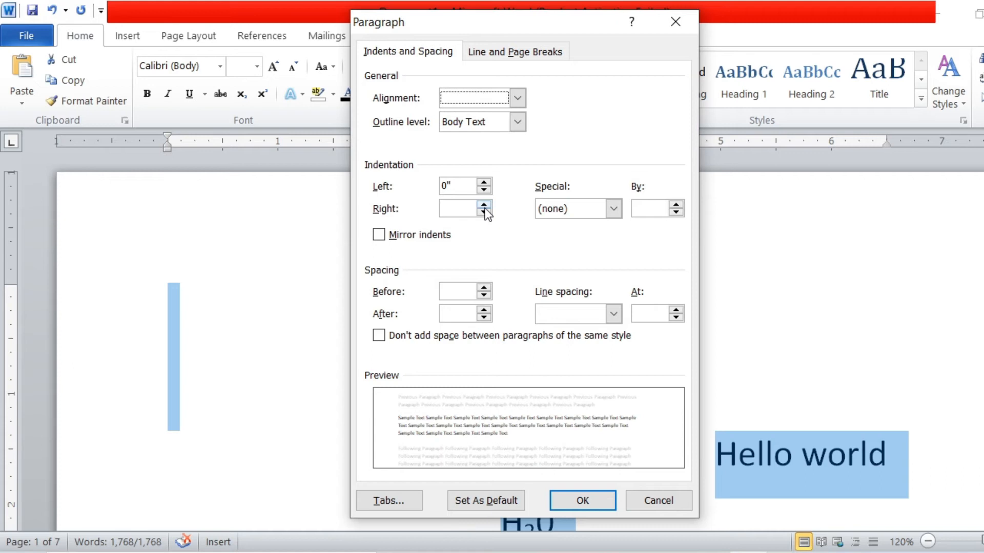
pyautogui.click(461, 206)
pyautogui.write('0')
pyautogui.press('Return')
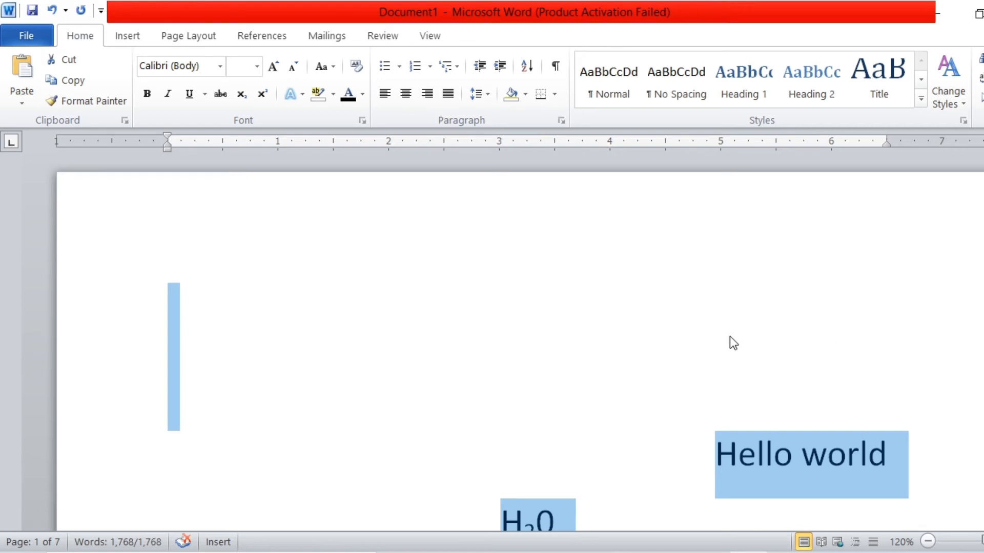
# Step: Delete the blank lines and sample text, including "Hello world" and the H₂0 line, from the start of page 1 up to the pollution text
pyautogui.click(316, 282)
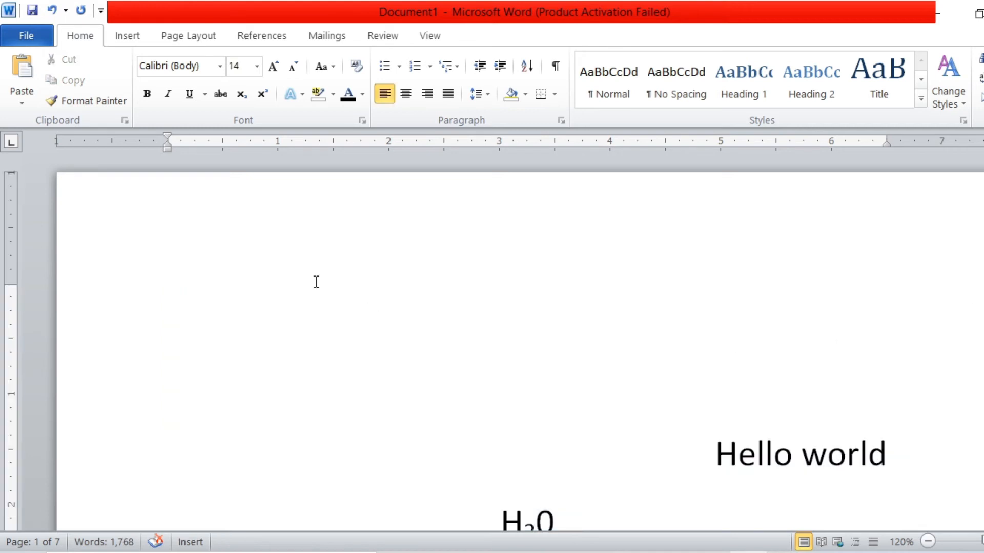
pyautogui.press('Delete')
pyautogui.press('Delete')
pyautogui.press('Delete')
pyautogui.press('Delete')
pyautogui.press('Delete')
pyautogui.press('Delete')
pyautogui.press('Delete')
pyautogui.press('Delete')
pyautogui.press('Delete')
pyautogui.press('Delete')
pyautogui.press('Delete')
pyautogui.press('Delete')
pyautogui.press('Delete')
pyautogui.press('Delete')
pyautogui.press('Delete')
pyautogui.press('Delete')
pyautogui.press('Delete')
pyautogui.press('Delete')
pyautogui.press('Delete')
pyautogui.press('Delete')
pyautogui.press('Delete')
pyautogui.press('Delete')
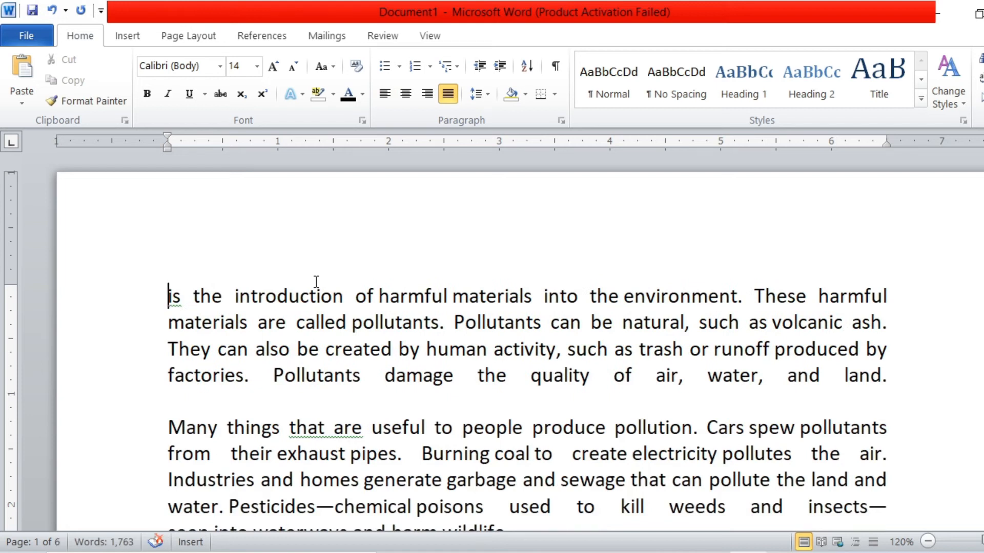
# Step: Undo the excess deletions to restore the opening word "Pollution", and delete only the blank lines above that paragraph
pyautogui.hotkey('ctrl', 'z')
pyautogui.hotkey('ctrl', 'z')
pyautogui.hotkey('ctrl', 'z')
pyautogui.hotkey('ctrl', 'z')
pyautogui.hotkey('ctrl', 'z')
pyautogui.hotkey('ctrl', 'z')
pyautogui.hotkey('ctrl', 'z')
pyautogui.hotkey('ctrl', 'z')
pyautogui.hotkey('ctrl', 'z')
pyautogui.hotkey('ctrl', 'z')
pyautogui.hotkey('ctrl', 'z')
pyautogui.hotkey('ctrl', 'z')
pyautogui.hotkey('ctrl', 'z')
pyautogui.hotkey('ctrl', 'z')
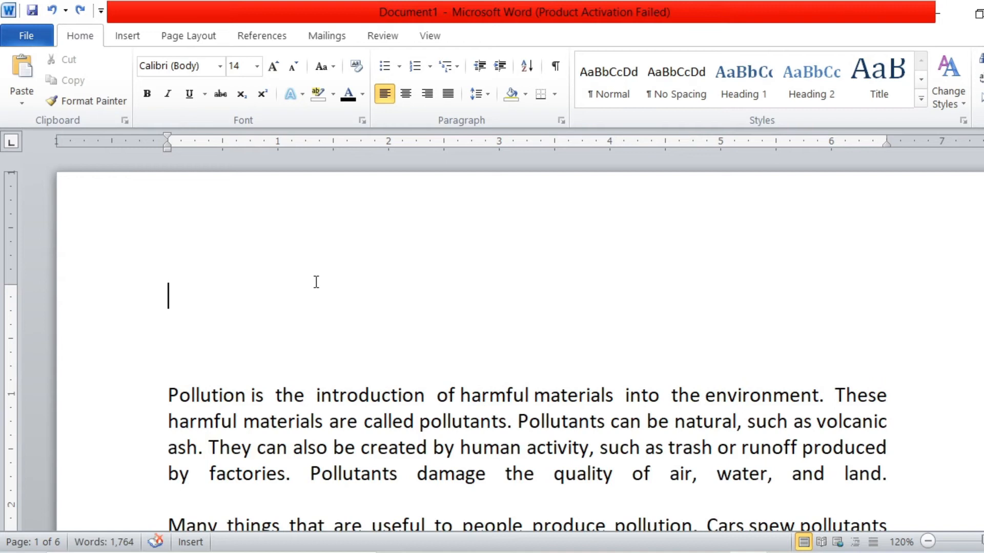
pyautogui.press('Delete')
pyautogui.press('Delete')
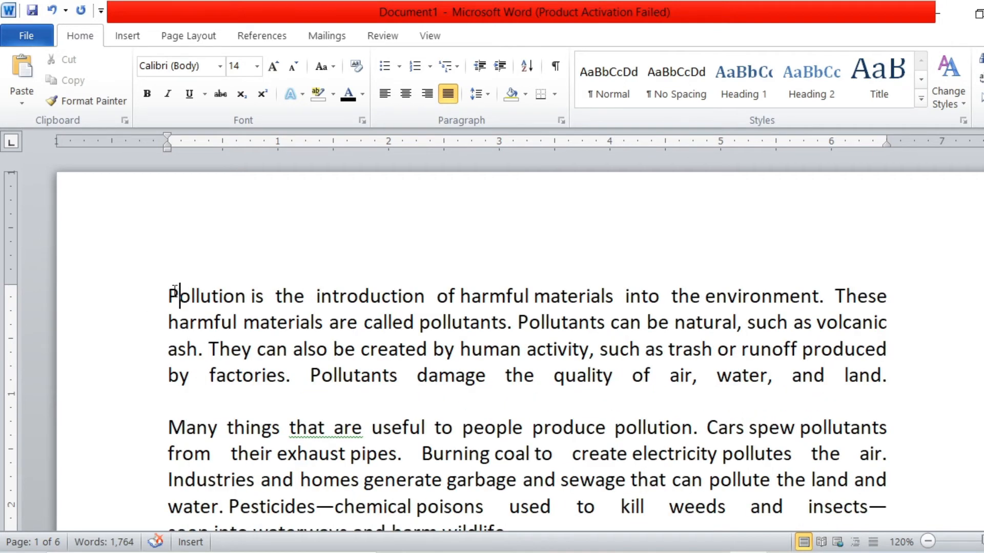
pyautogui.moveTo(167, 292); pyautogui.dragTo(233, 422)
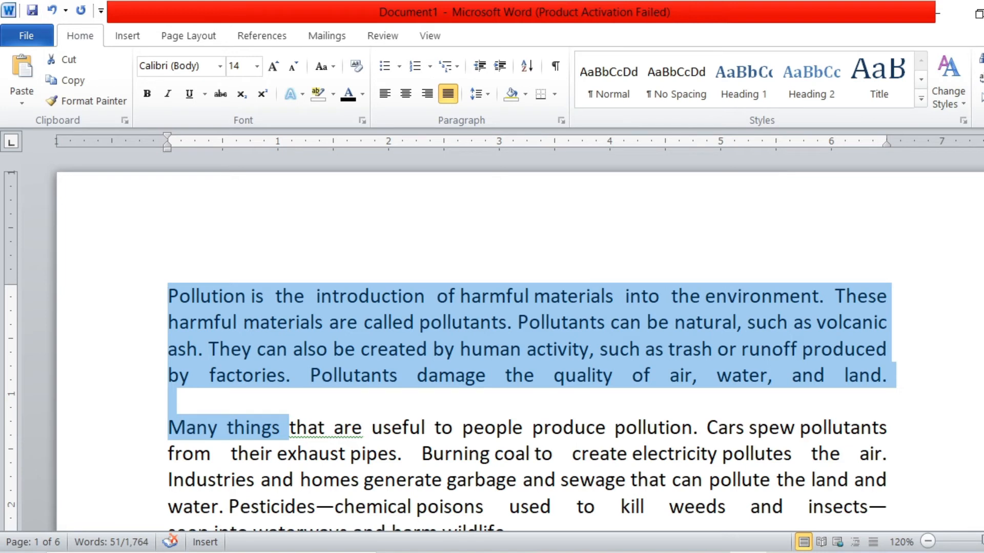
pyautogui.hotkey('ctrl', 'a')
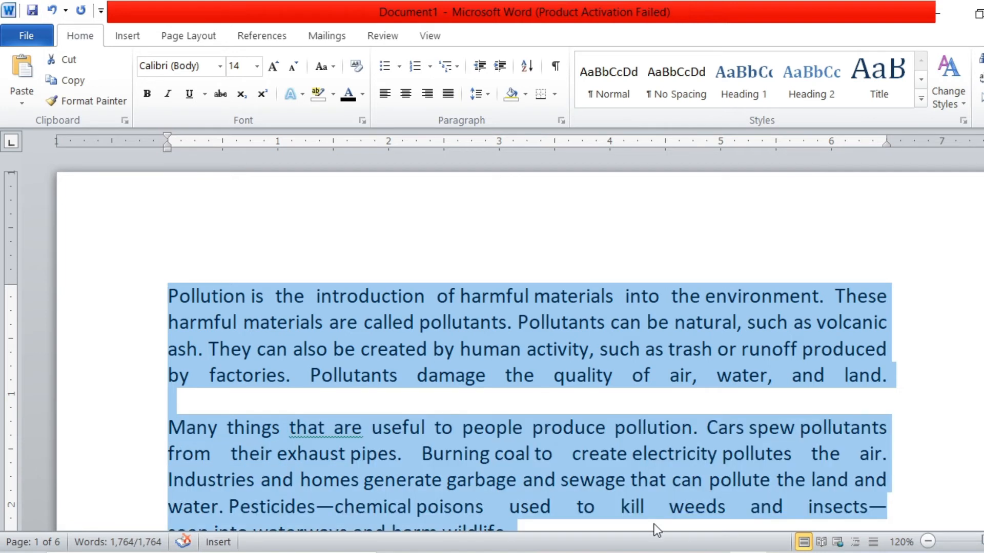
pyautogui.click(264, 404)
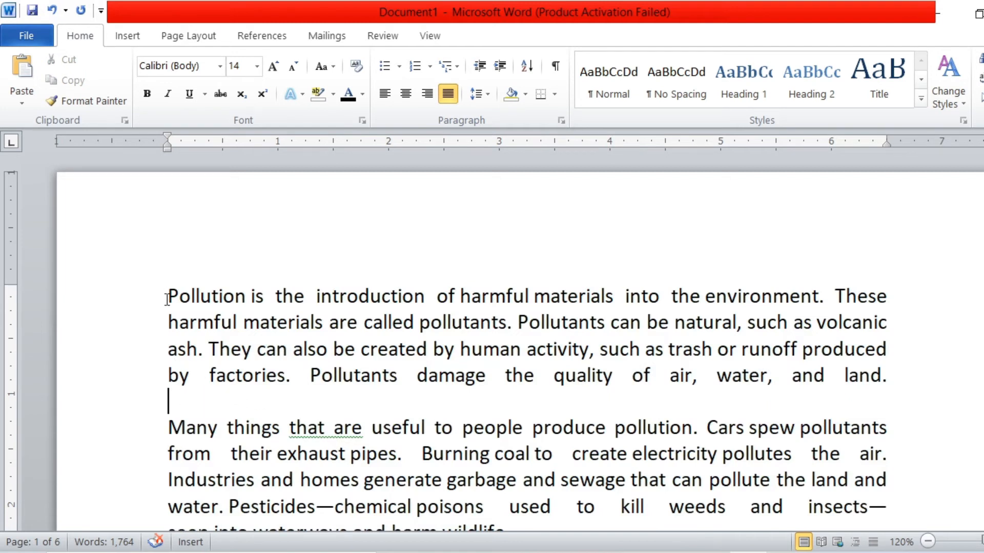
# Step: Select the page 1 text from the opening pollution paragraph through the "Air Pollution" heading and set its spacing before to 18 pt
pyautogui.moveTo(167, 299); pyautogui.dragTo(369, 533)
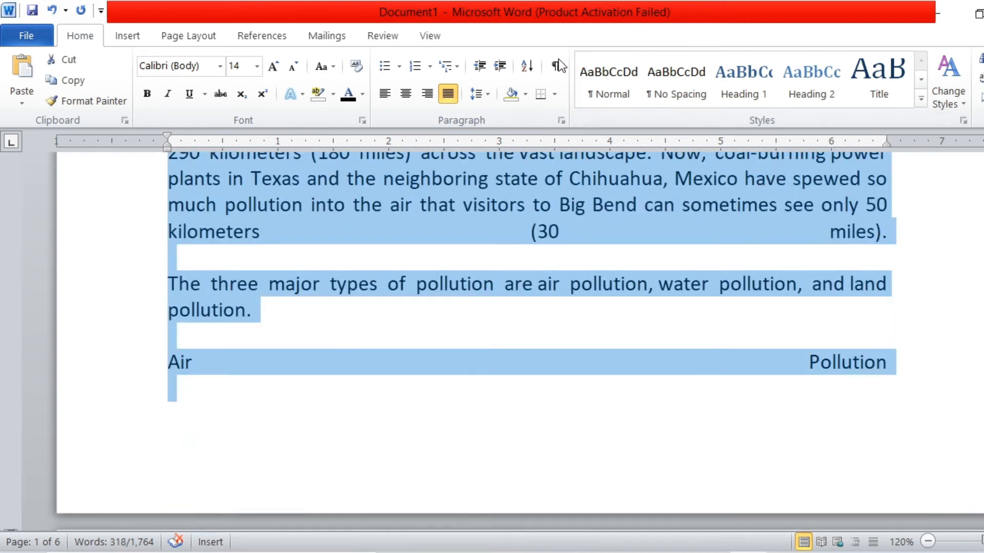
pyautogui.click(561, 116)
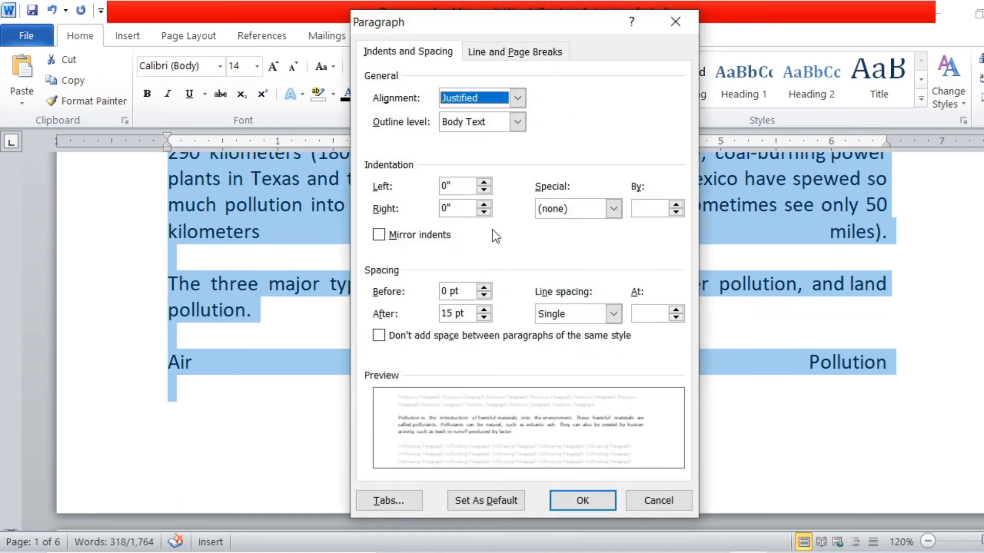
pyautogui.click(483, 288)
pyautogui.click(484, 288)
pyautogui.click(483, 288)
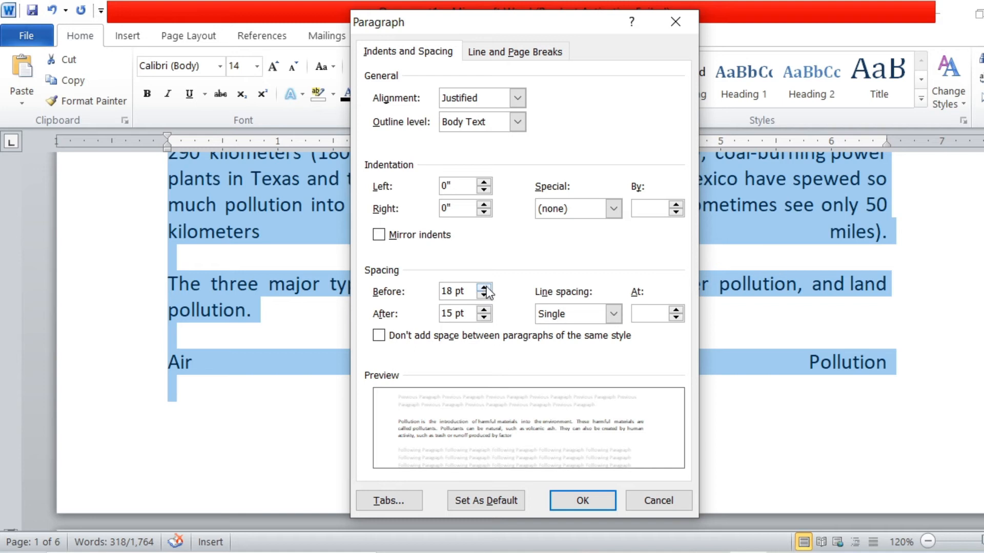
pyautogui.click(580, 503)
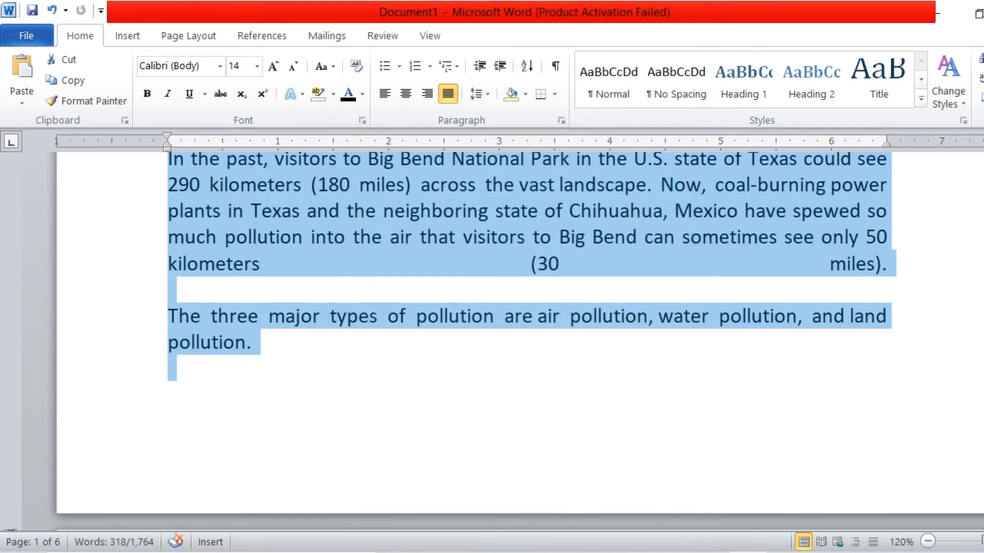
# Step: Set the spacing before and after the selected pollution paragraphs to 24 pt each
pyautogui.scroll(10, 513, 338)
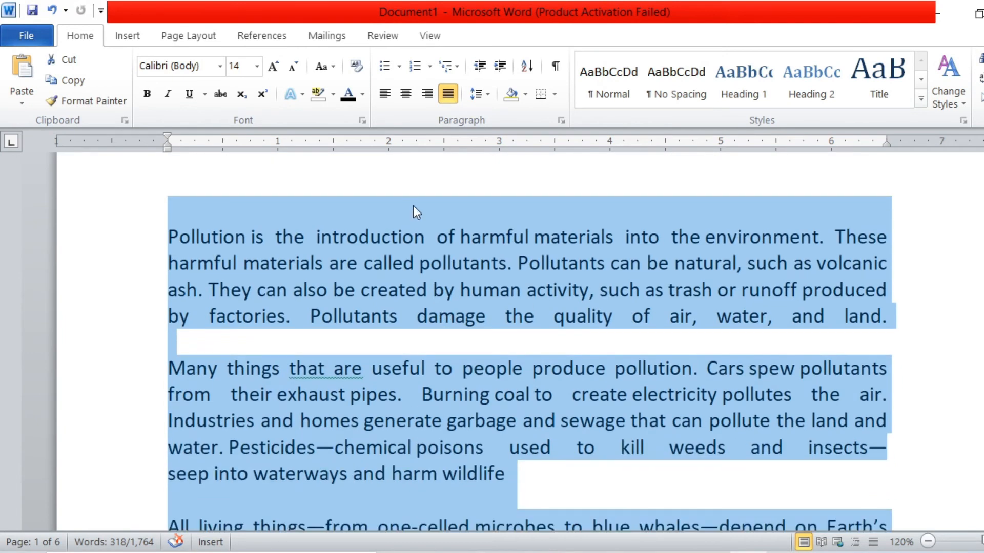
pyautogui.click(562, 121)
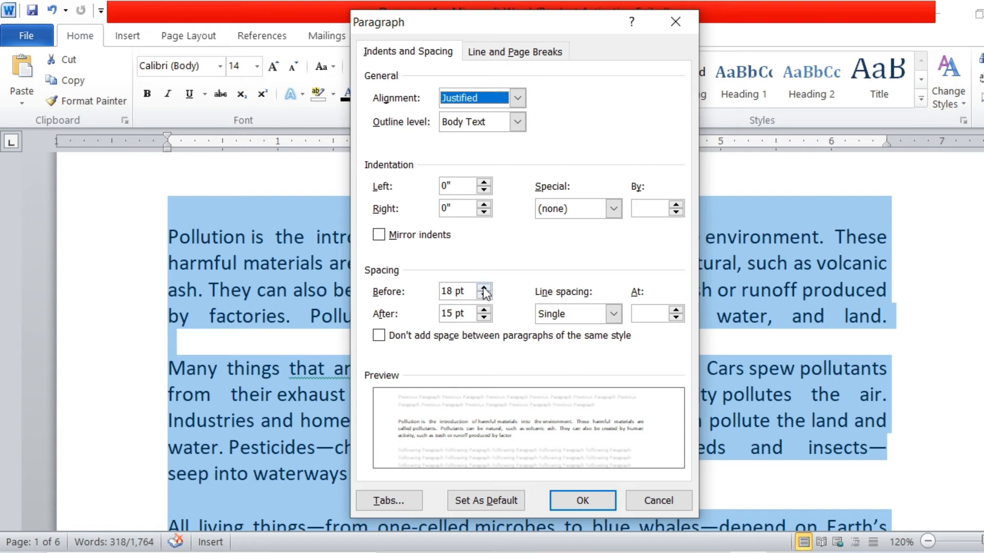
pyautogui.click(485, 320)
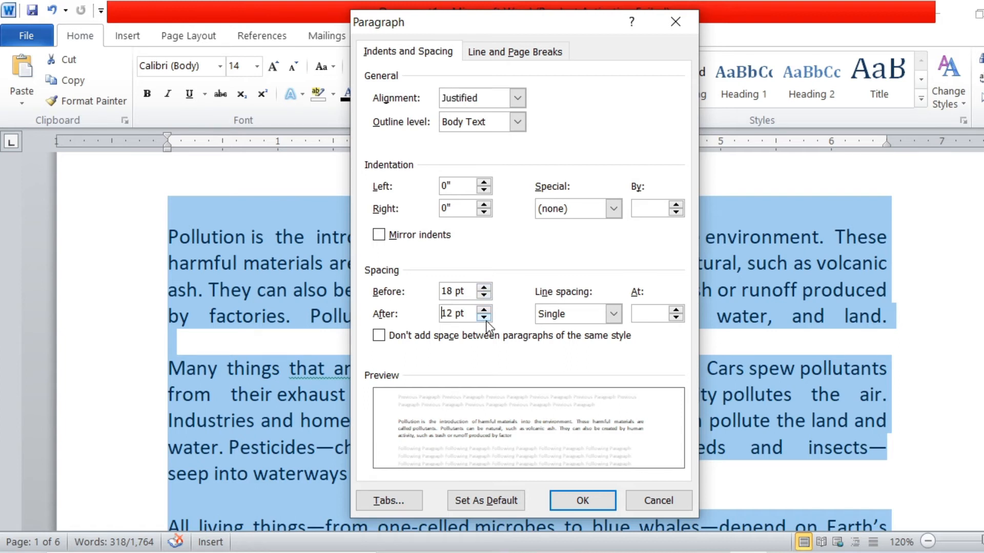
pyautogui.click(483, 310)
pyautogui.click(484, 309)
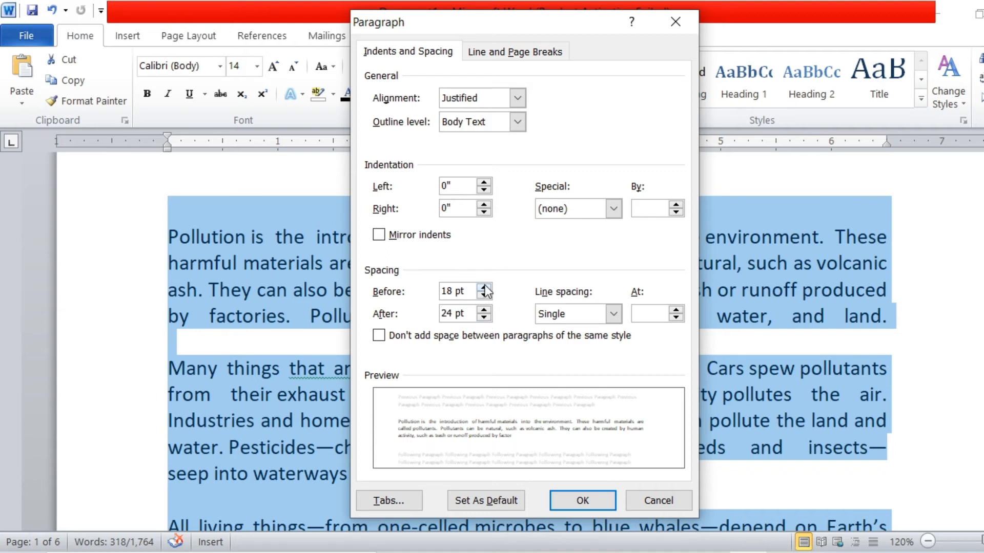
pyautogui.click(483, 287)
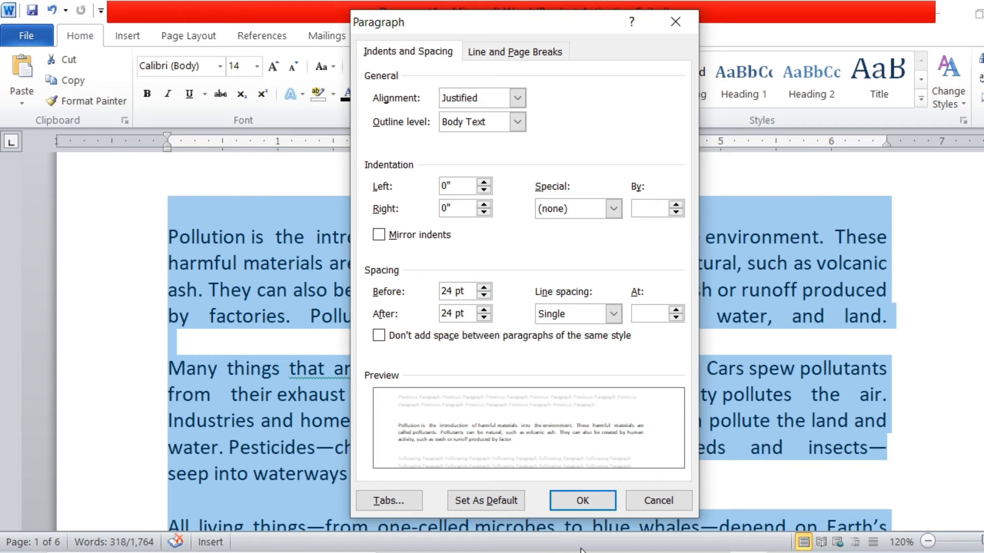
pyautogui.click(568, 505)
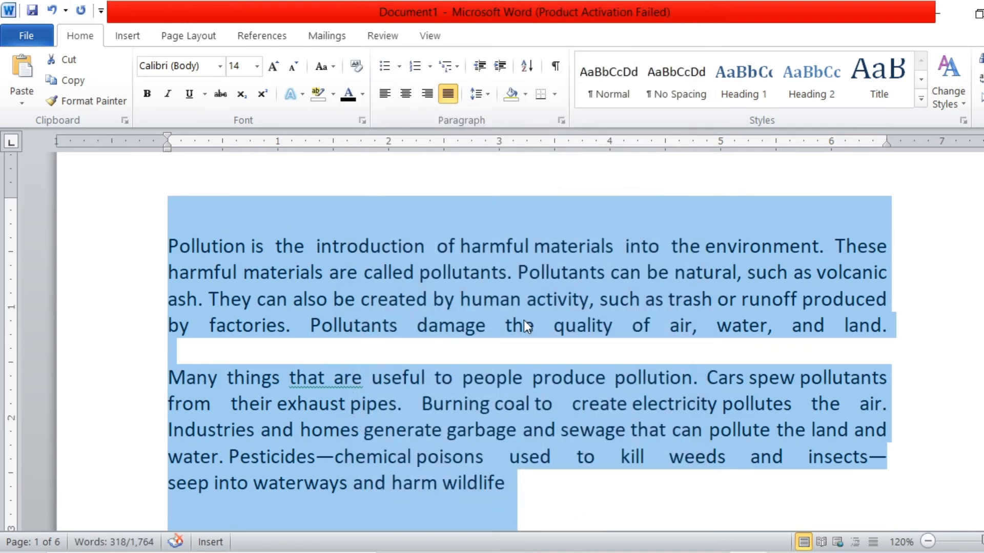
# Step: Select the entire document text and set its line spacing to Single
pyautogui.scroll(-1, 528, 349)
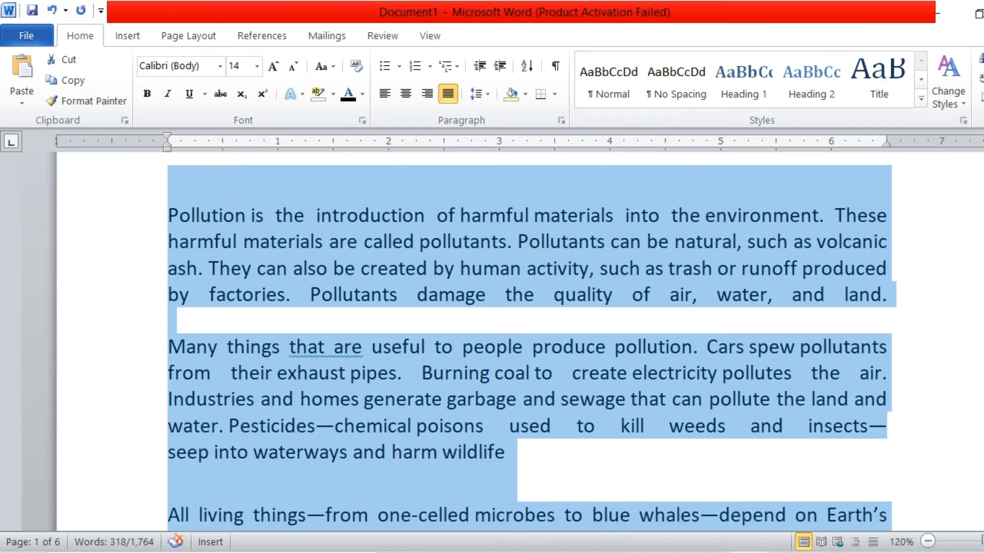
pyautogui.scroll(-2, 808, 460)
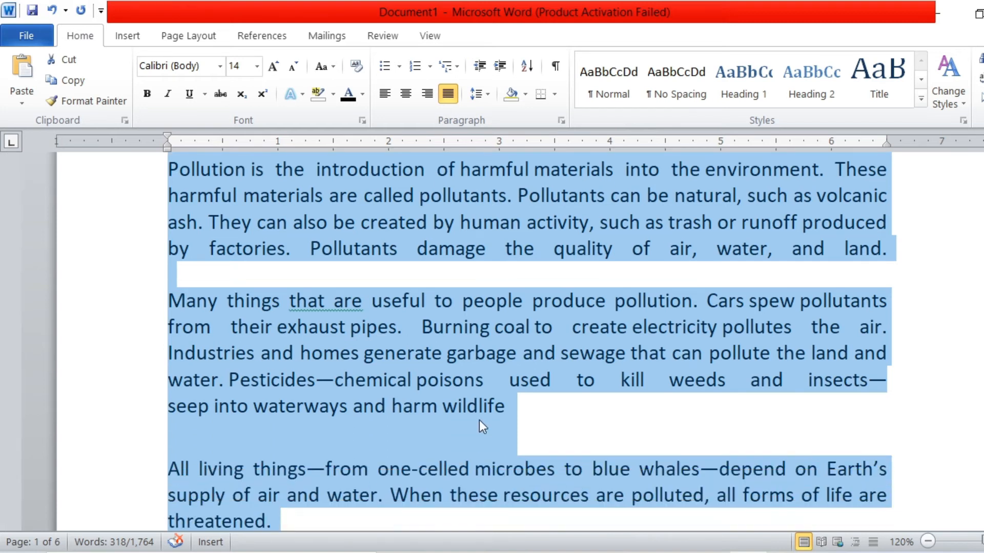
pyautogui.click(478, 420)
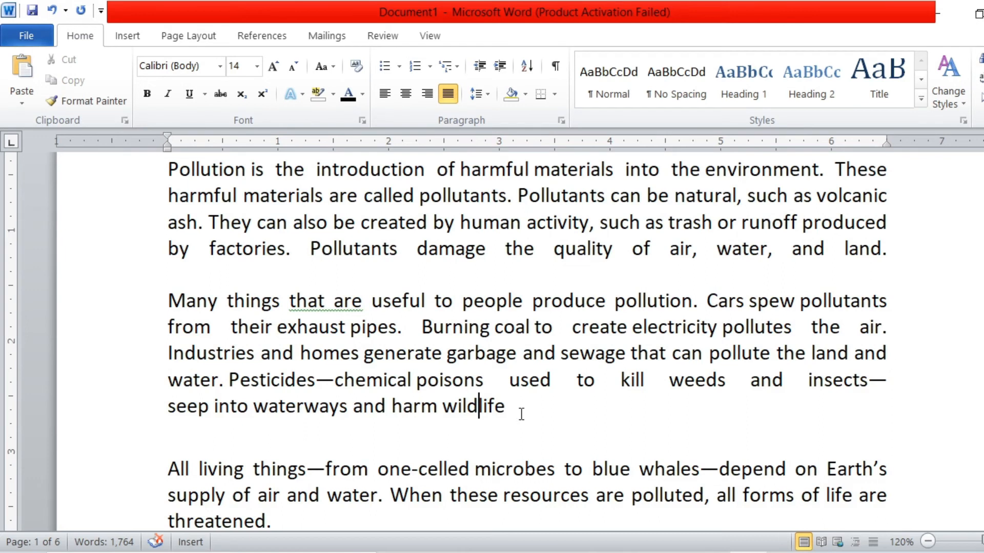
pyautogui.moveTo(525, 419); pyautogui.dragTo(183, 183)
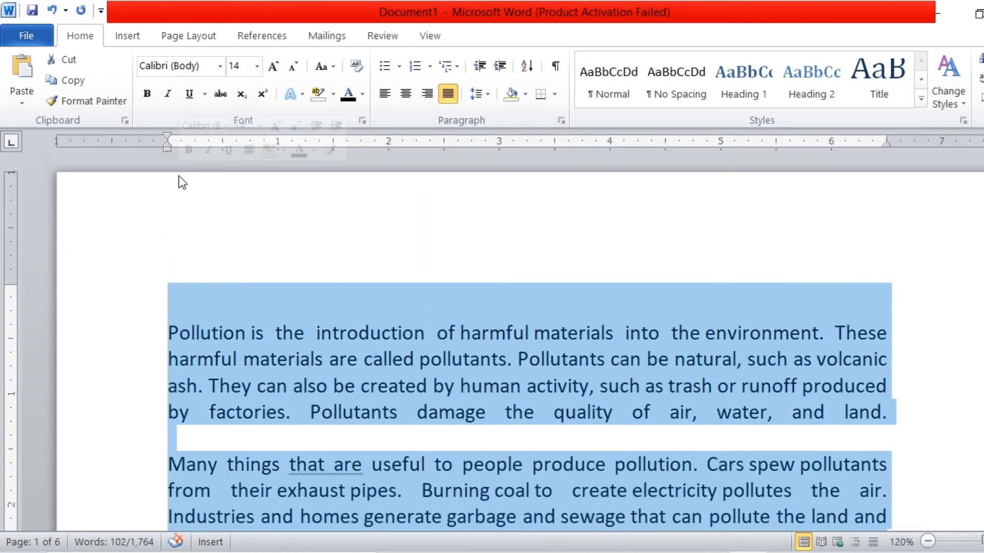
pyautogui.hotkey('ctrl', 'a')
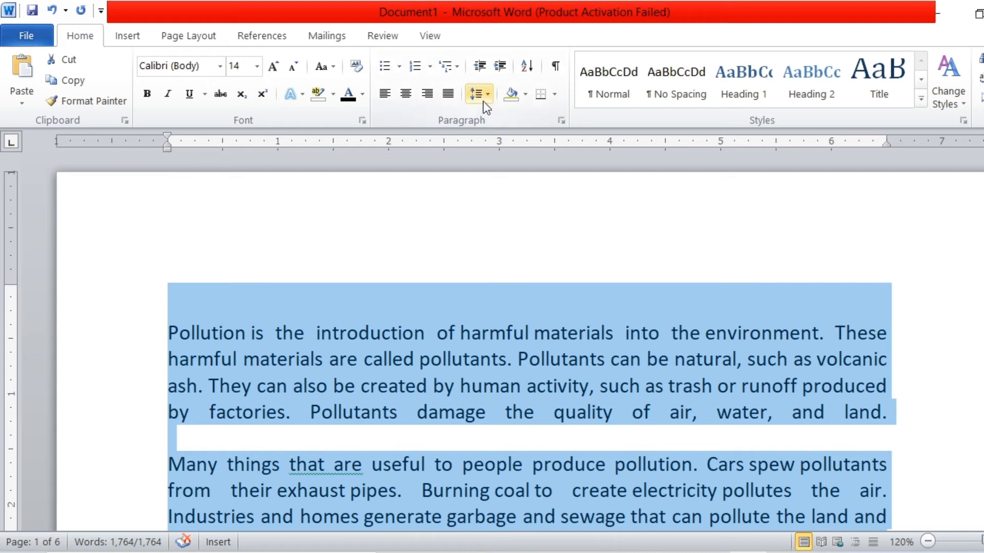
pyautogui.click(561, 121)
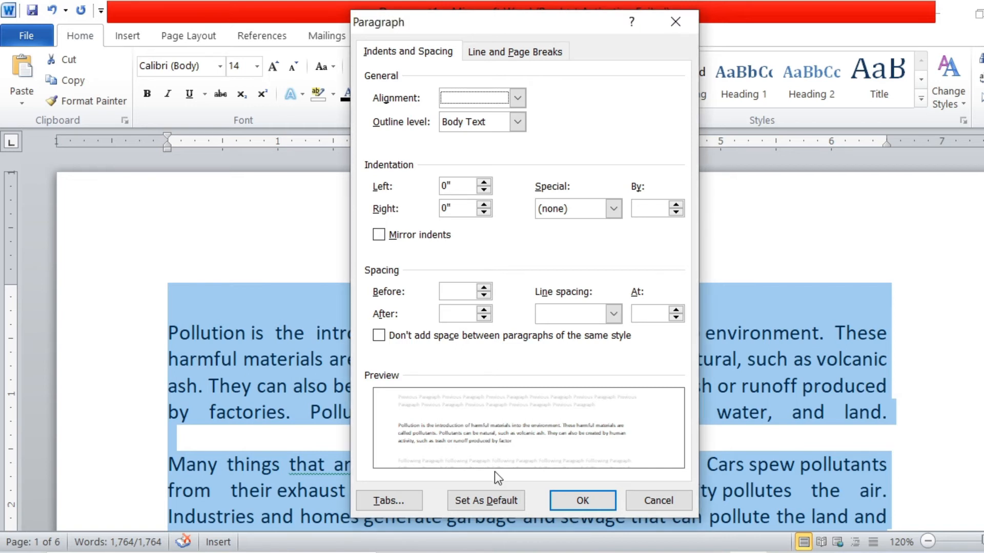
pyautogui.click(677, 504)
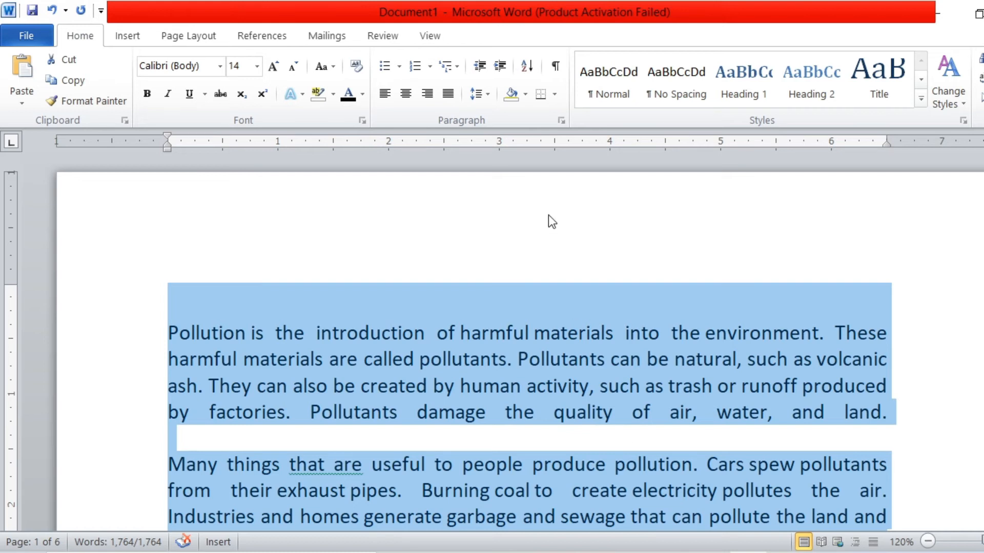
pyautogui.click(560, 122)
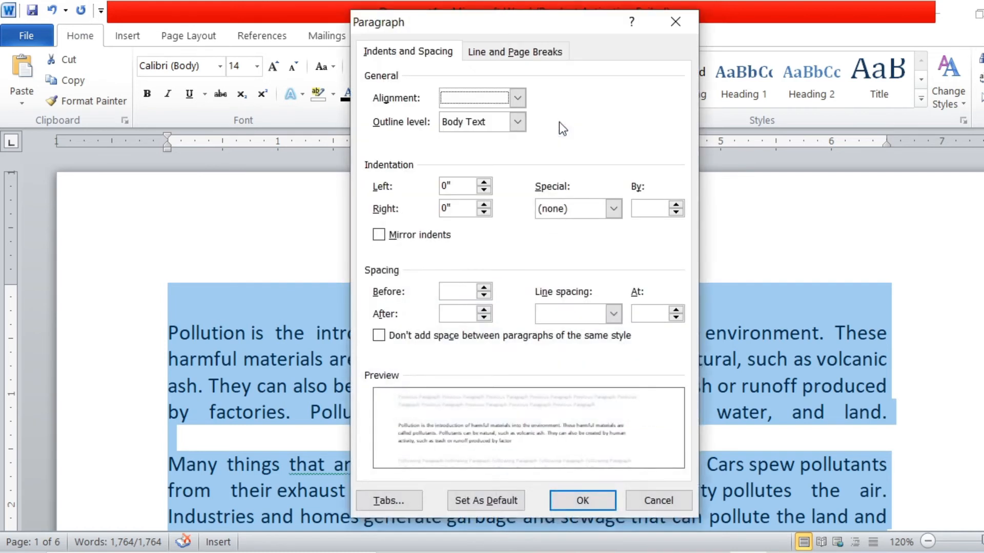
pyautogui.click(612, 315)
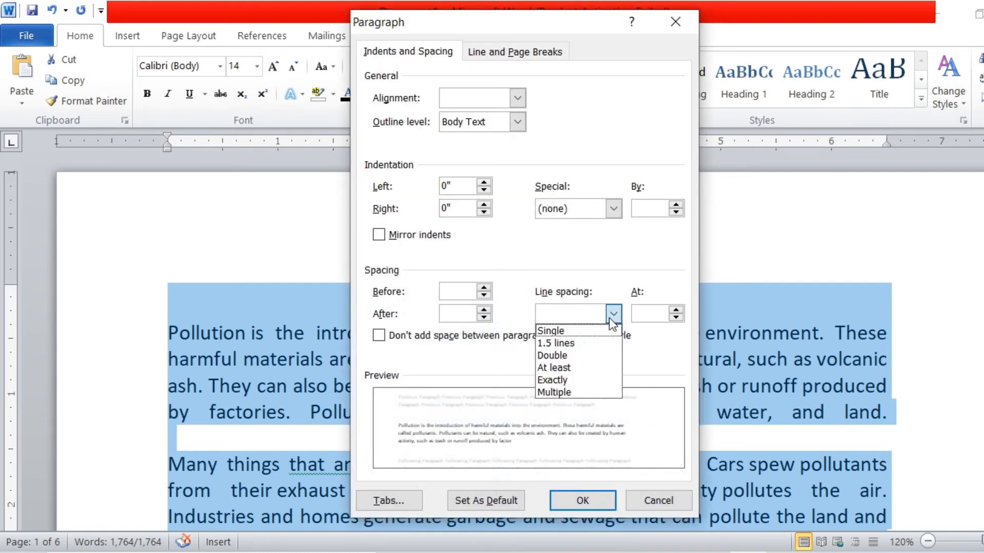
pyautogui.click(598, 331)
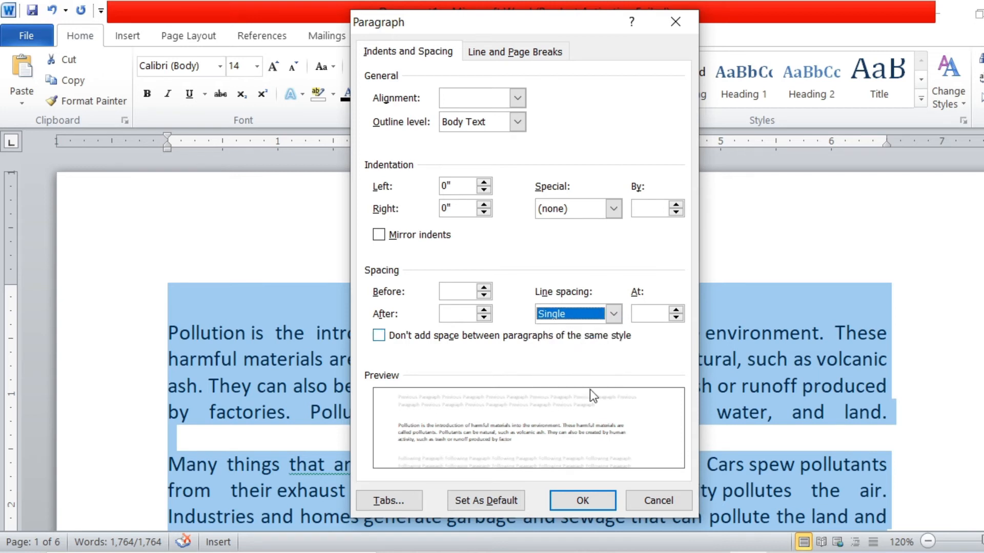
pyautogui.click(587, 500)
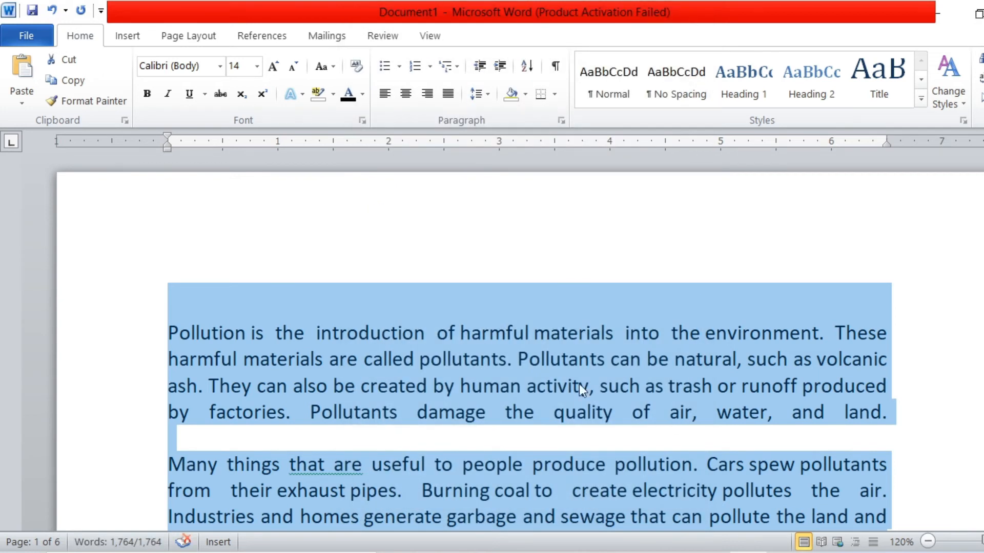
# Step: Set the line spacing of the whole document to 1.5 lines
pyautogui.click(560, 121)
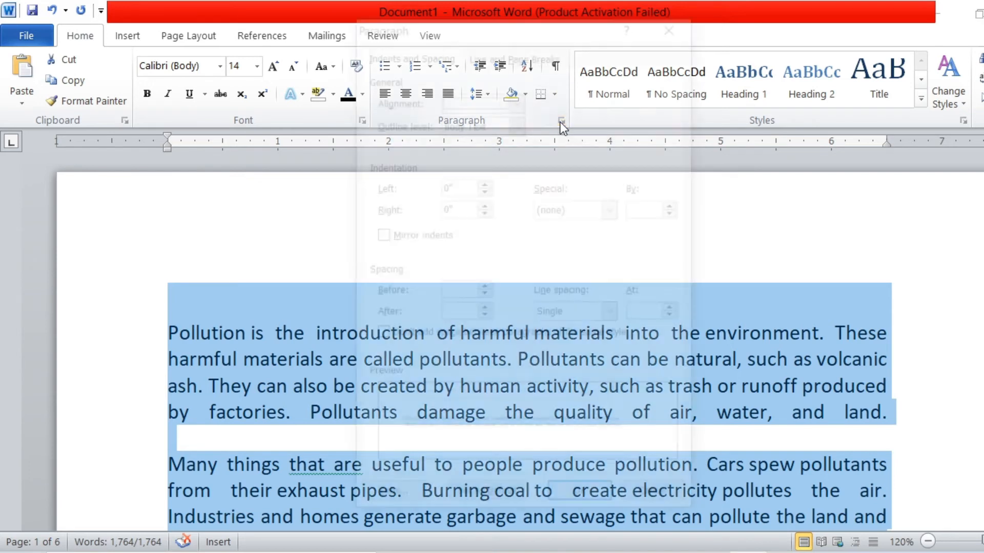
pyautogui.click(614, 314)
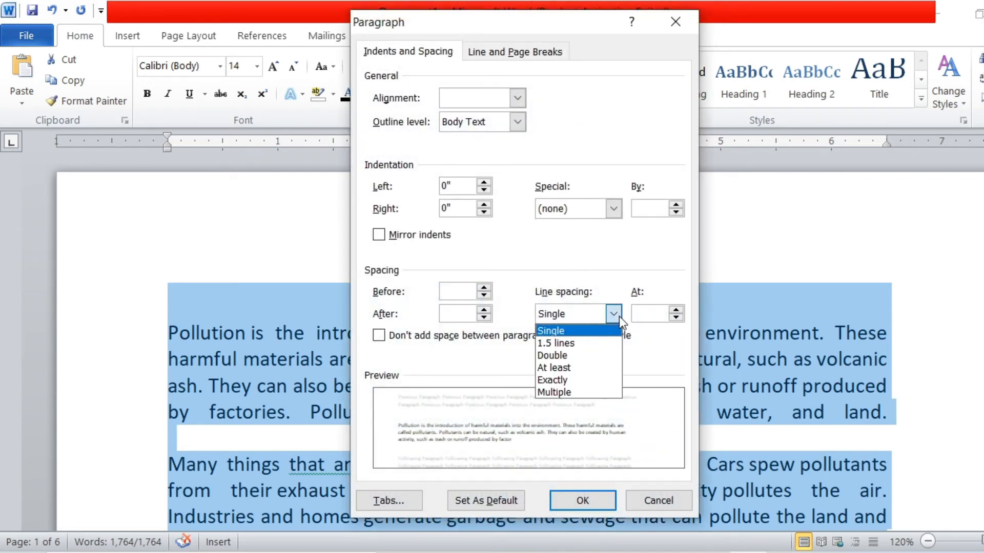
pyautogui.click(605, 340)
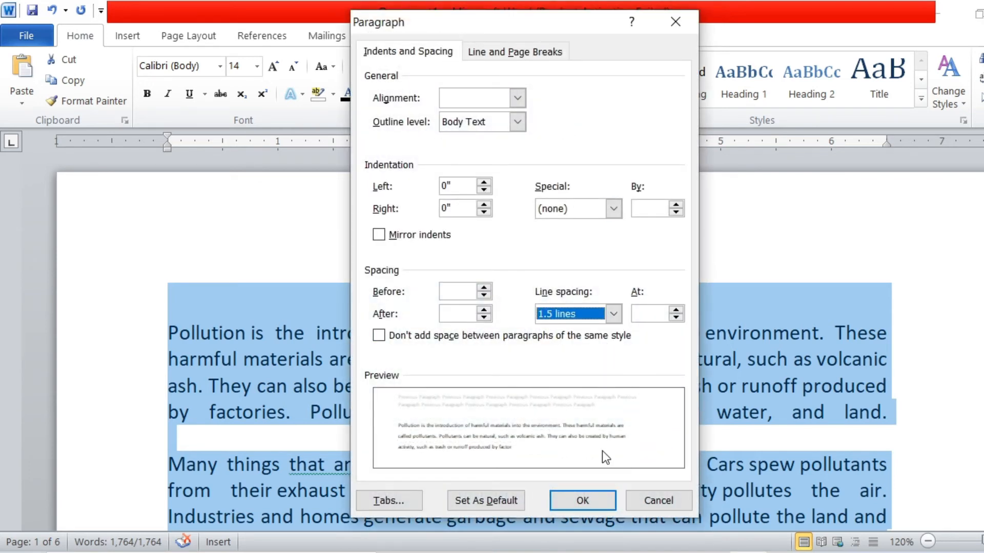
pyautogui.click(595, 496)
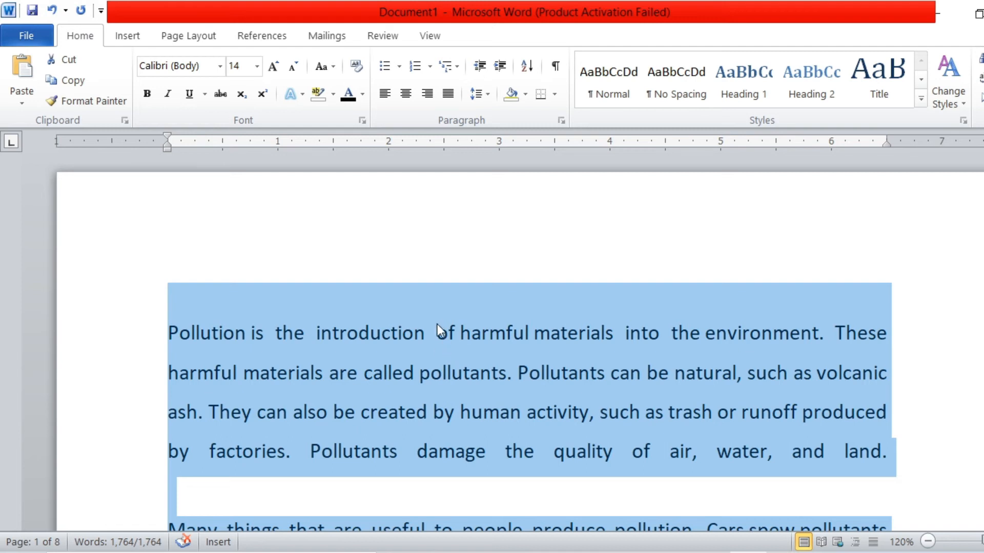
# Step: Change the line spacing of the whole document to Double
pyautogui.click(561, 122)
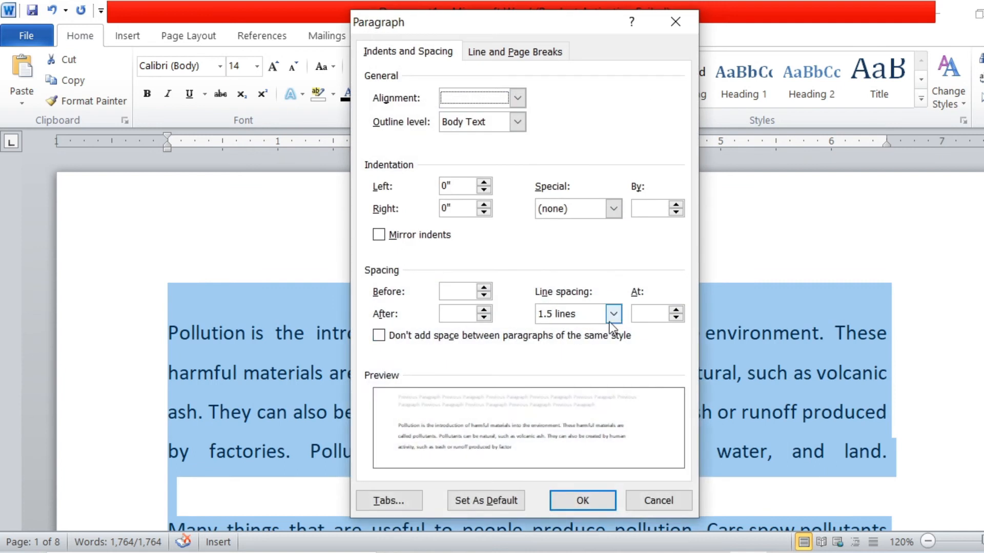
pyautogui.click(610, 322)
pyautogui.click(598, 360)
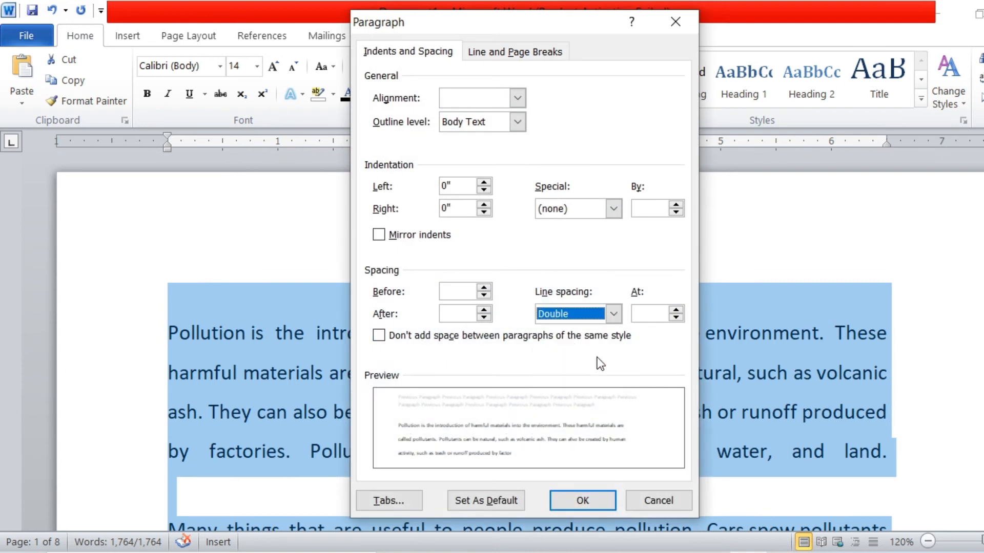
pyautogui.click(594, 503)
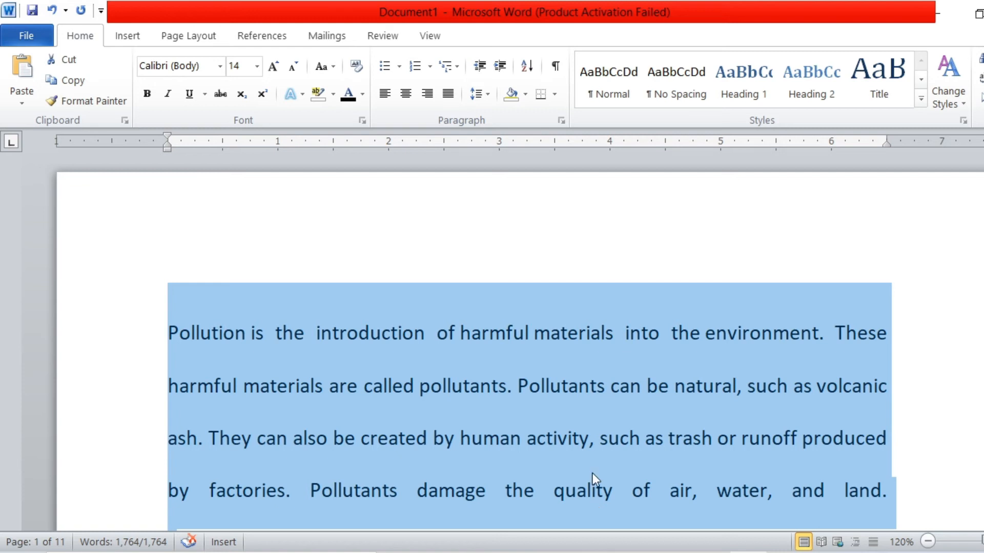
pyautogui.click(562, 120)
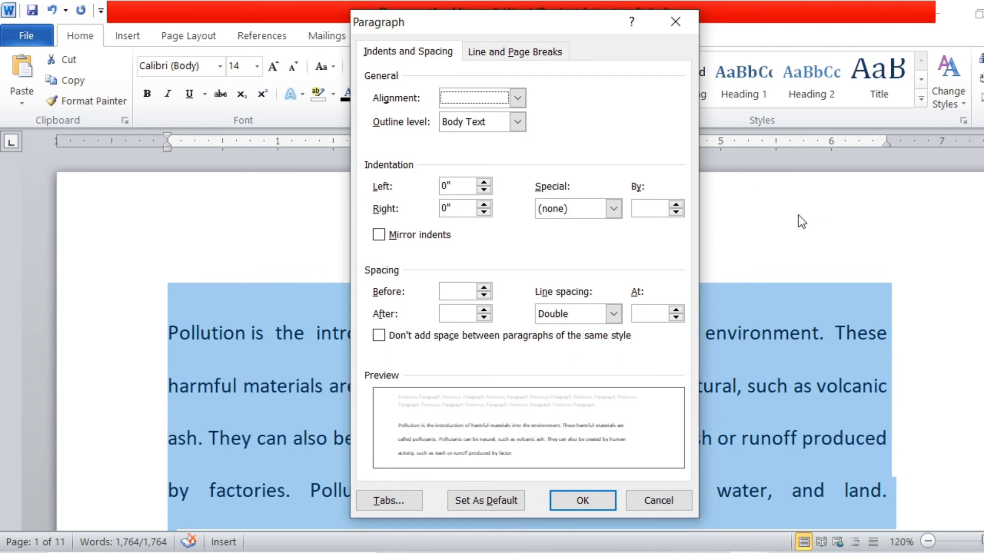
pyautogui.click(595, 507)
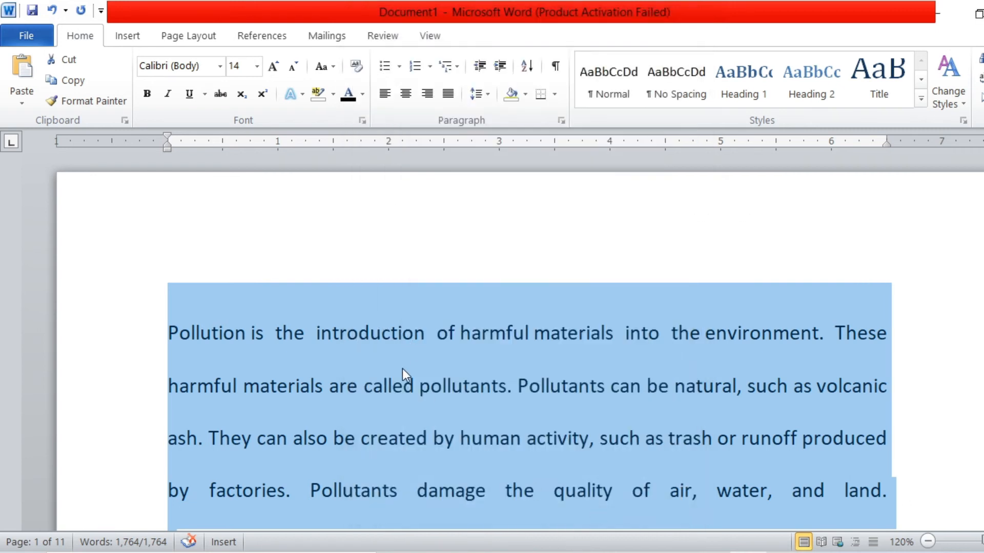
# Step: Delete all the document's text and enter the heading "NAME OF FIVE ANIMALS" on the blank page
pyautogui.press('Delete')
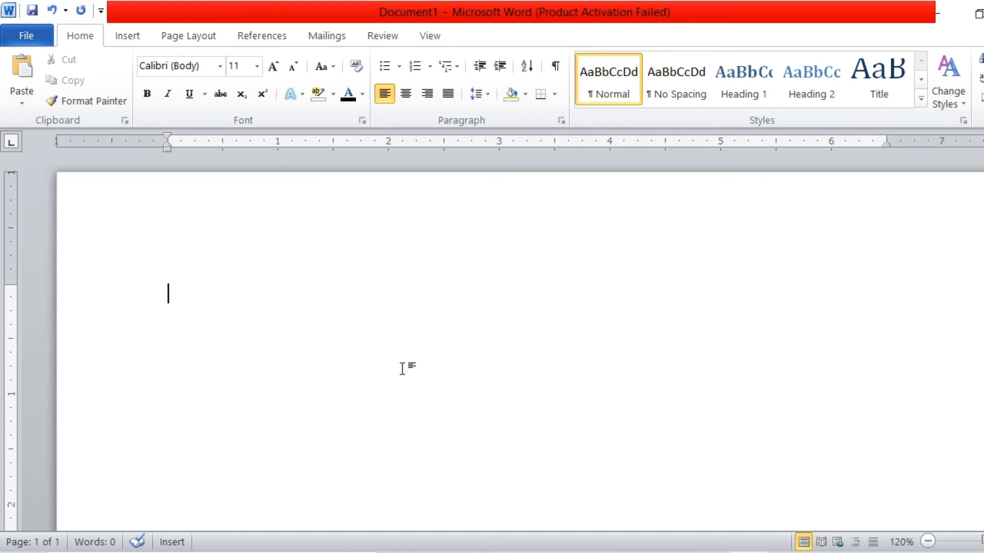
pyautogui.write('NAME ')
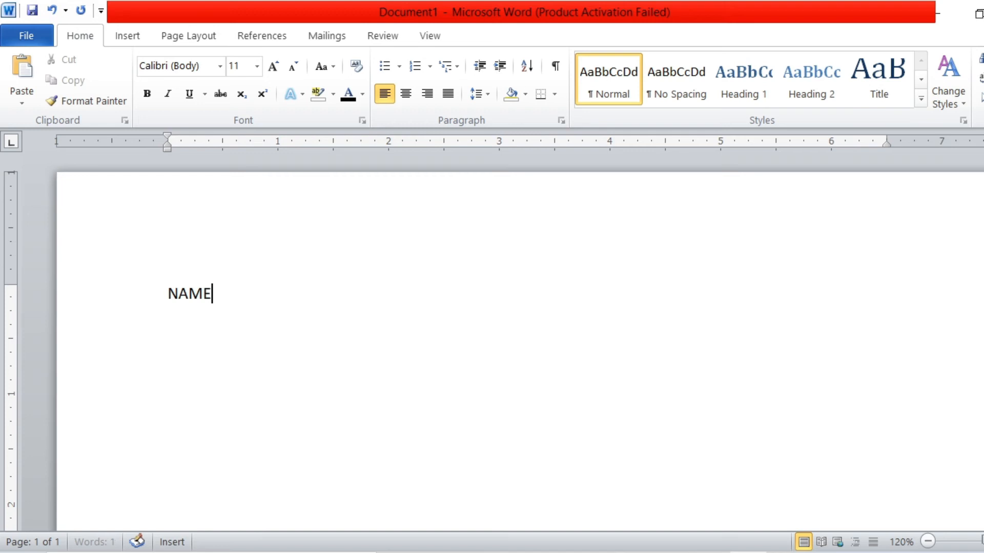
pyautogui.write('OF F')
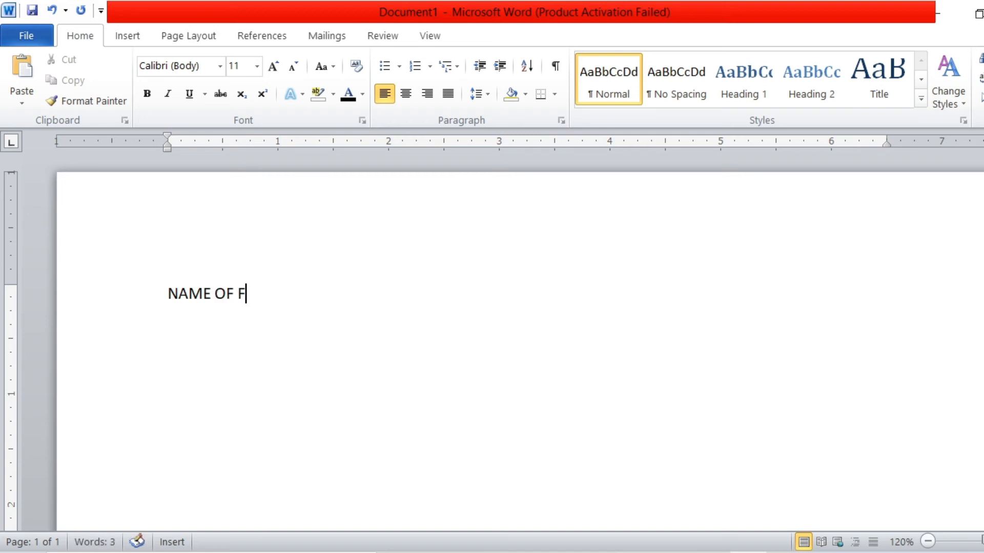
pyautogui.write('IVE ANIMALS')
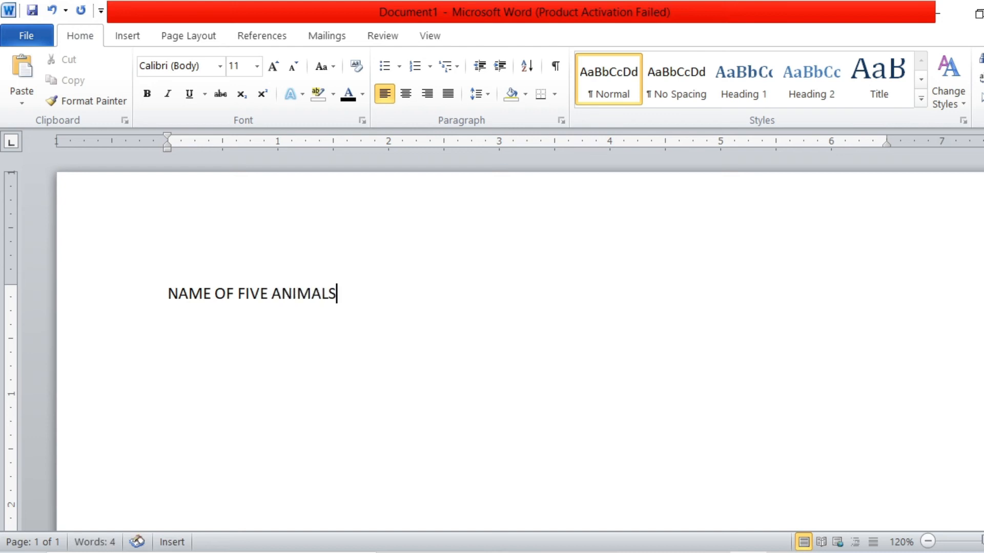
# Step: List COW, GOAT, DOG, CAT and LION on separate lines below the heading, with a blank line above COW
pyautogui.press('Return')
pyautogui.write('COW')
pyautogui.write('GOAT')
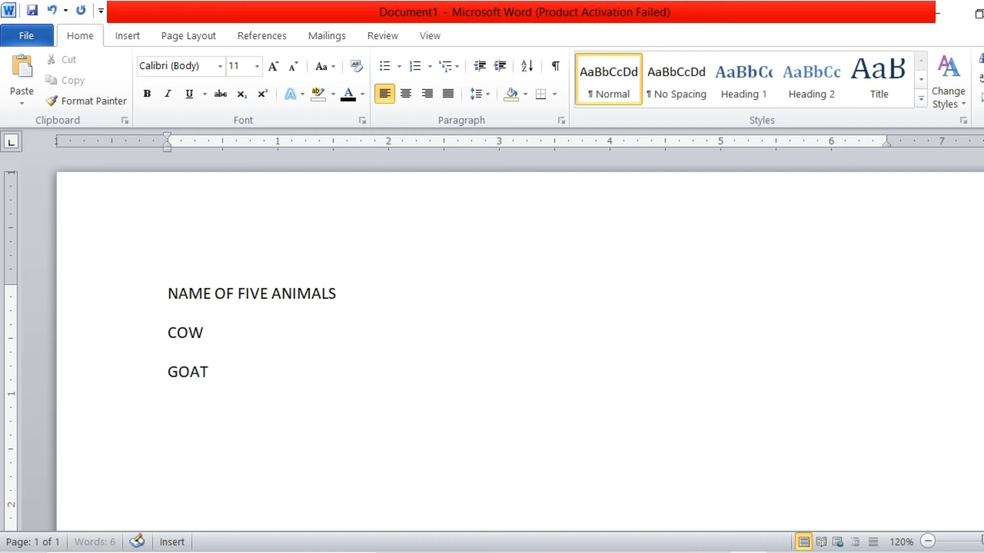
pyautogui.press('Return')
pyautogui.write('H')
pyautogui.press('BackSpace')
pyautogui.press('BackSpace')
pyautogui.press('Return')
pyautogui.write('DOG')
pyautogui.press('Return')
pyautogui.write('CAT')
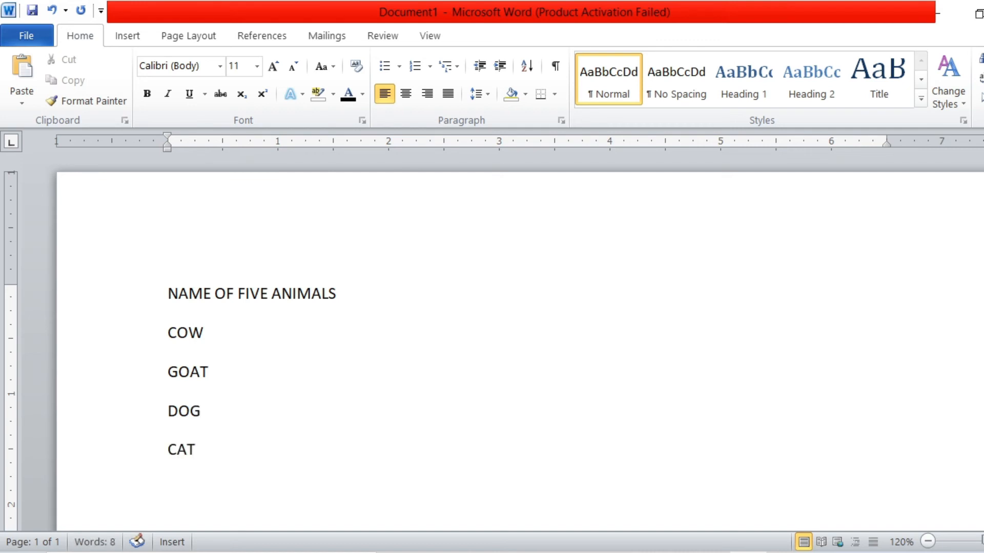
pyautogui.press('Return')
pyautogui.write('LION')
pyautogui.click(167, 332)
pyautogui.press('Return')
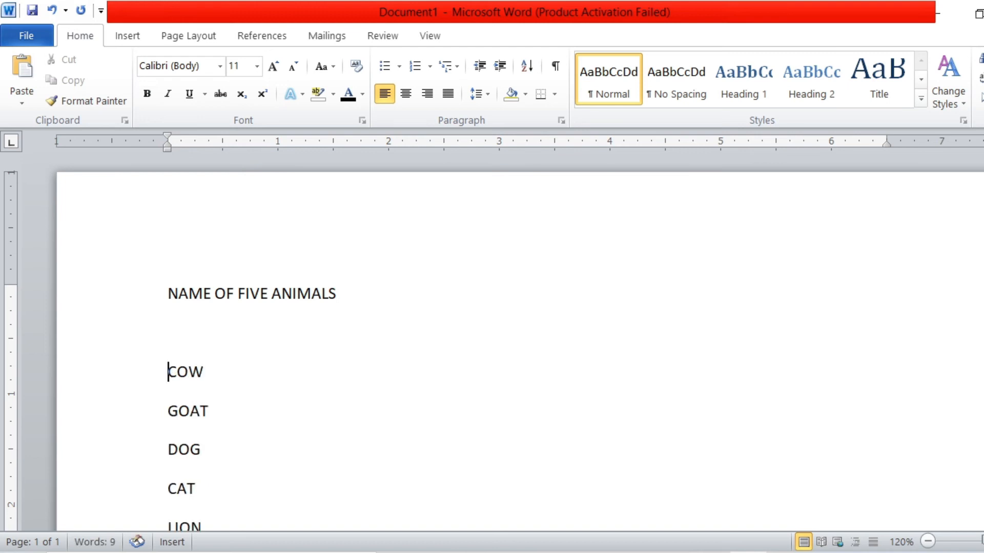
# Step: Number the five animal lines from COW to LION with the A. B. C. format
pyautogui.scroll(-2, 512, 349)
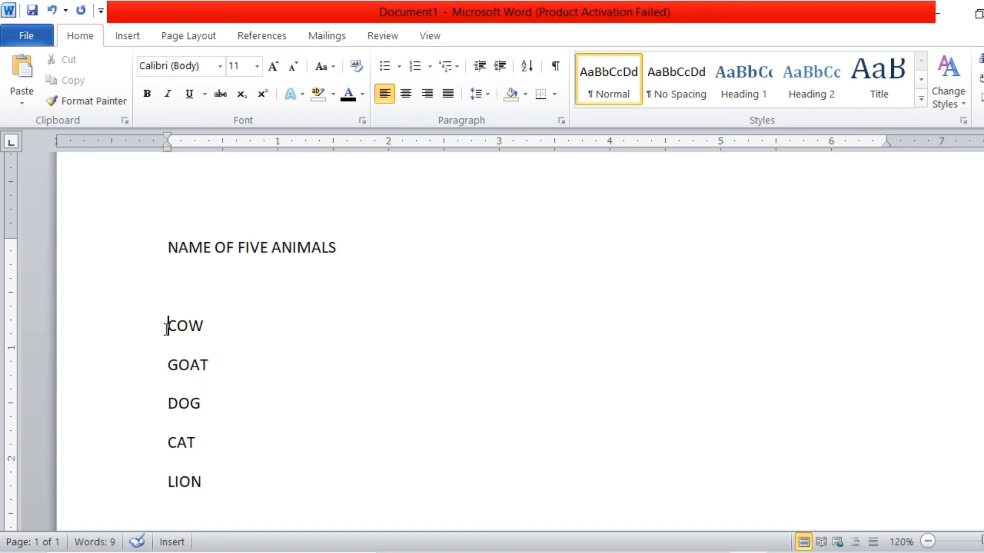
pyautogui.moveTo(167, 328); pyautogui.dragTo(221, 478)
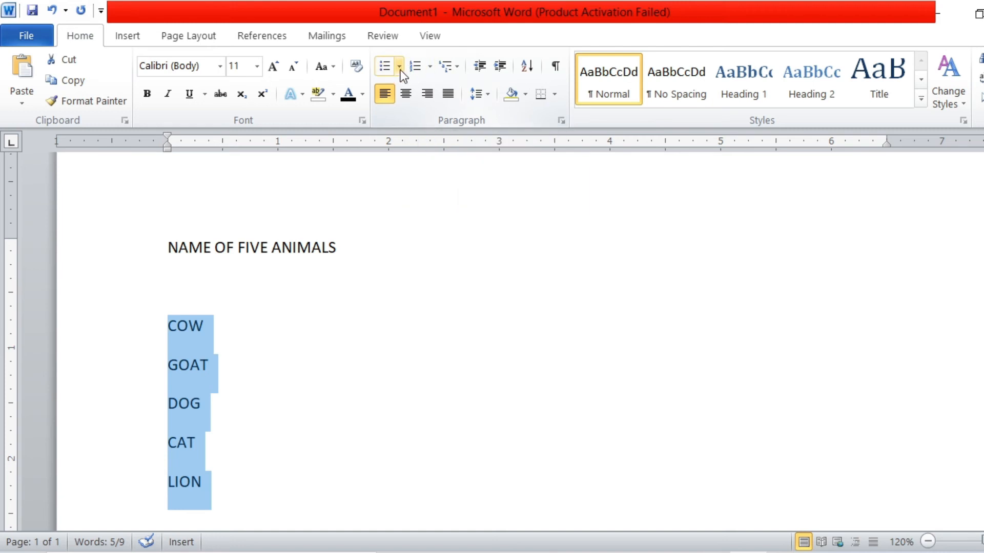
pyautogui.click(430, 68)
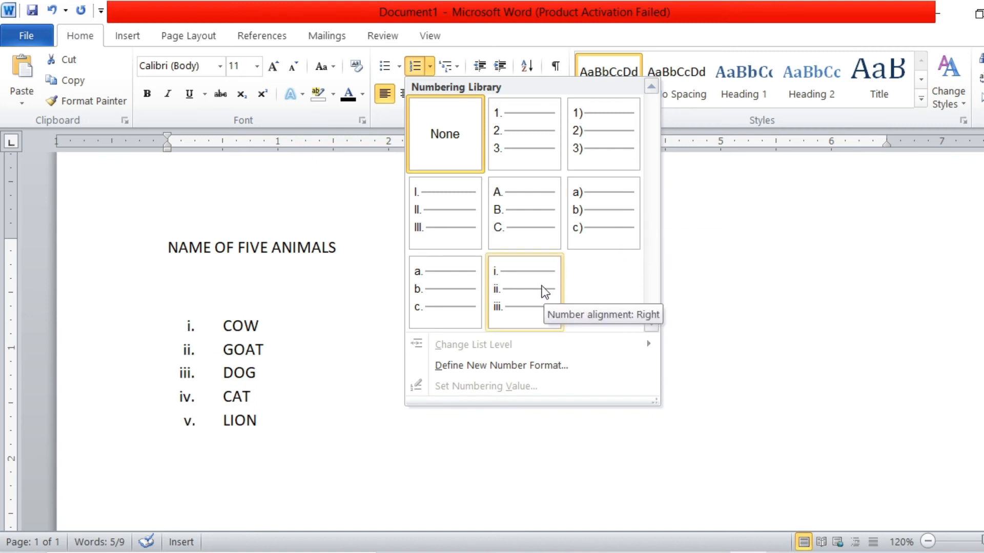
pyautogui.click(538, 235)
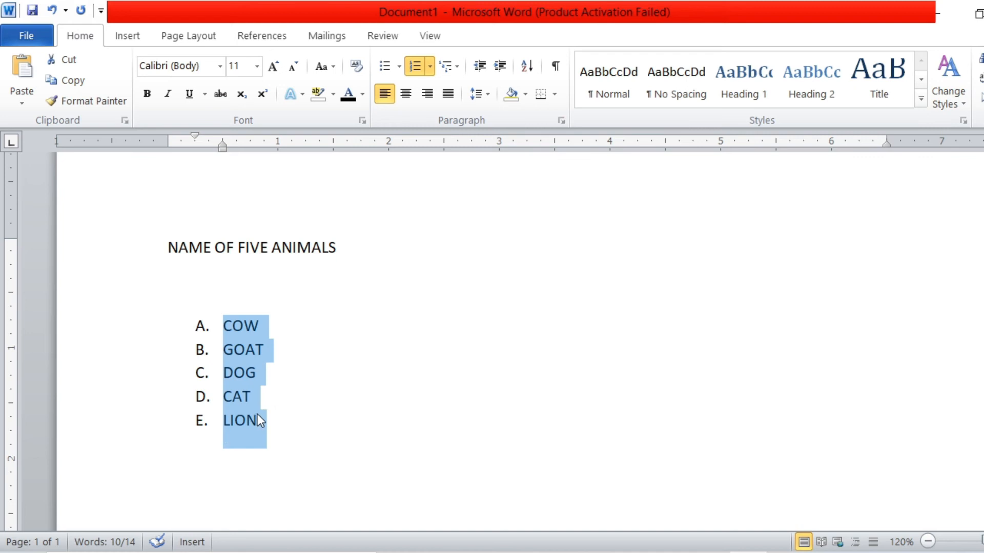
# Step: Add TIGER as a new list item after LION, followed by an empty item
pyautogui.click(270, 422)
pyautogui.press('Return')
pyautogui.write('TIGER')
pyautogui.press('Return')
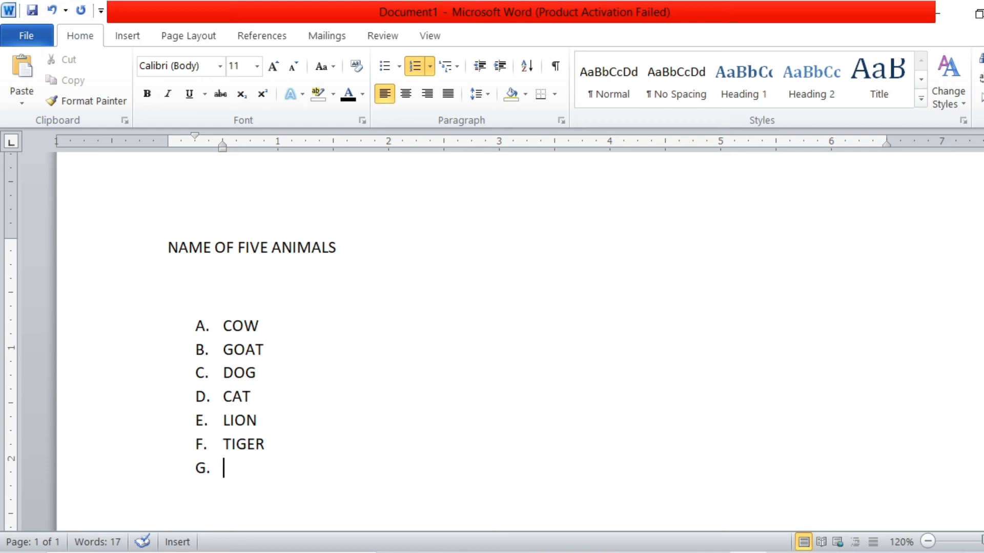
# Step: Change the numbering of the items from COW to TIGER to the 1. 2. 3. format
pyautogui.moveTo(222, 465); pyautogui.dragTo(212, 322)
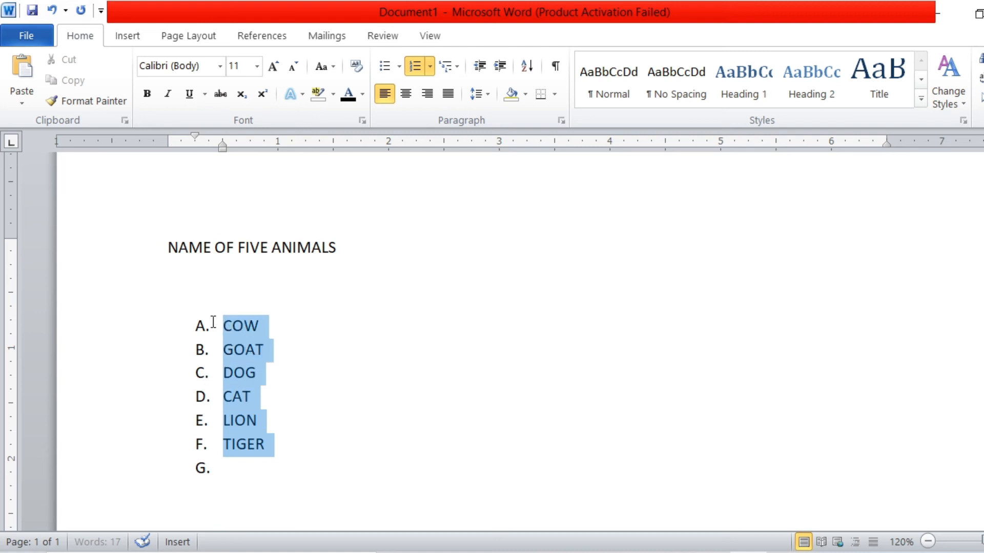
pyautogui.click(430, 66)
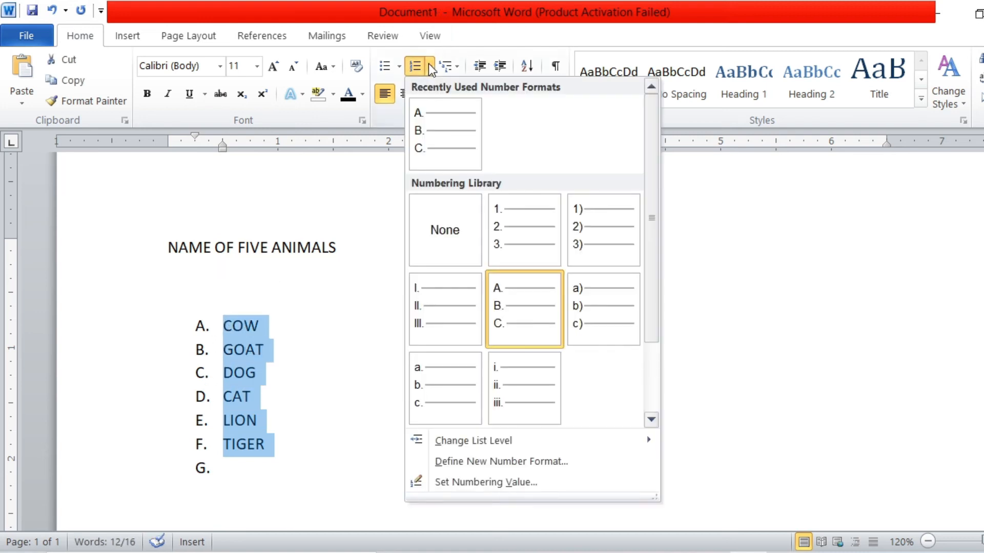
pyautogui.click(530, 226)
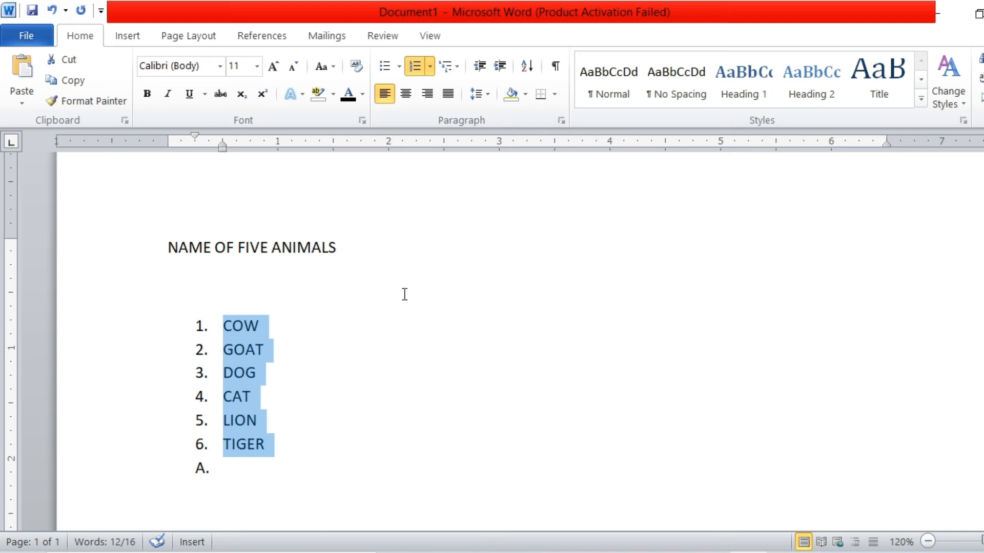
# Step: Delete the numbered animal list below the NAME OF FIVE ANIMALS heading
pyautogui.press('BackSpace')
pyautogui.press('BackSpace')
pyautogui.press('BackSpace')
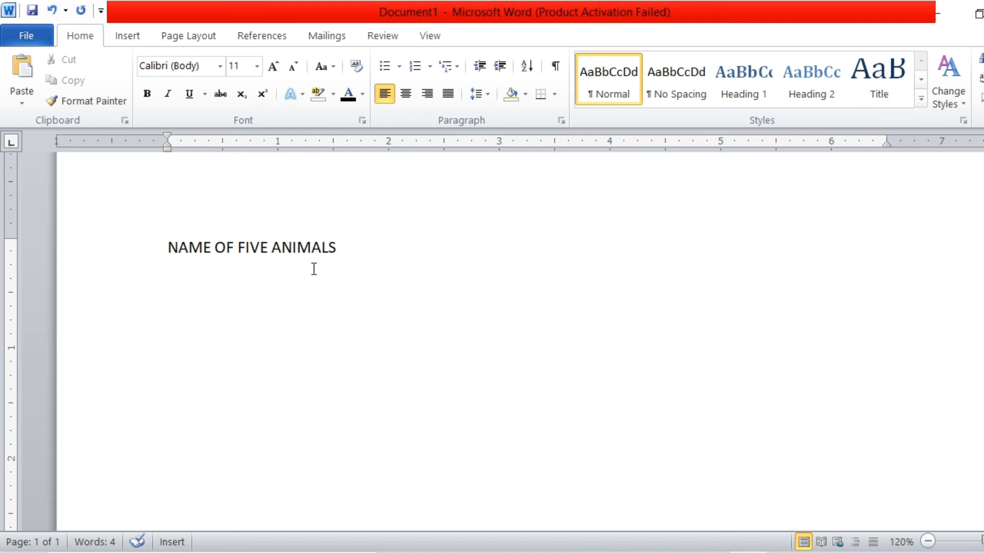
# Step: Start a bulleted list with solid round bullets below the heading and enter GOAT and COW as its first items
pyautogui.click(401, 65)
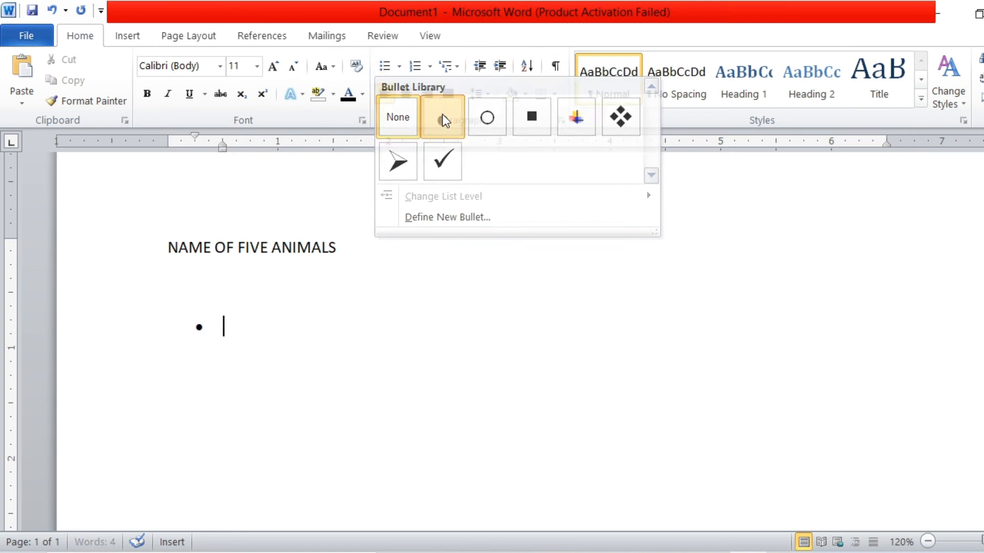
pyautogui.click(444, 120)
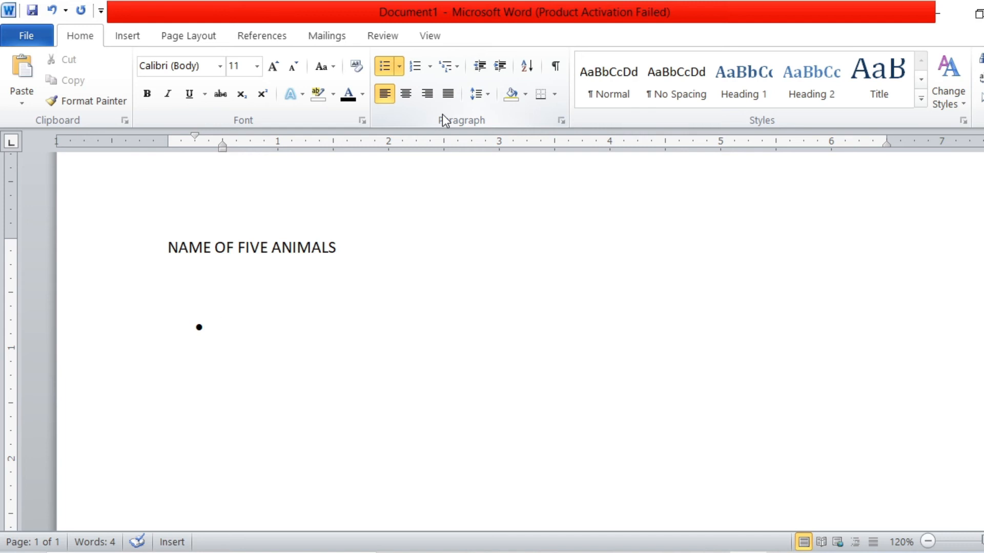
pyautogui.write('GOAT')
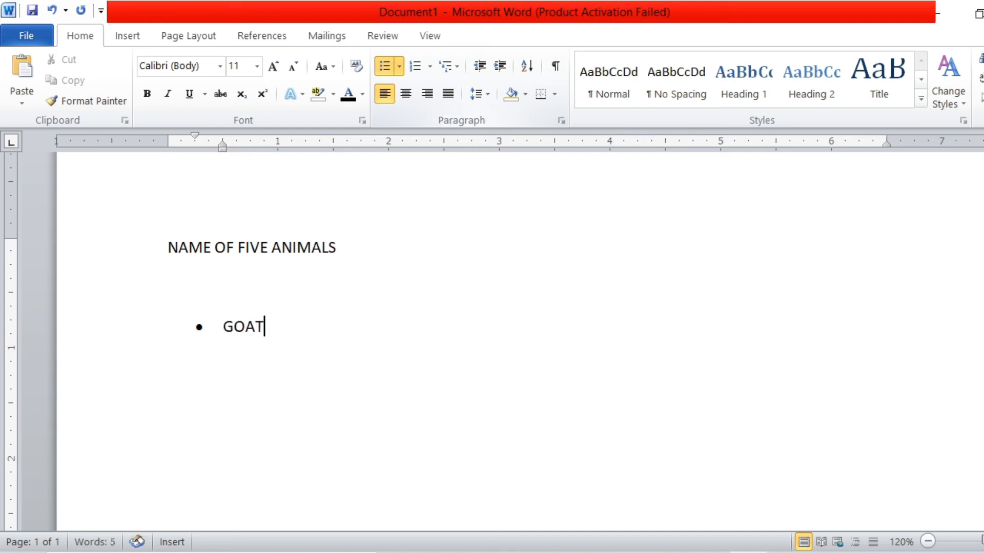
pyautogui.press('Return')
pyautogui.write('COW')
pyautogui.press('Return')
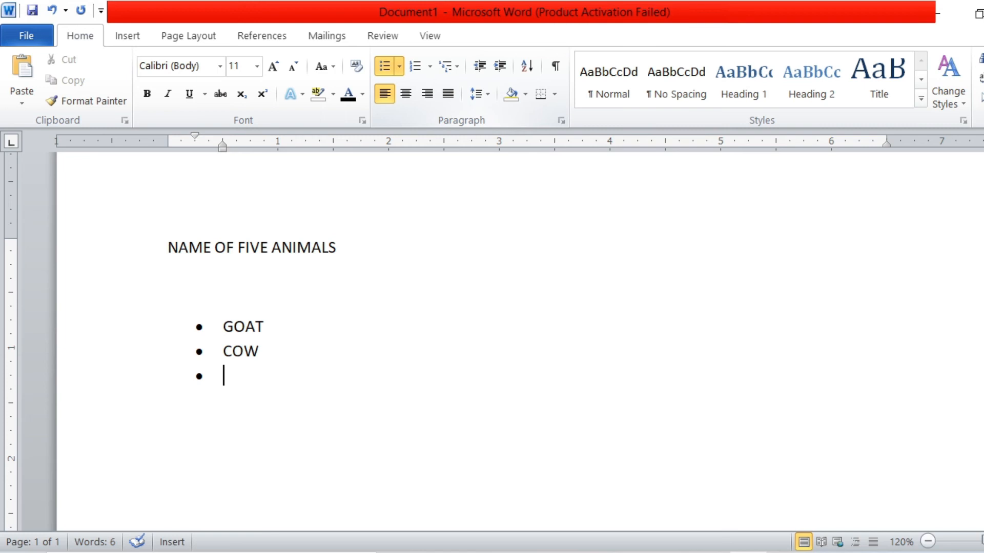
# Step: Add RABBIT, LION and PANDA to the bulleted list, followed by an empty item
pyautogui.write('RAB')
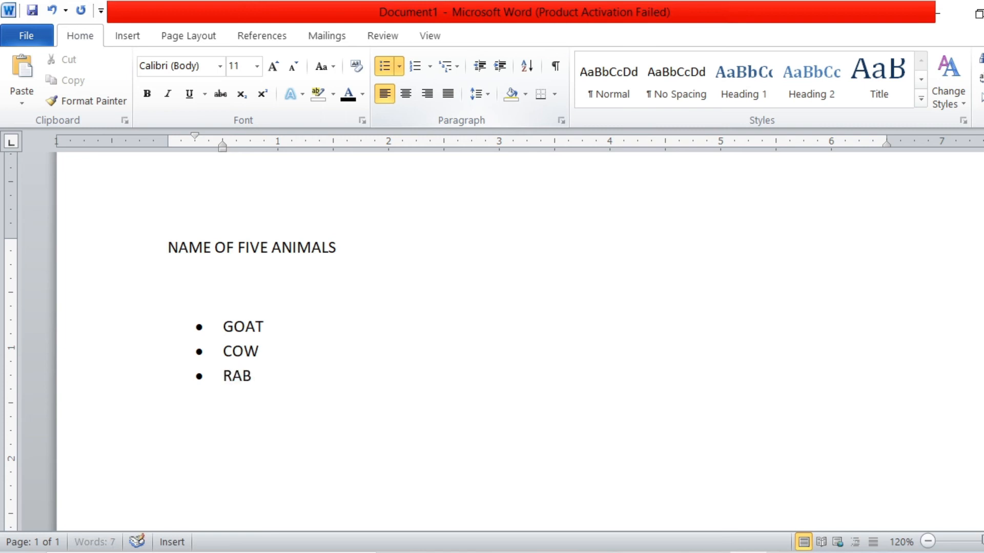
pyautogui.write('BIT')
pyautogui.press('Return')
pyautogui.write('LION')
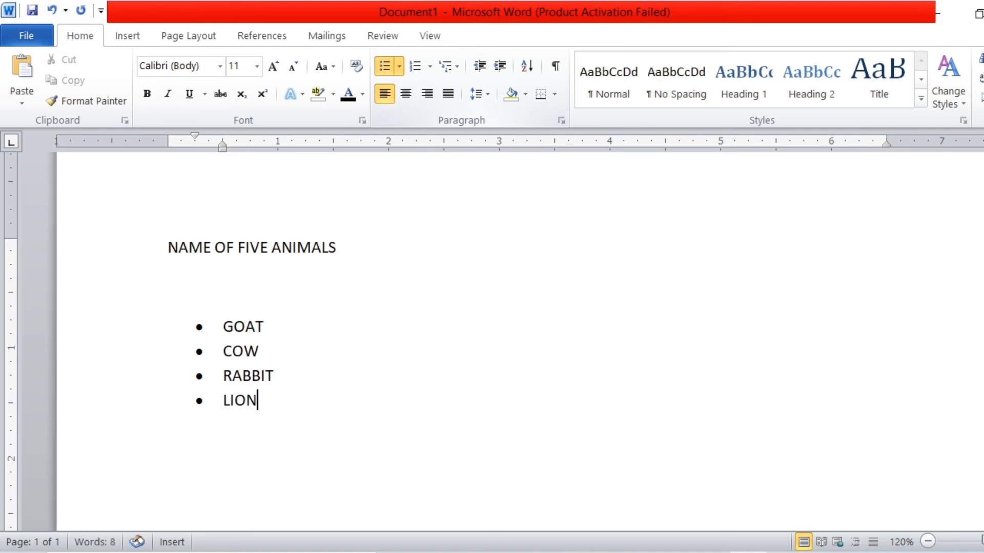
pyautogui.press('Return')
pyautogui.write('PANDA')
pyautogui.press('Return')
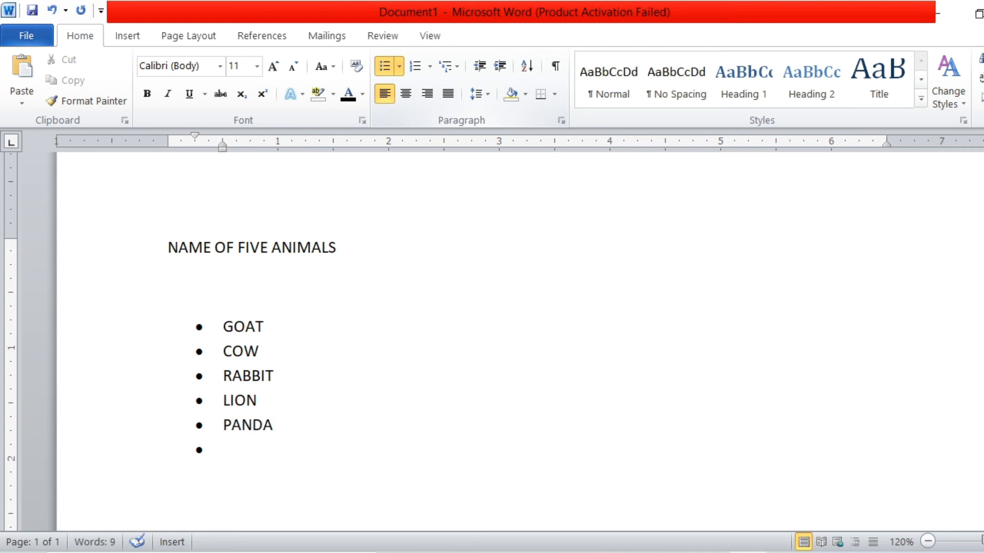
# Step: Change the bullets of the items from GOAT to PANDA to check marks
pyautogui.moveTo(223, 326); pyautogui.dragTo(302, 429)
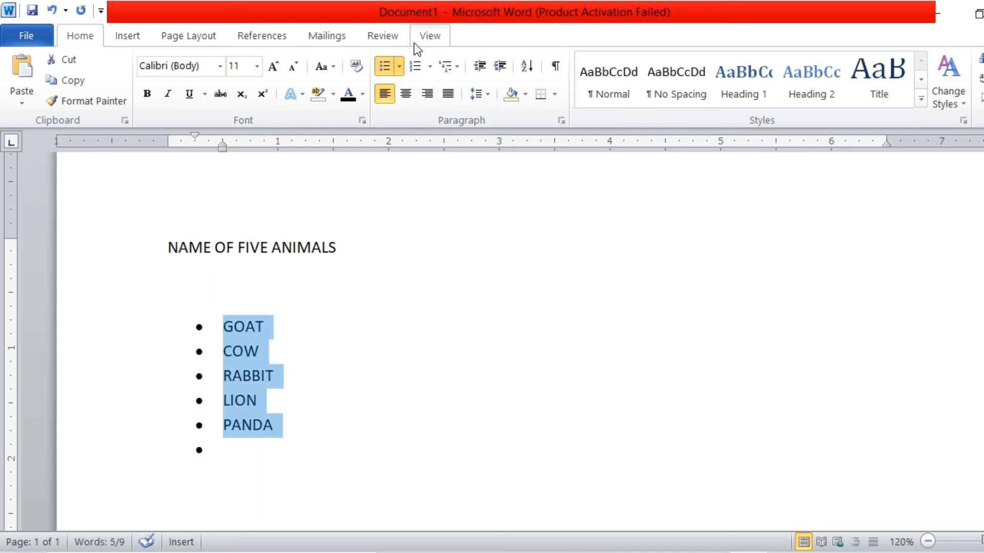
pyautogui.click(400, 67)
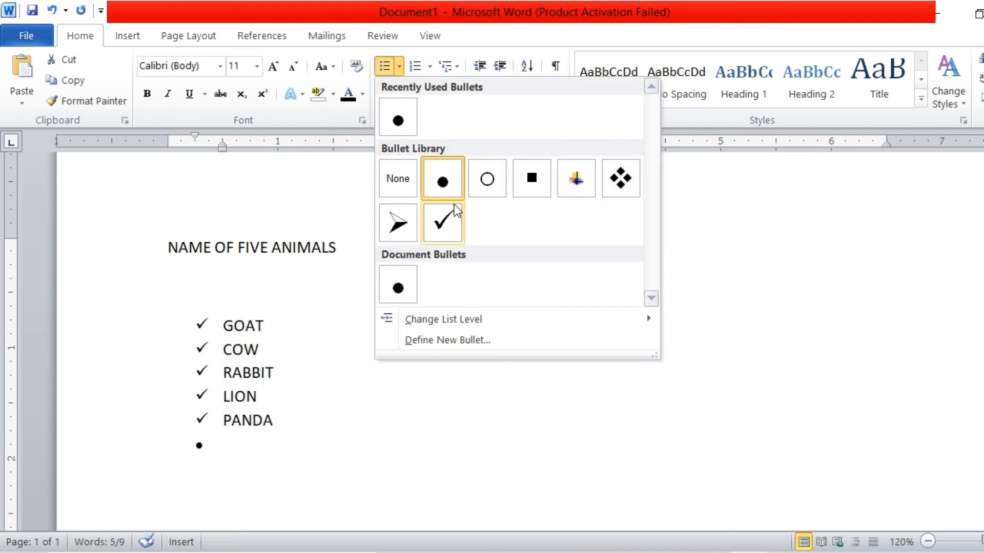
pyautogui.click(444, 226)
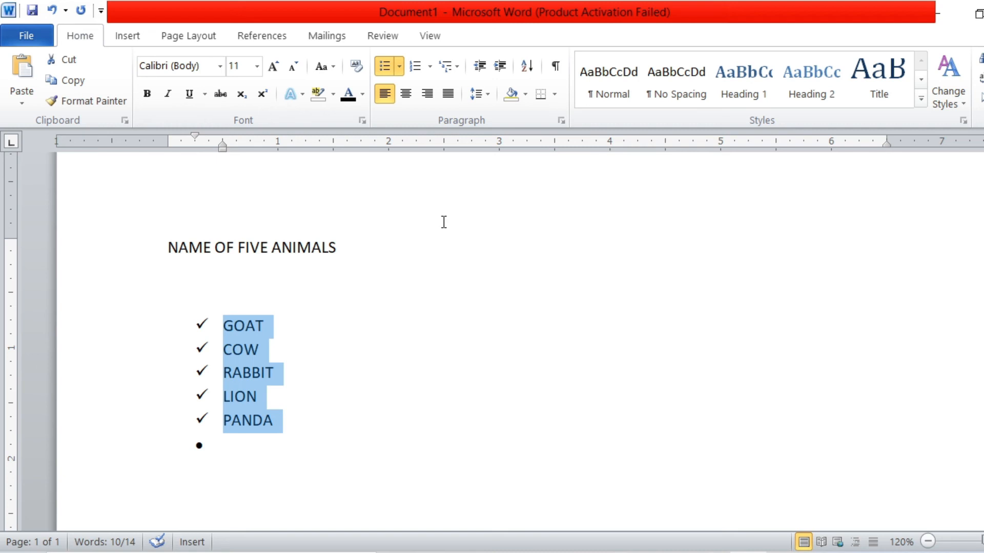
# Step: Delete the bulleted list and the blank line above it, leaving one empty line below the heading
pyautogui.press('BackSpace')
pyautogui.press('BackSpace')
pyautogui.press('BackSpace')
pyautogui.press('BackSpace')
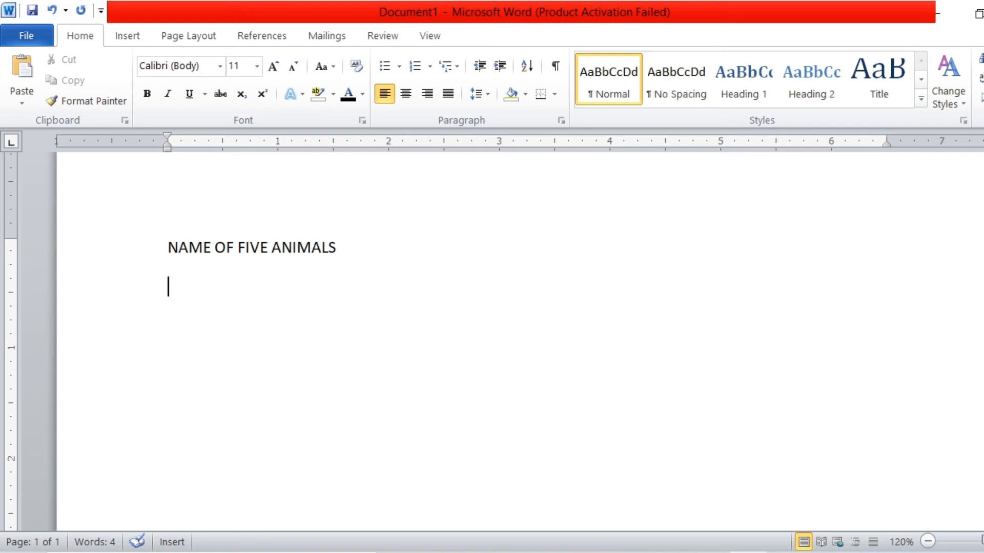
pyautogui.write('QNO')
pyautogui.press('BackSpace')
pyautogui.press('BackSpace')
pyautogui.press('BackSpace')
# Step: Start a list in the 1. 2. 3. format with the first item "WHAT IS THE NAME OF YOUR STATE."
pyautogui.click(429, 69)
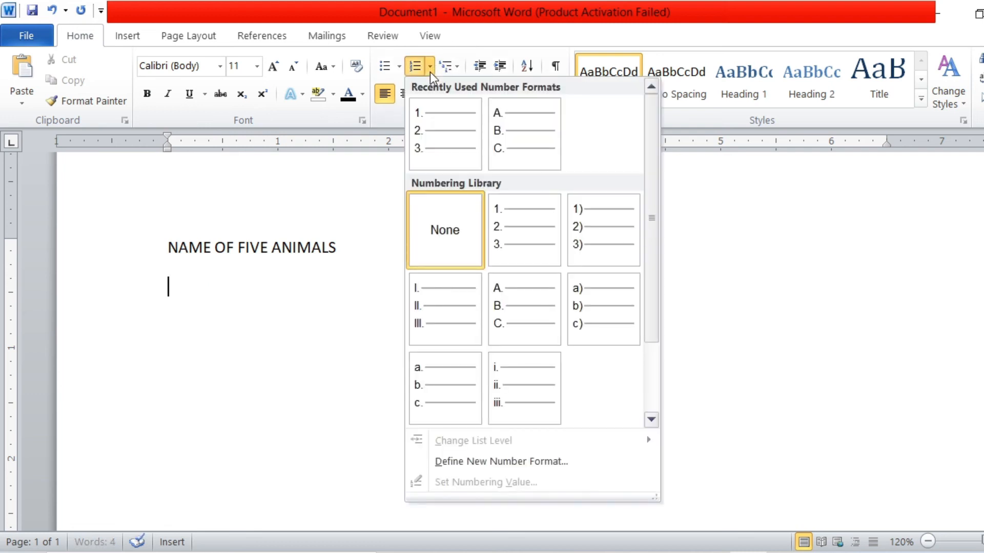
pyautogui.click(429, 119)
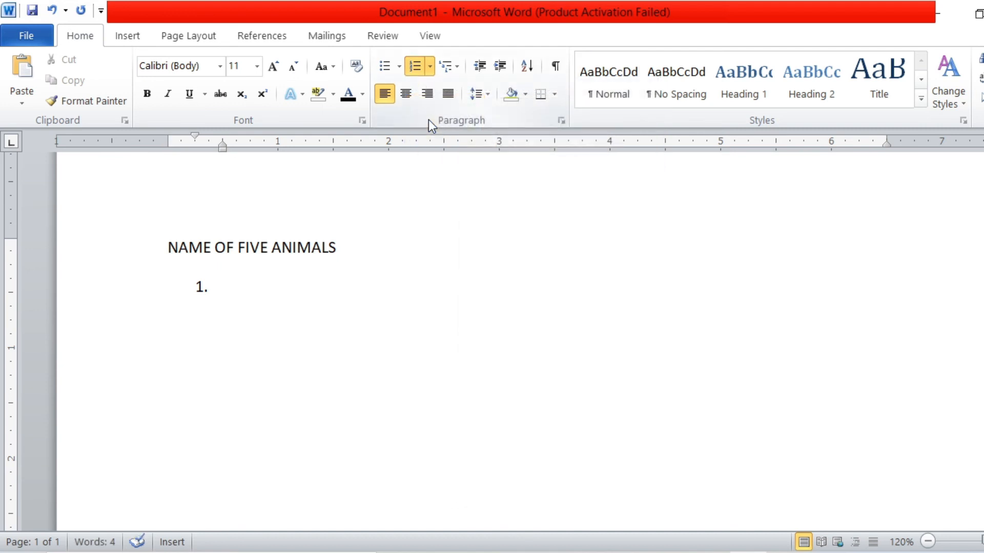
pyautogui.write('WHAT')
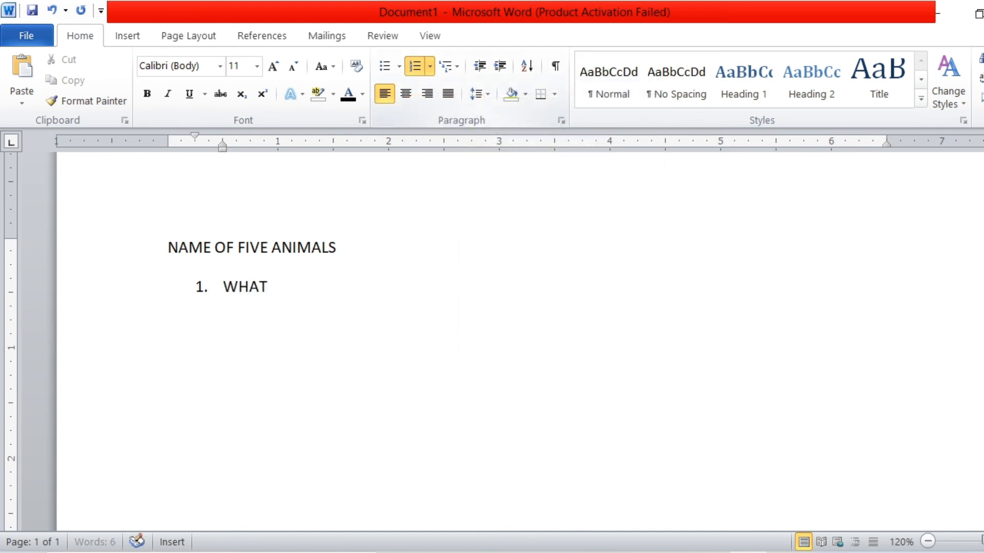
pyautogui.write(' IS YOUR')
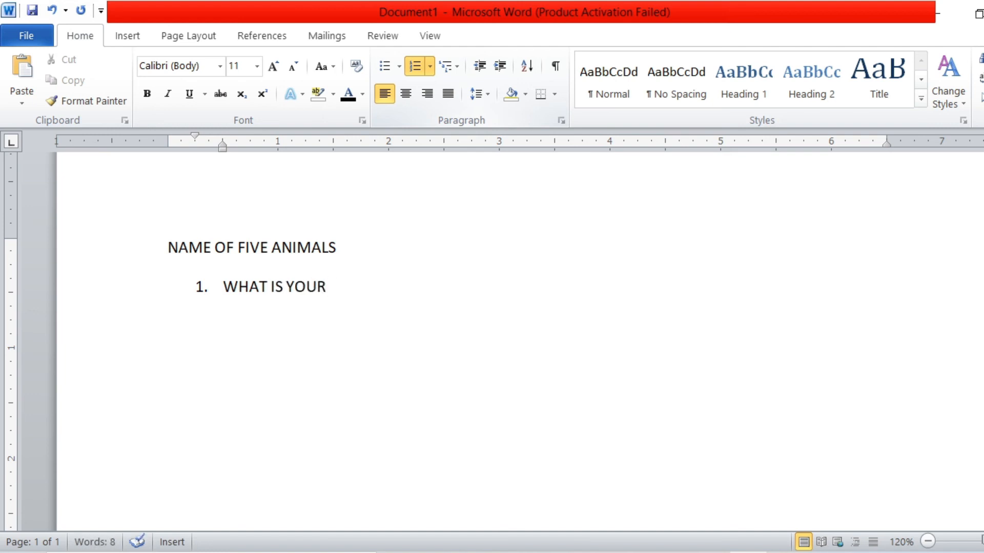
pyautogui.press('BackSpace')
pyautogui.press('BackSpace')
pyautogui.press('BackSpace')
pyautogui.press('BackSpace')
pyautogui.press('BackSpace')
pyautogui.write('THE NAME OF YOUR STATE')
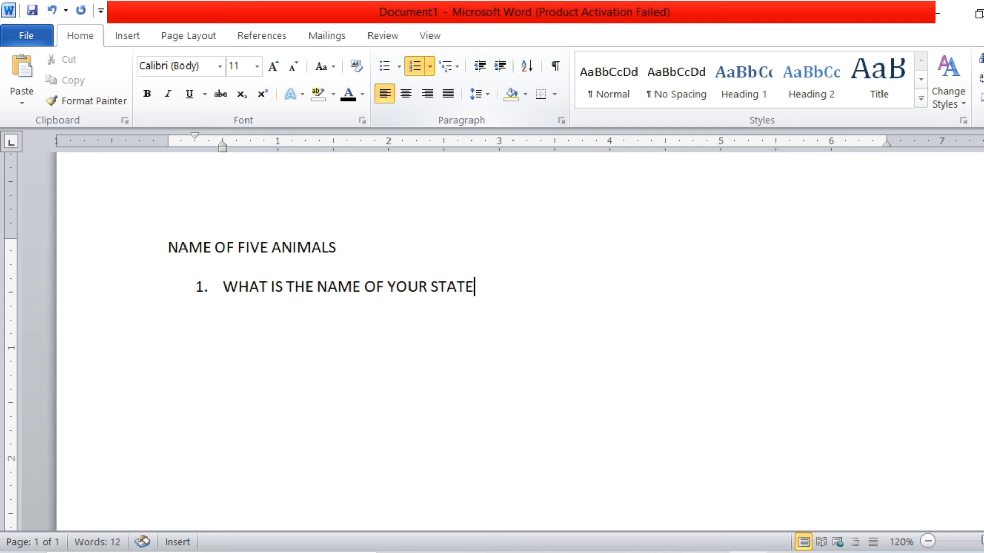
pyautogui.write('.')
# Step: Add ASSAM, MAHARASTRA, GOA and PUNJAB as second-level items a. to d. under the first question
pyautogui.press('Return')
pyautogui.press('Tab')
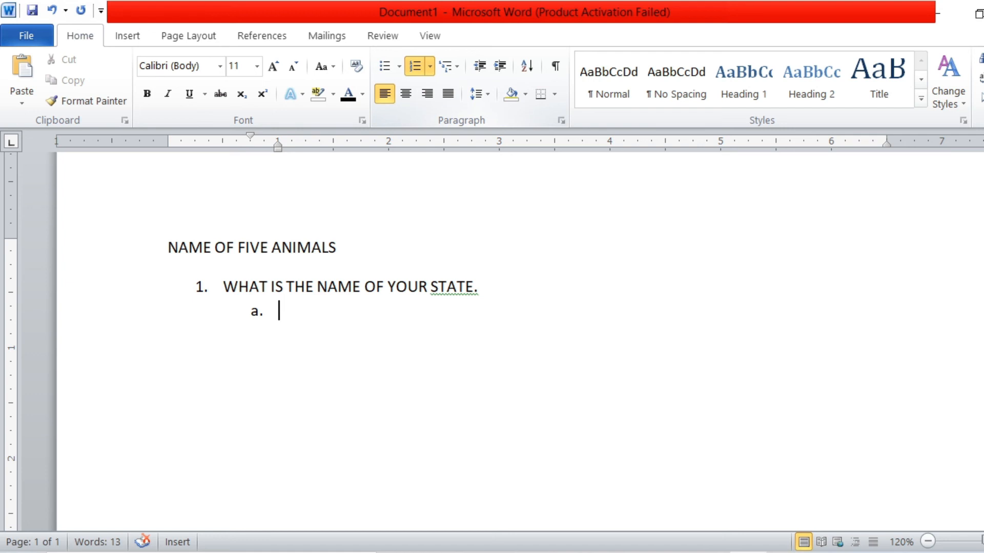
pyautogui.write('ASSA')
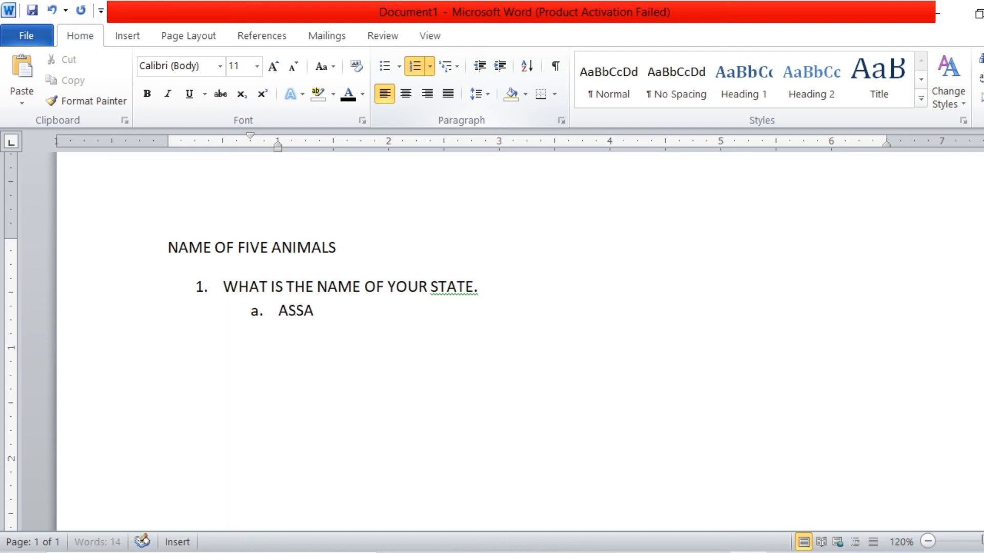
pyautogui.write('M')
pyautogui.press('Return')
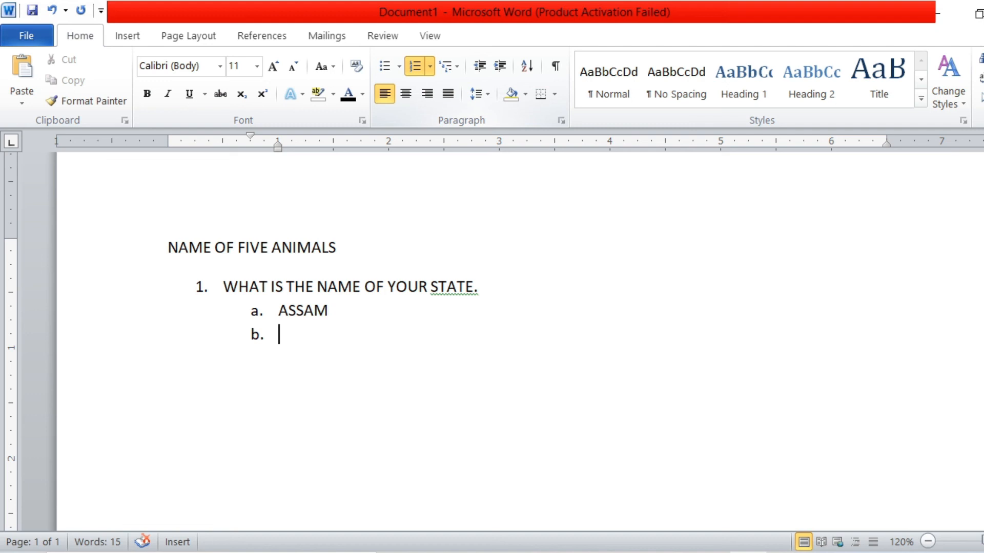
pyautogui.write('MAHARASTRA')
pyautogui.press('Return')
pyautogui.write('GOA')
pyautogui.press('Return')
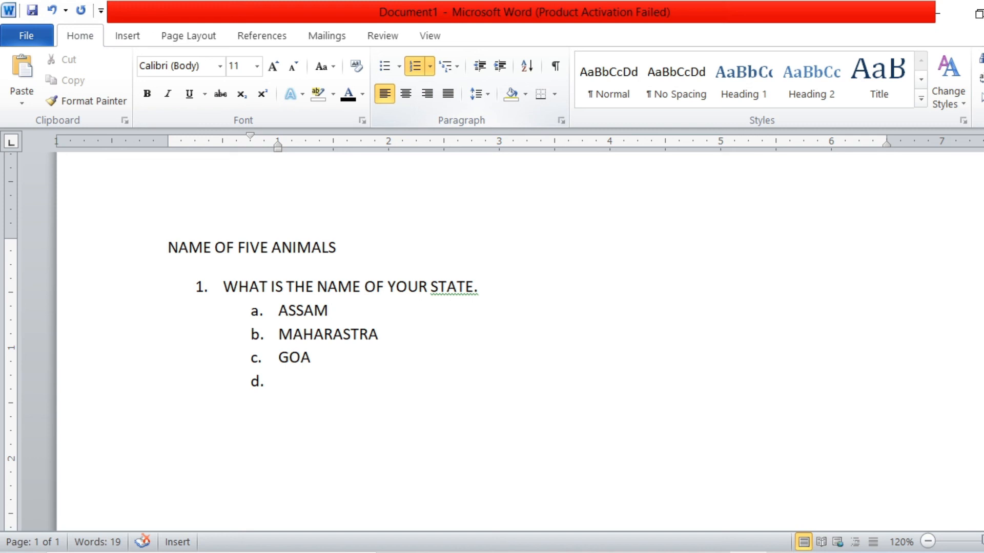
pyautogui.write('PUNJAB')
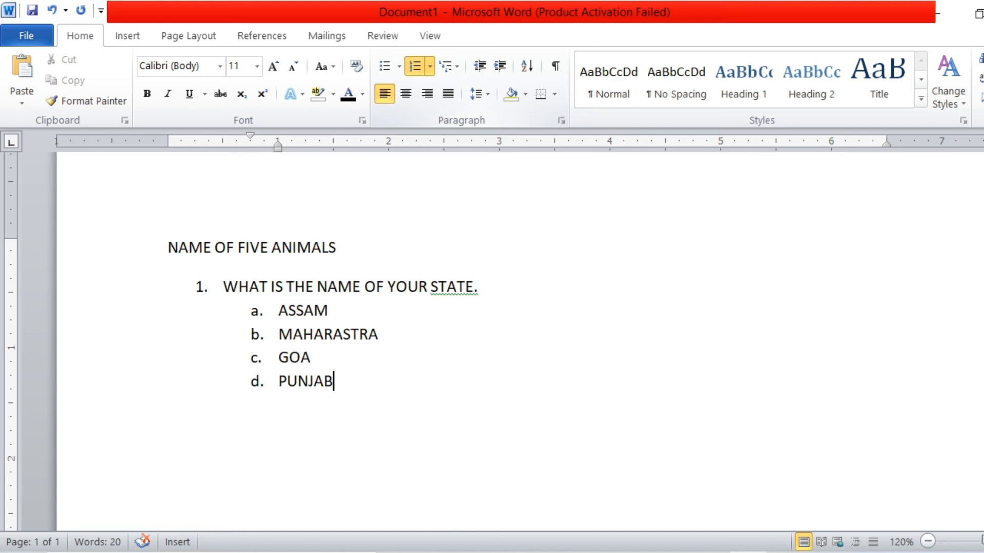
# Step: Return to the top list level and enter "WHAT IS INDIA'S NATIONAL ANIMAL" as the second question
pyautogui.press('Return')
pyautogui.hotkey('shift', 'Tab')
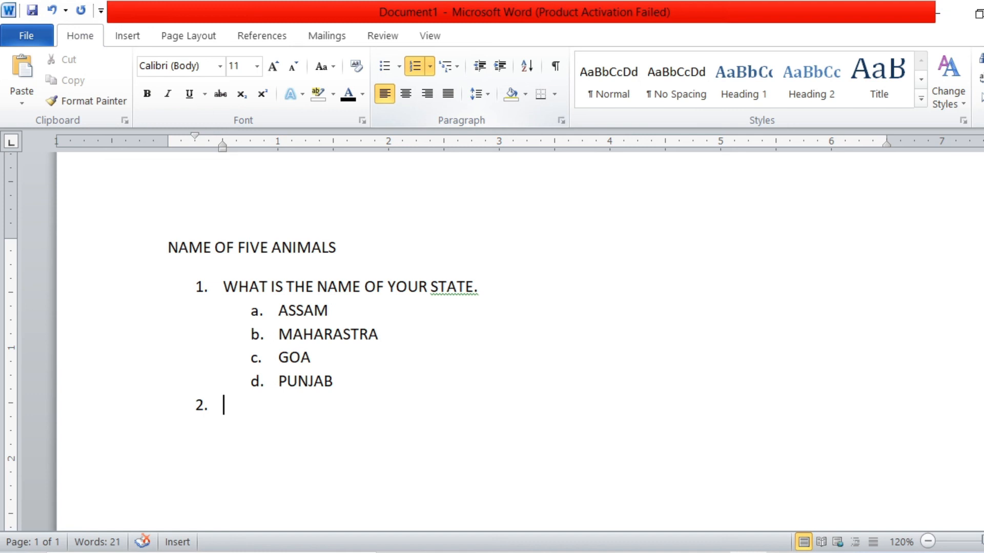
pyautogui.write('WHAT IS INDIAN')
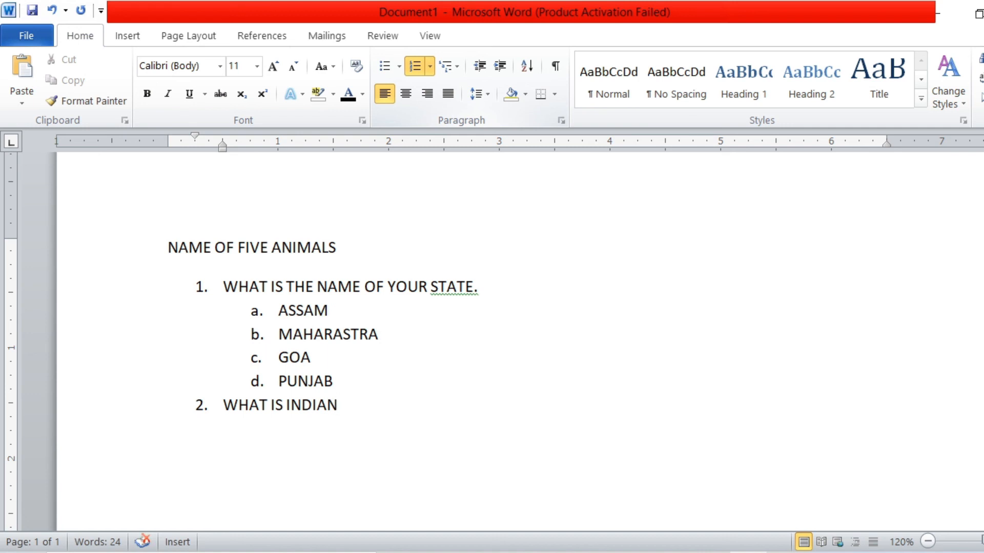
pyautogui.press('BackSpace')
pyautogui.write("'S")
pyautogui.write(' NATI')
pyautogui.write('ONAL ANI')
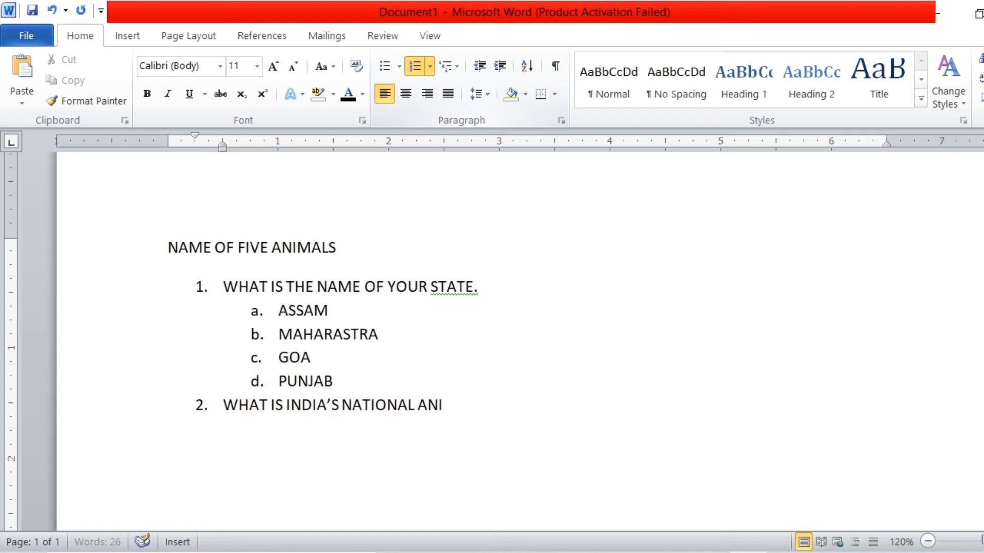
pyautogui.write('MAL')
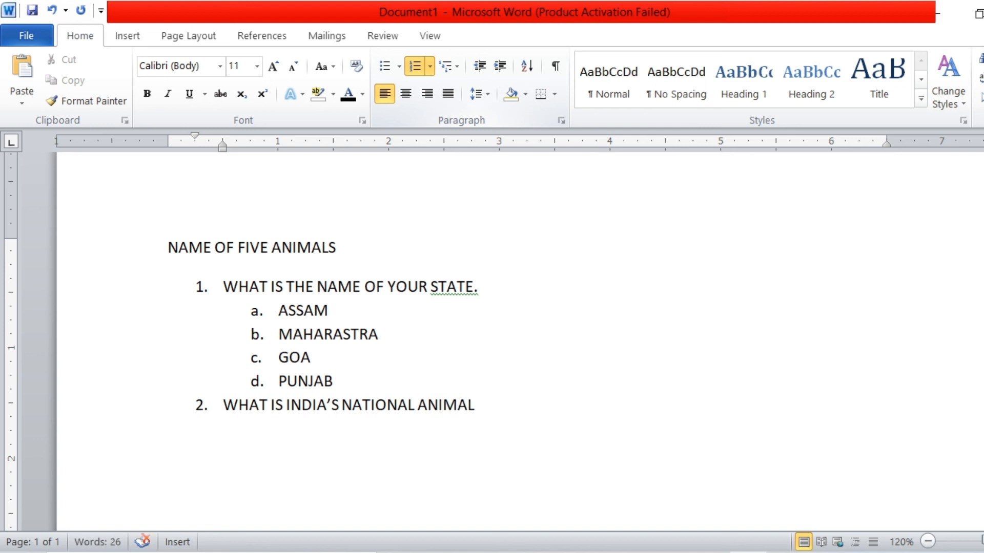
# Step: Add LION and TIGER as second-level items a. and b. under the second question
pyautogui.press('Return')
pyautogui.press('Tab')
pyautogui.write('D')
pyautogui.press('BackSpace')
pyautogui.write('LION')
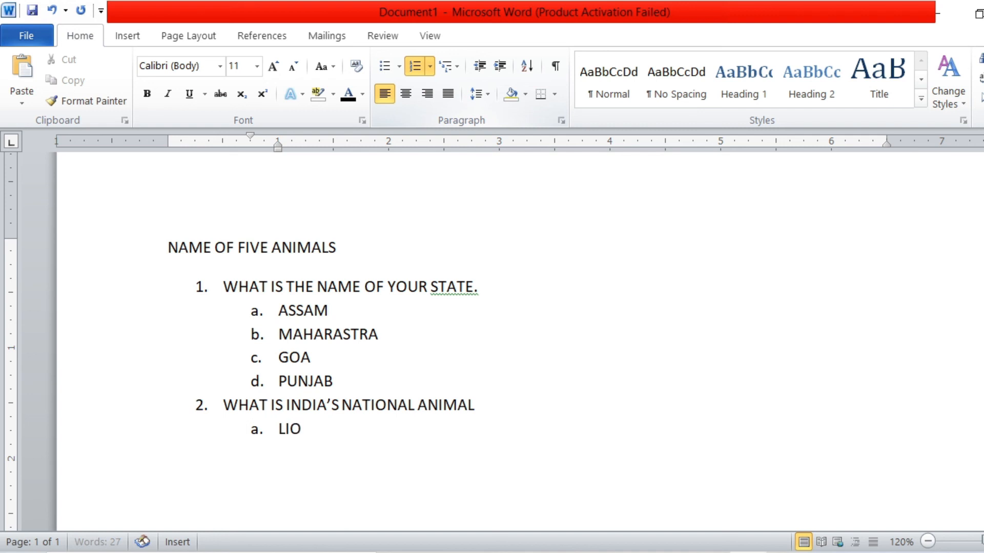
pyautogui.press('Return')
pyautogui.write('TIGET')
pyautogui.press('Return')
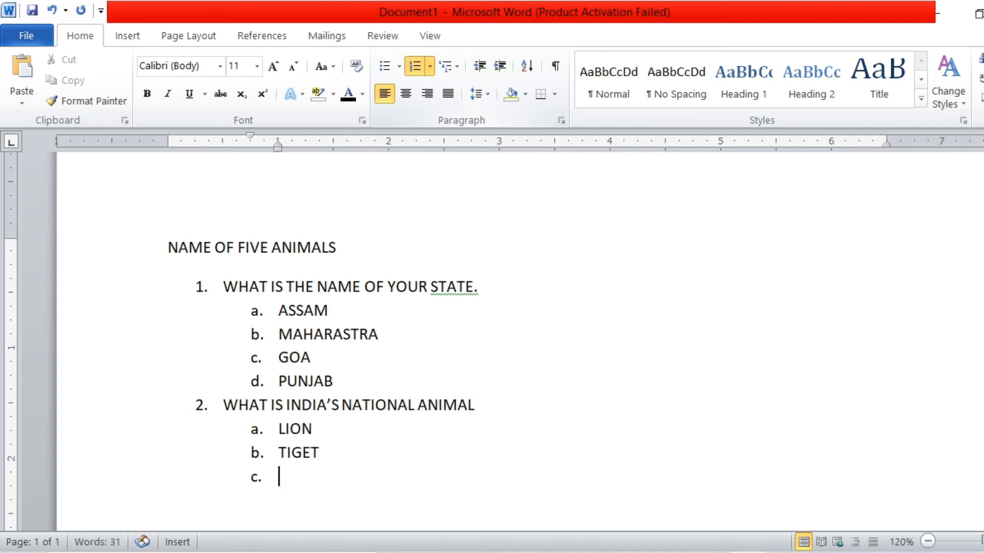
pyautogui.press('Return')
pyautogui.press('BackSpace')
pyautogui.press('BackSpace')
pyautogui.write('R')
# Step: Add ELEPHANT and COW as items c. and d. of the second question, followed by an empty top-level item
pyautogui.press('Return')
pyautogui.write('ELEPHANT')
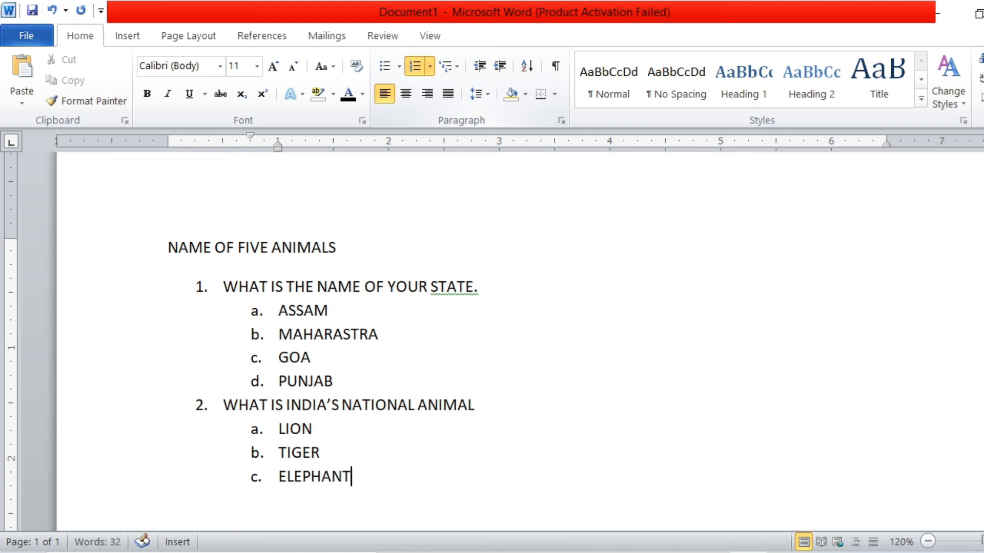
pyautogui.press('Return')
pyautogui.write('COW')
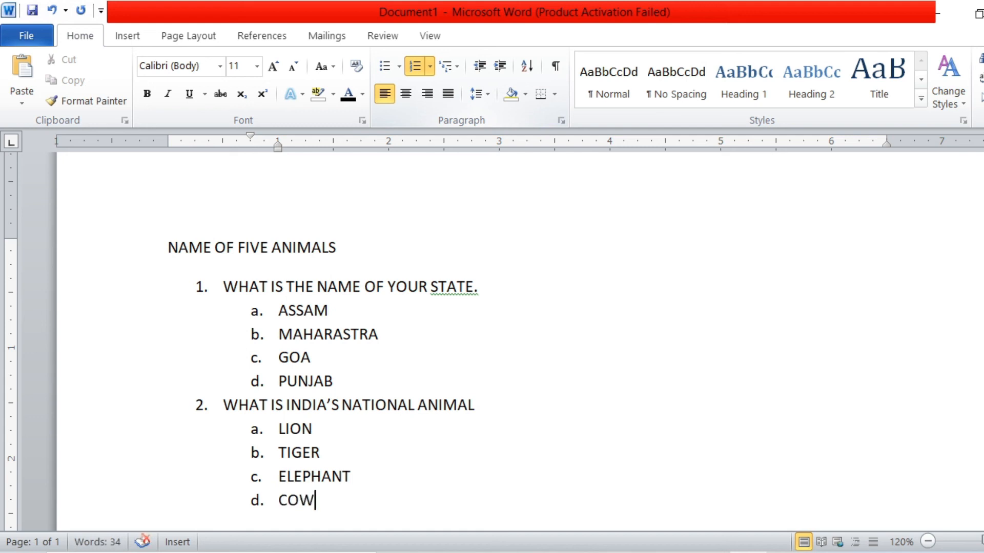
pyautogui.press('Return')
pyautogui.hotkey('shift', 'Tab')
# Step: Delete the entire question list and the NAME OF FIVE ANIMALS heading, leaving the document empty
pyautogui.press('BackSpace')
pyautogui.press('BackSpace')
pyautogui.press('BackSpace')
pyautogui.press('BackSpace')
pyautogui.press('BackSpace')
pyautogui.press('BackSpace')
pyautogui.press('BackSpace')
pyautogui.press('BackSpace')
pyautogui.press('BackSpace')
pyautogui.press('BackSpace')
pyautogui.press('BackSpace')
pyautogui.press('BackSpace')
pyautogui.press('BackSpace')
pyautogui.press('BackSpace')
pyautogui.press('BackSpace')
pyautogui.press('BackSpace')
pyautogui.press('BackSpace')
pyautogui.press('BackSpace')
pyautogui.press('BackSpace')
pyautogui.press('BackSpace')
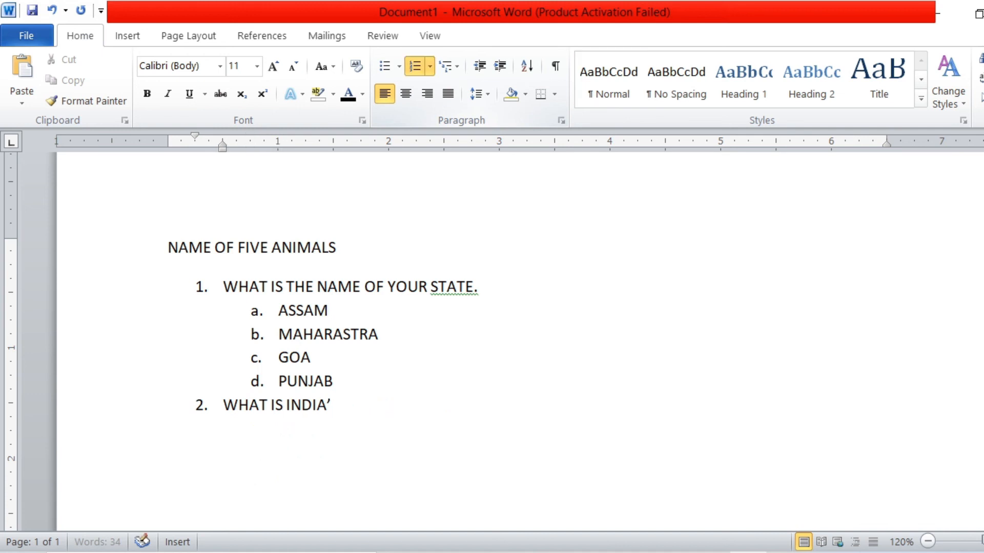
pyautogui.press('BackSpace')
pyautogui.press('BackSpace')
pyautogui.press('BackSpace')
pyautogui.press('BackSpace')
pyautogui.press('BackSpace')
pyautogui.press('BackSpace')
pyautogui.press('BackSpace')
pyautogui.press('BackSpace')
pyautogui.press('BackSpace')
pyautogui.press('BackSpace')
pyautogui.press('BackSpace')
pyautogui.press('BackSpace')
pyautogui.press('BackSpace')
pyautogui.press('BackSpace')
pyautogui.press('BackSpace')
pyautogui.press('BackSpace')
pyautogui.press('BackSpace')
pyautogui.press('BackSpace')
pyautogui.press('BackSpace')
pyautogui.press('BackSpace')
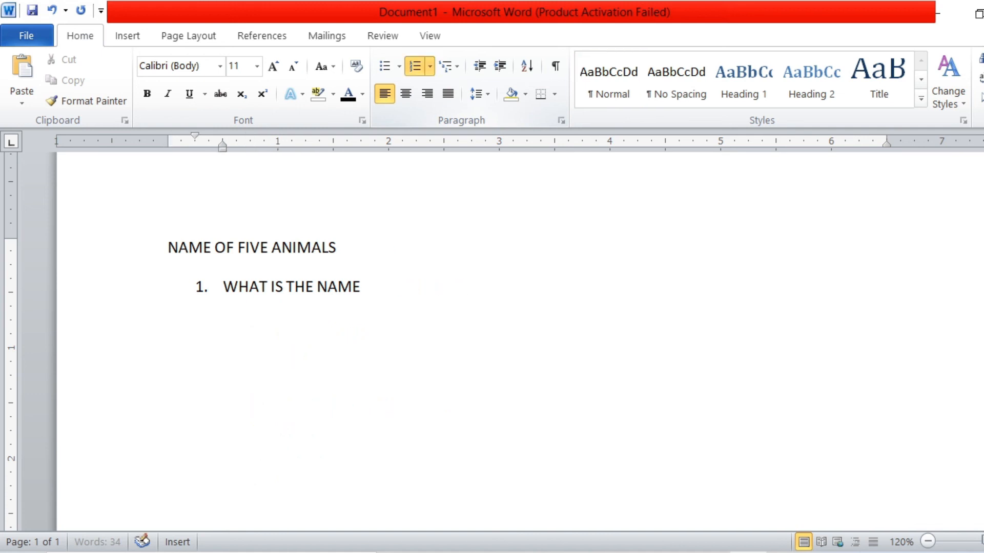
pyautogui.press('BackSpace')
pyautogui.press('BackSpace')
pyautogui.press('BackSpace')
pyautogui.press('BackSpace')
pyautogui.press('BackSpace')
pyautogui.press('BackSpace')
pyautogui.press('BackSpace')
pyautogui.press('BackSpace')
pyautogui.press('BackSpace')
pyautogui.press('BackSpace')
pyautogui.press('BackSpace')
pyautogui.press('BackSpace')
pyautogui.press('BackSpace')
pyautogui.press('BackSpace')
pyautogui.press('BackSpace')
pyautogui.press('BackSpace')
pyautogui.press('BackSpace')
pyautogui.press('BackSpace')
pyautogui.press('BackSpace')
pyautogui.press('BackSpace')
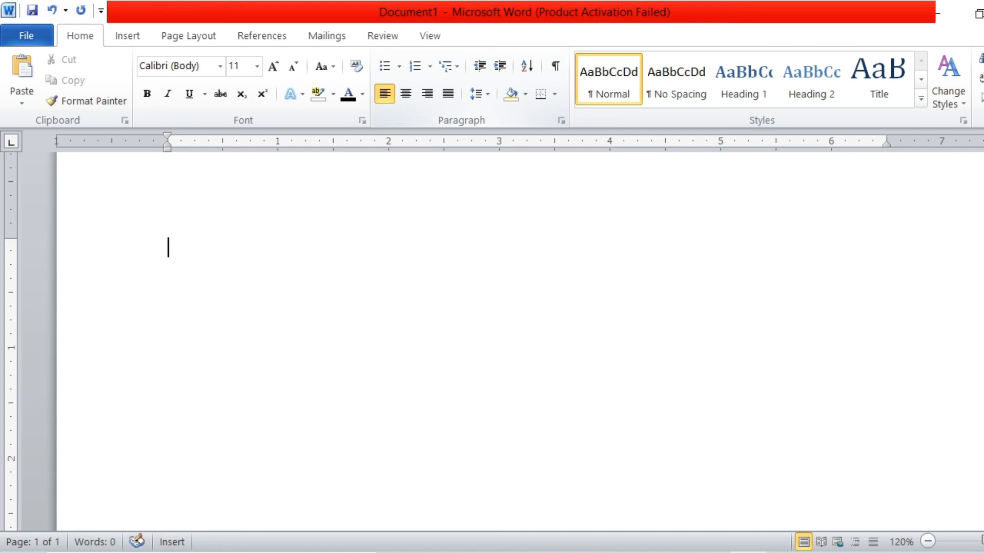
# Step: Enter a person's name in capitals on the first line, and copy and paste that line twice below it
pyautogui.write('BHASKAR')
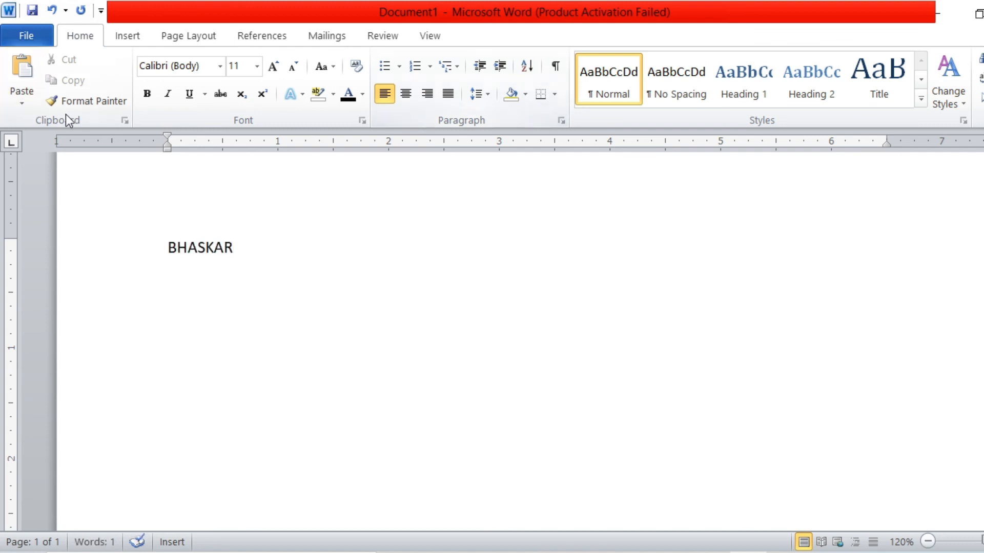
pyautogui.click(150, 262)
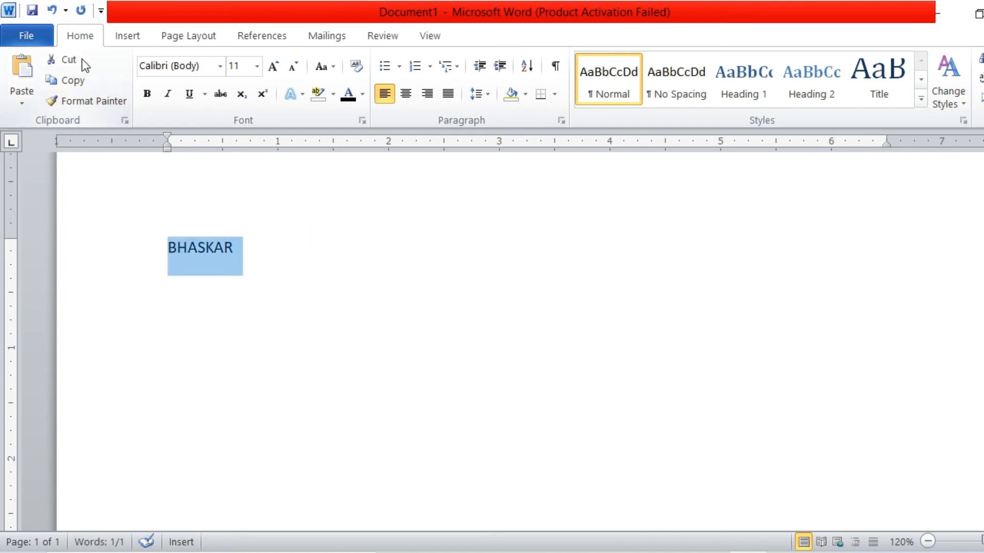
pyautogui.click(79, 79)
pyautogui.click(290, 253)
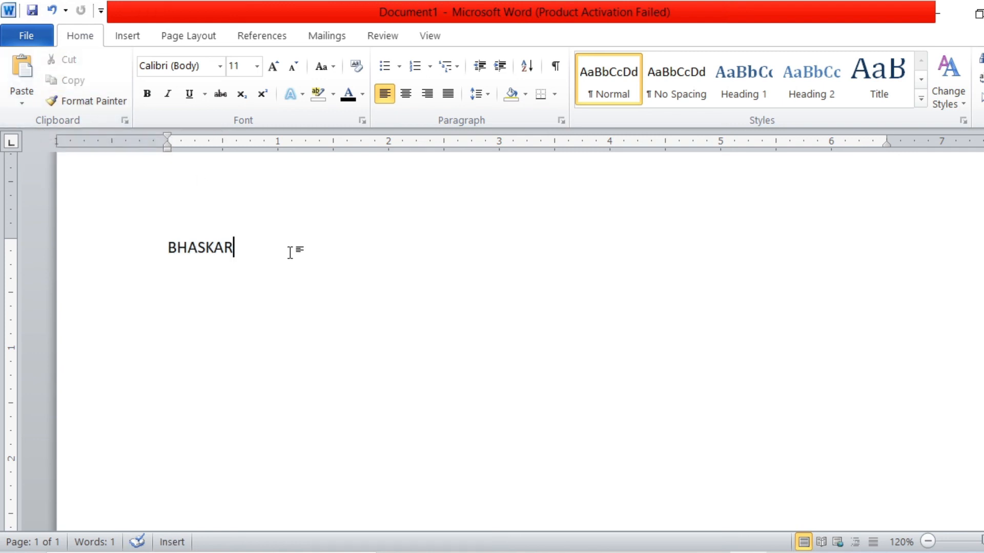
pyautogui.press('Return')
pyautogui.click(22, 71)
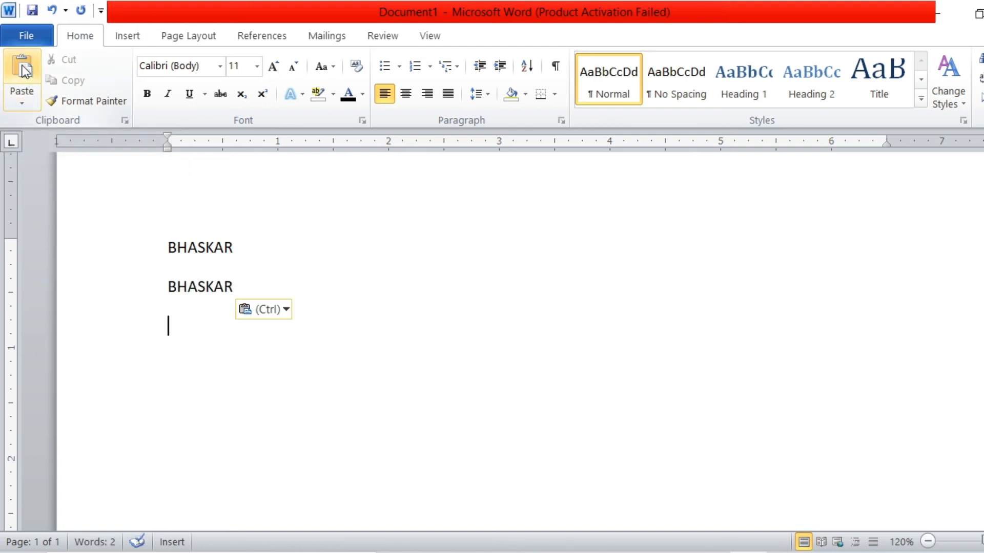
pyautogui.click(22, 71)
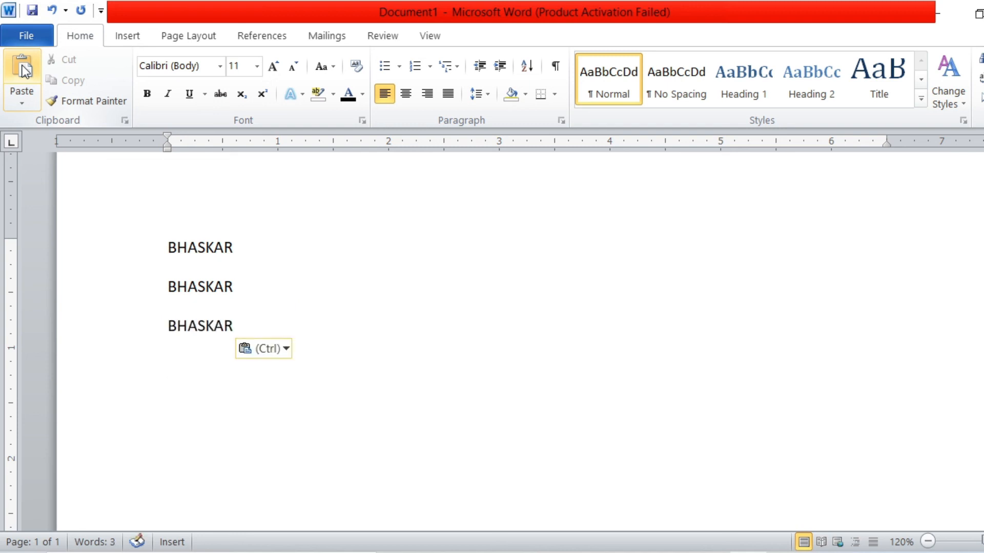
# Step: Set the font color of the first name line to the standard color Red
pyautogui.click(145, 252)
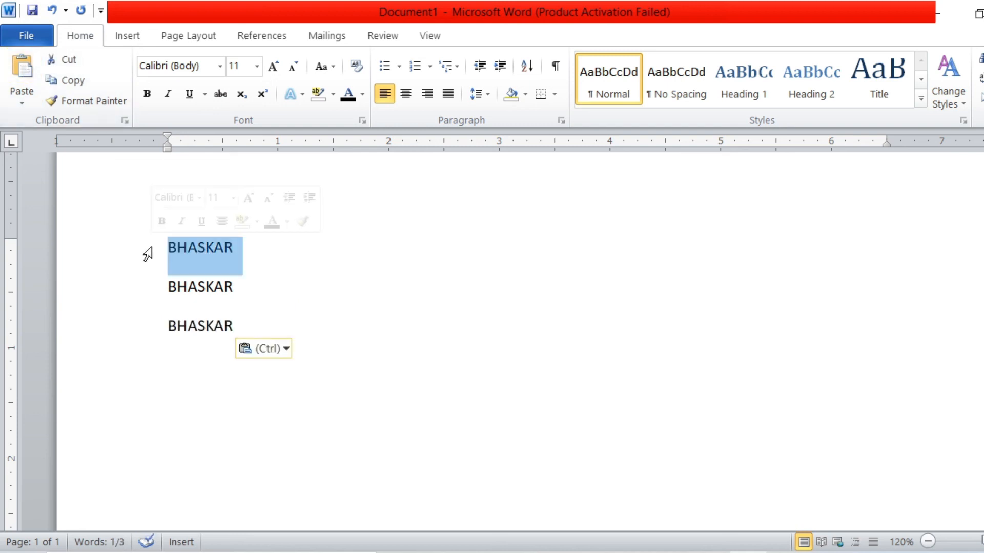
pyautogui.click(362, 93)
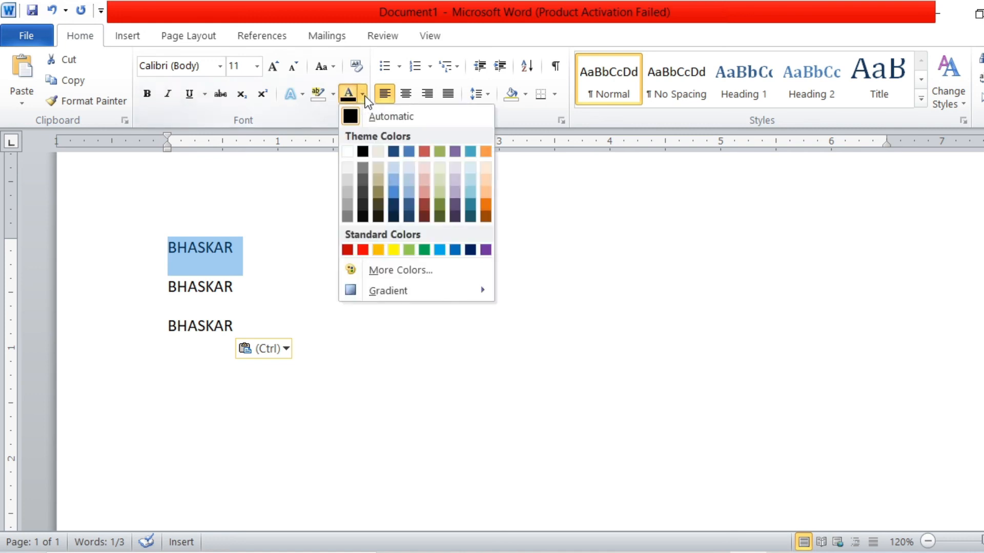
pyautogui.click(364, 249)
pyautogui.click(253, 366)
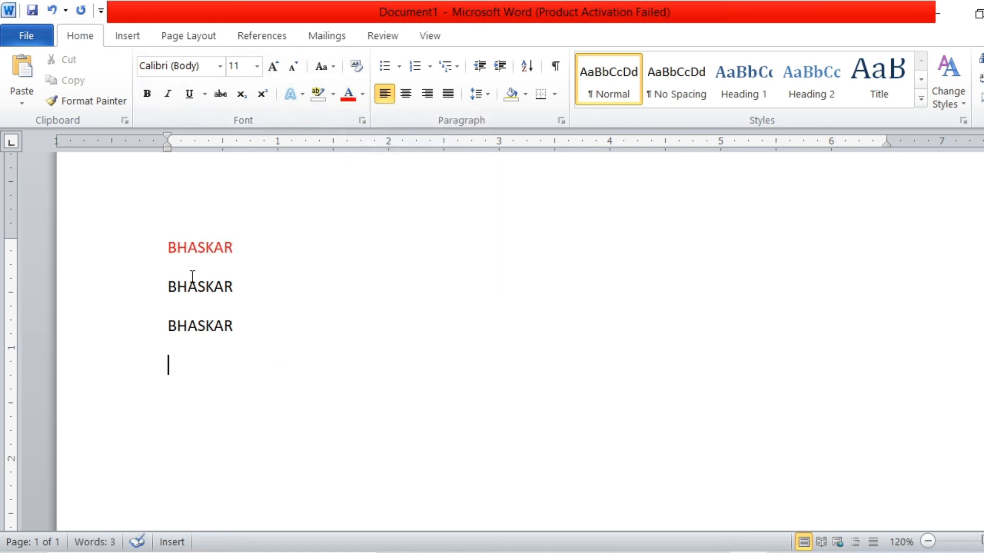
# Step: Cut the red name line and paste it below the two black lines, leaving an empty line between
pyautogui.click(144, 257)
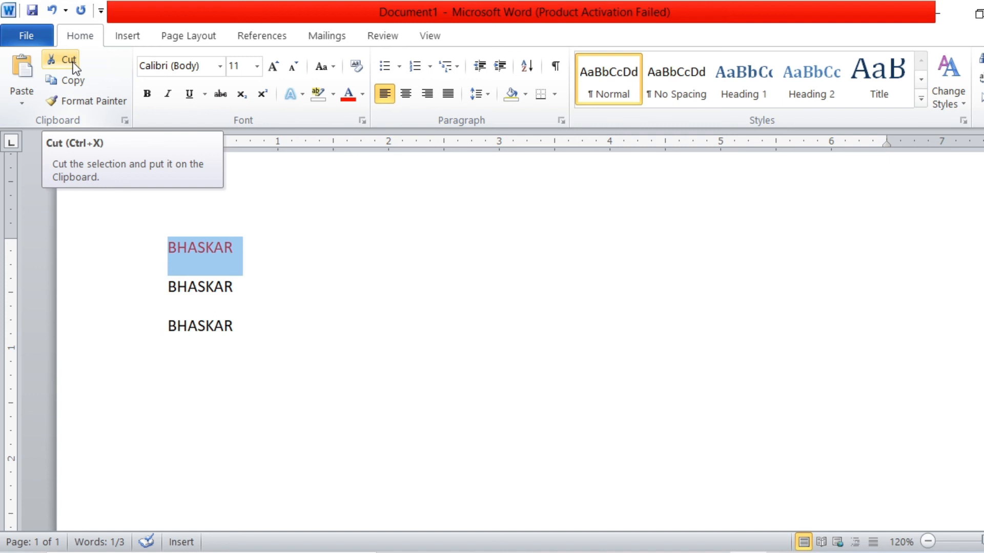
pyautogui.click(73, 63)
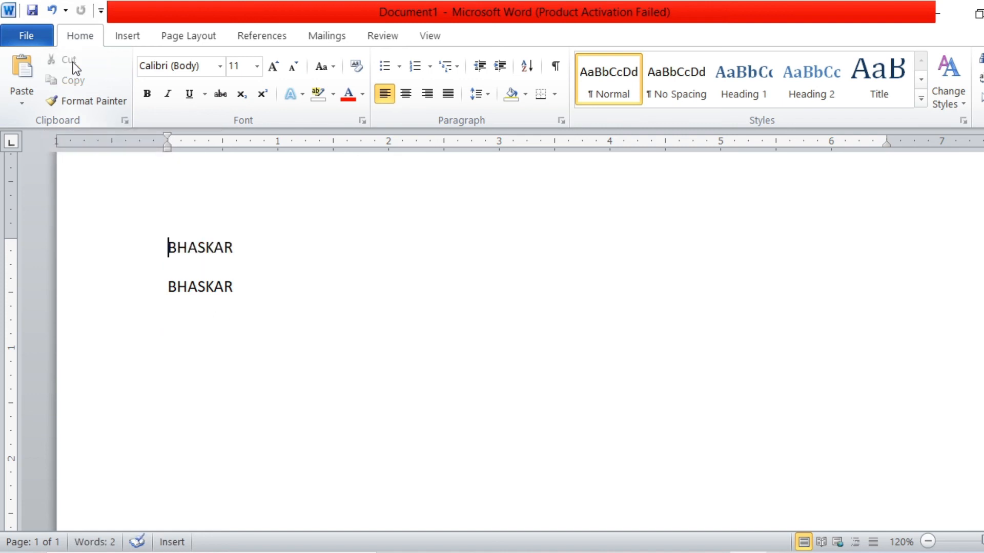
pyautogui.press('Return')
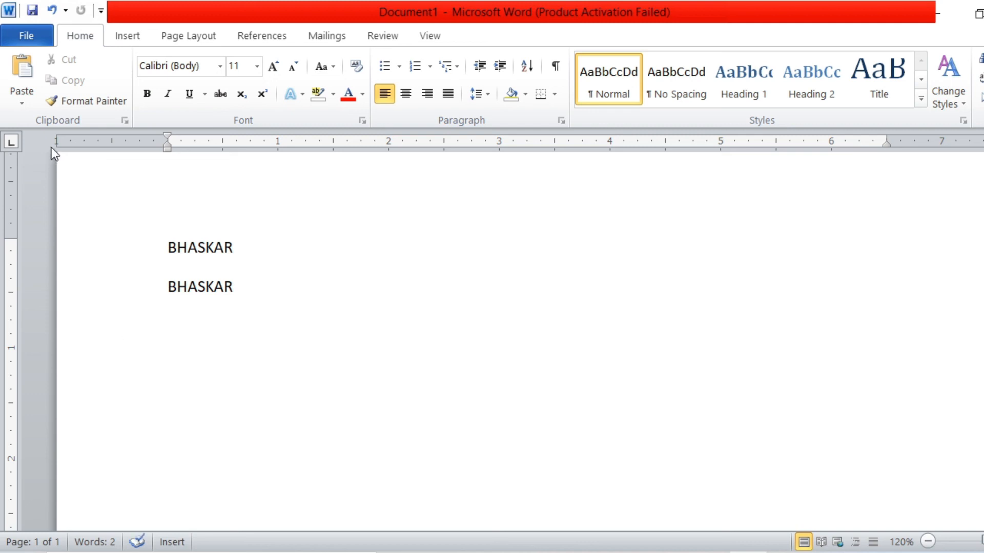
pyautogui.click(22, 72)
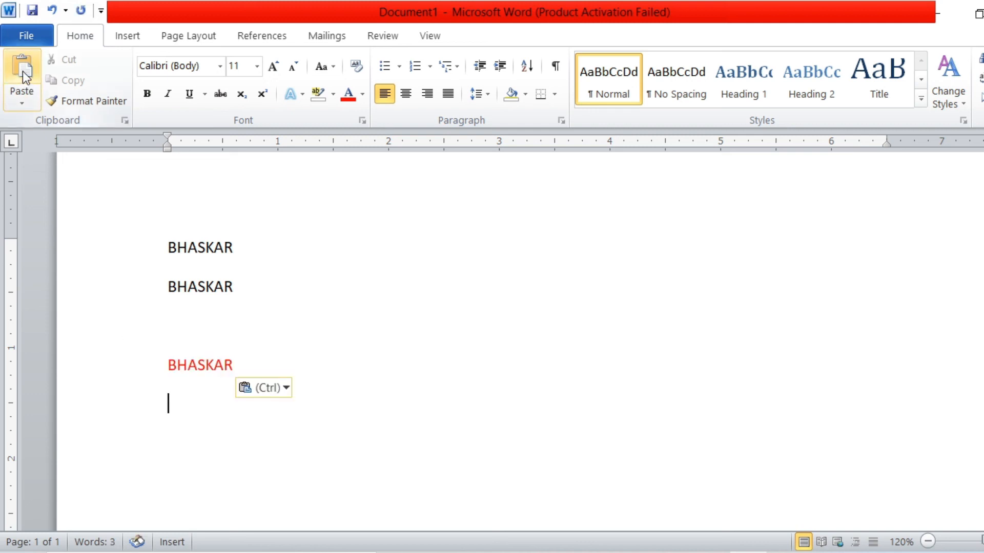